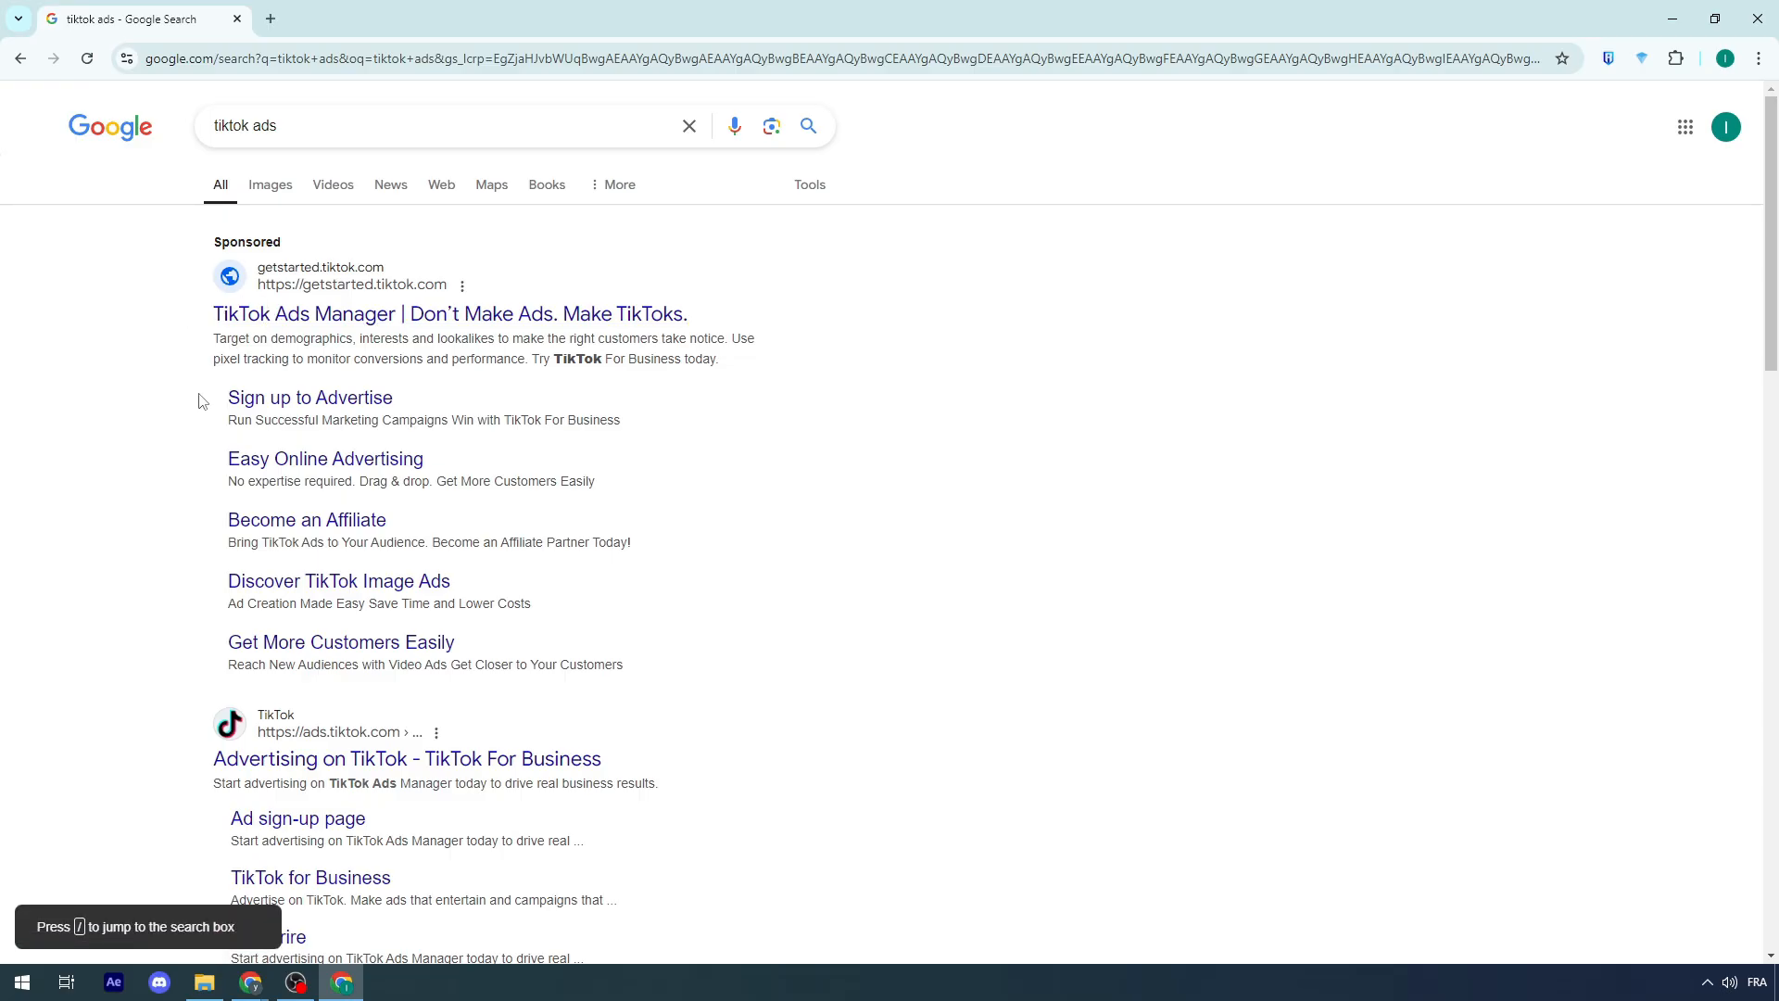
Step: Log in to TikTok For Business through TikTok, continuing with Google and choosing the Gmail account
scroll(171, 441, down, 3)
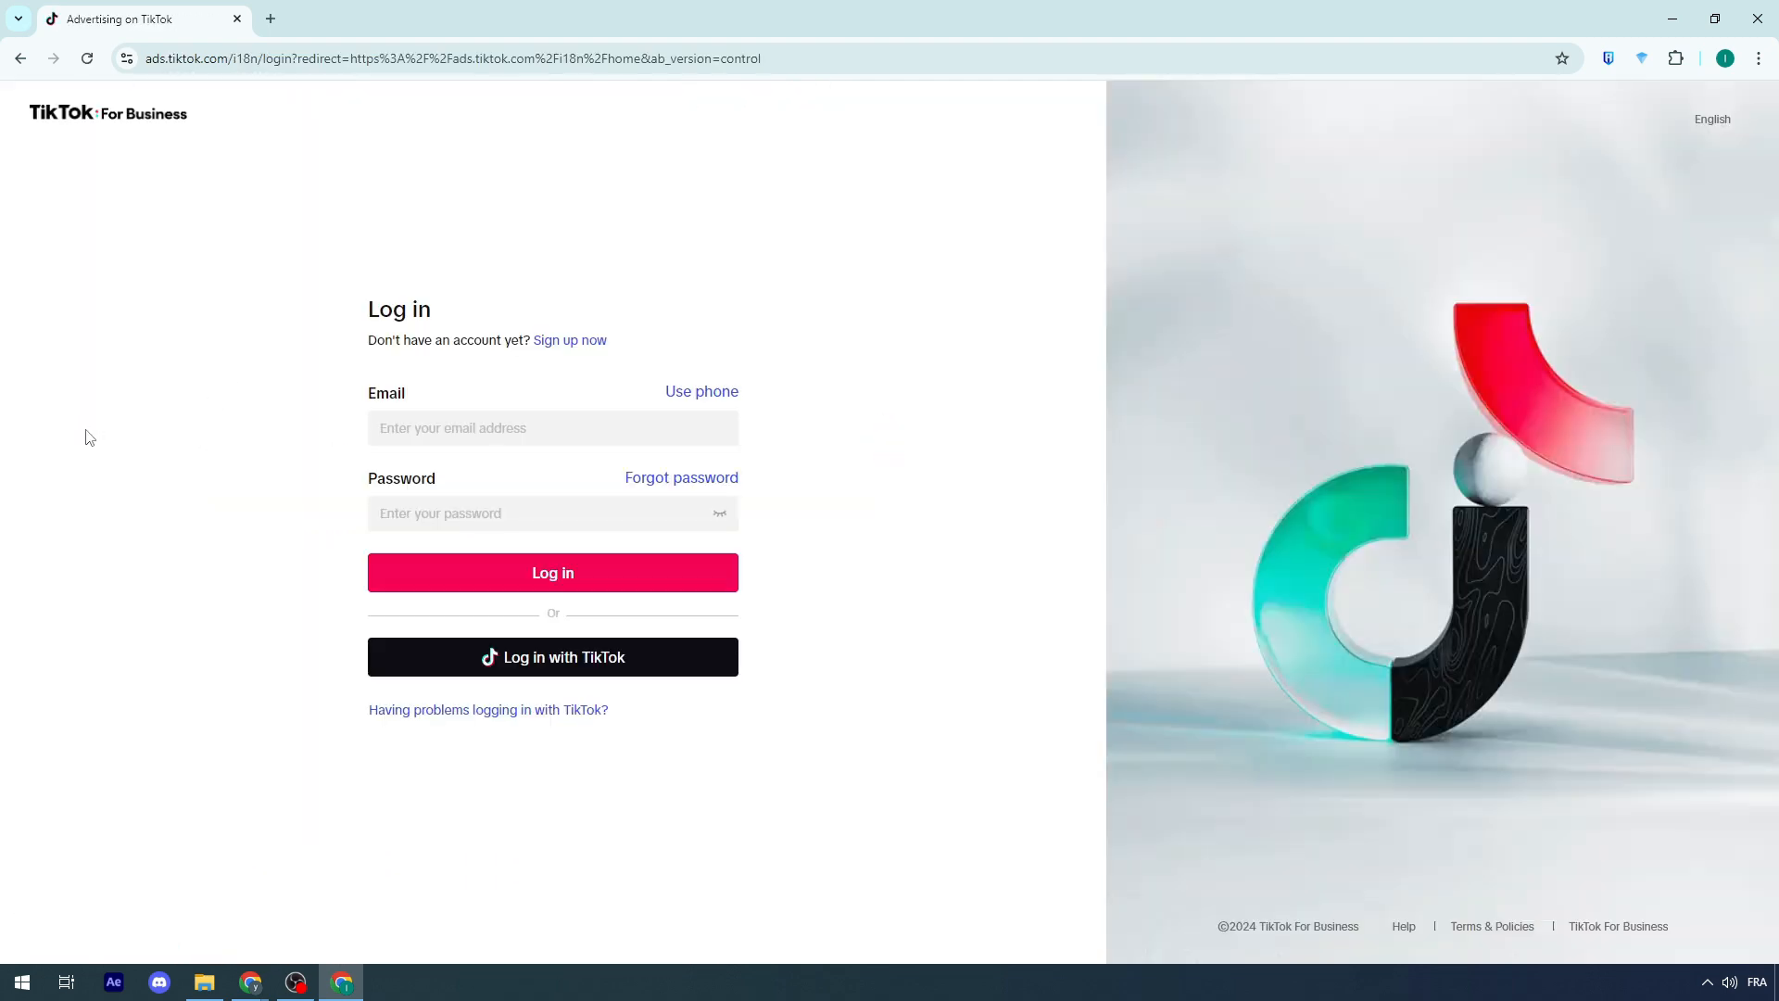
click(457, 659)
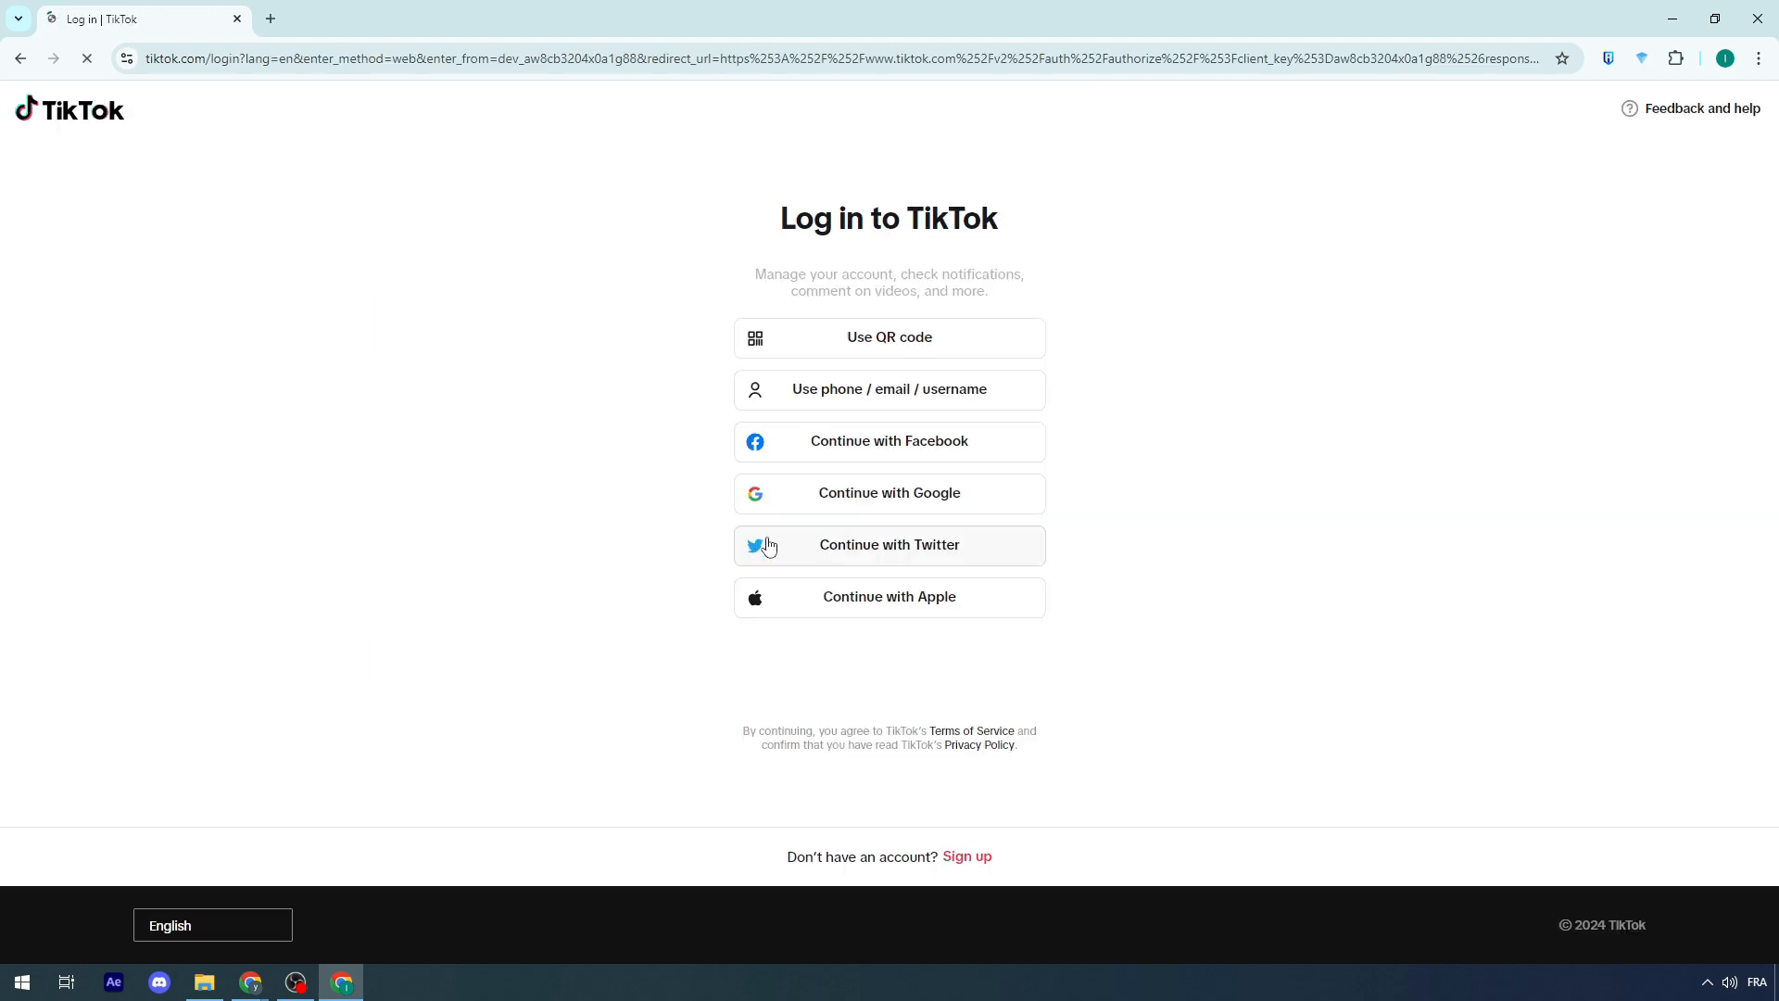
click(866, 497)
drag(818, 258, 719, 199)
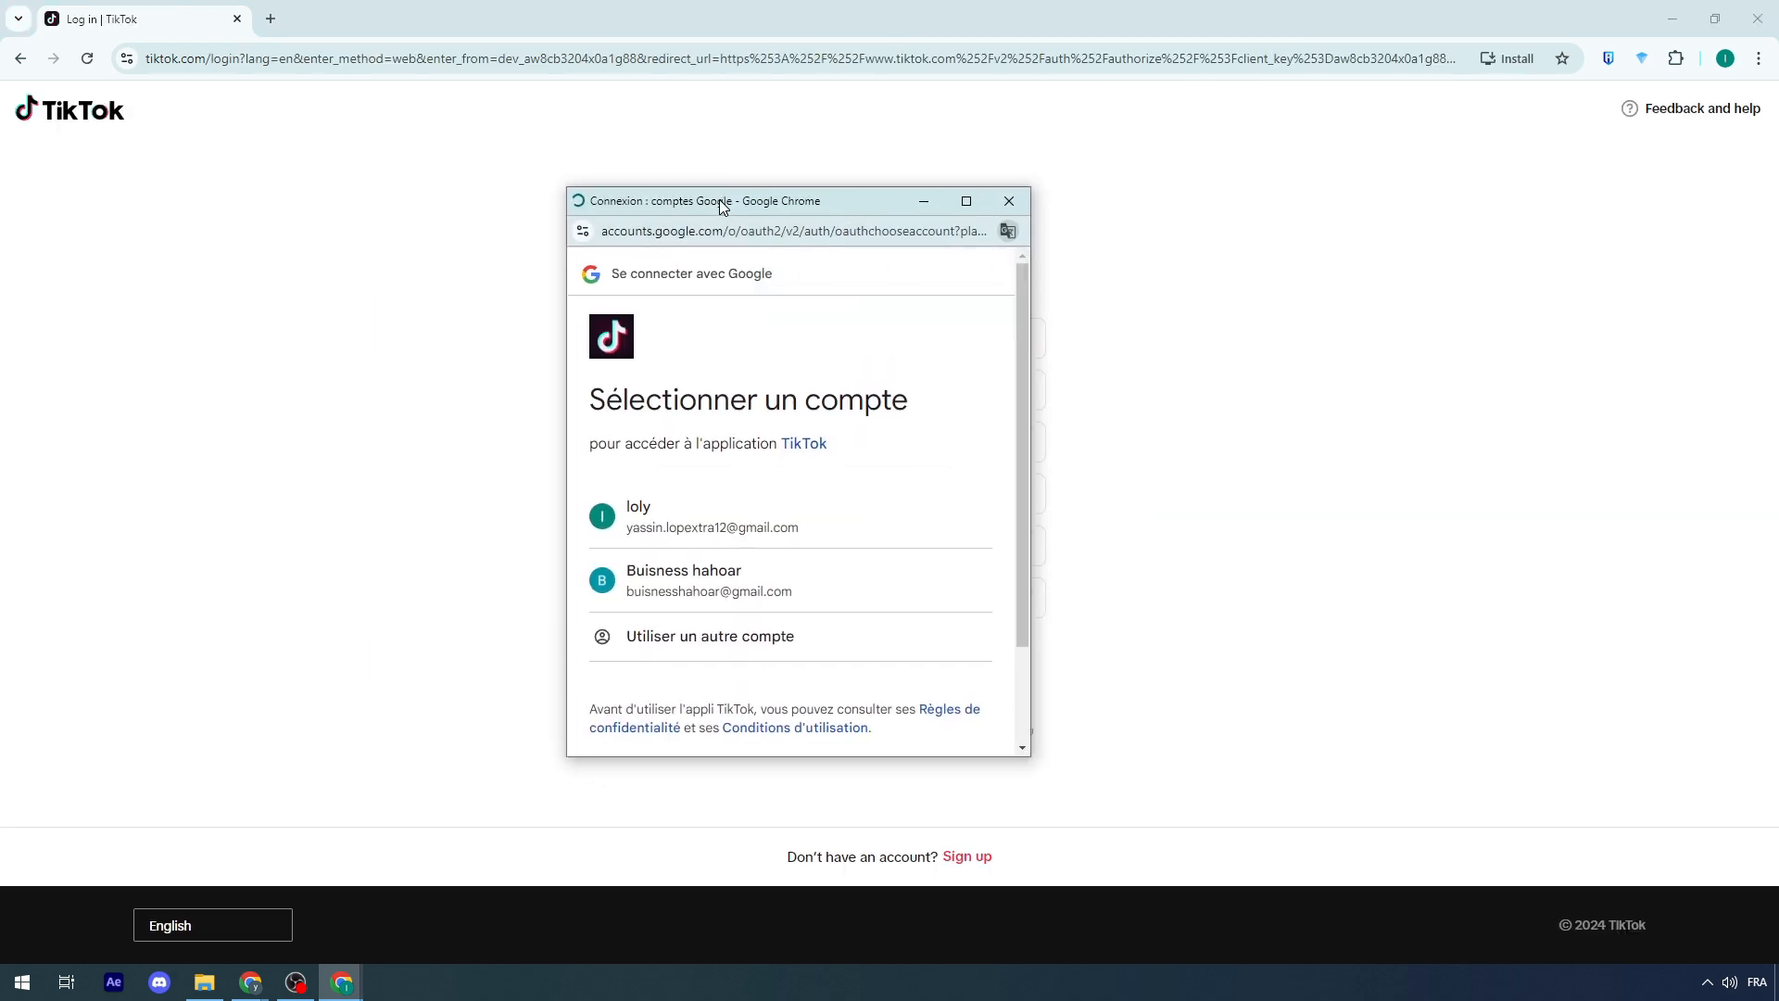
click(695, 526)
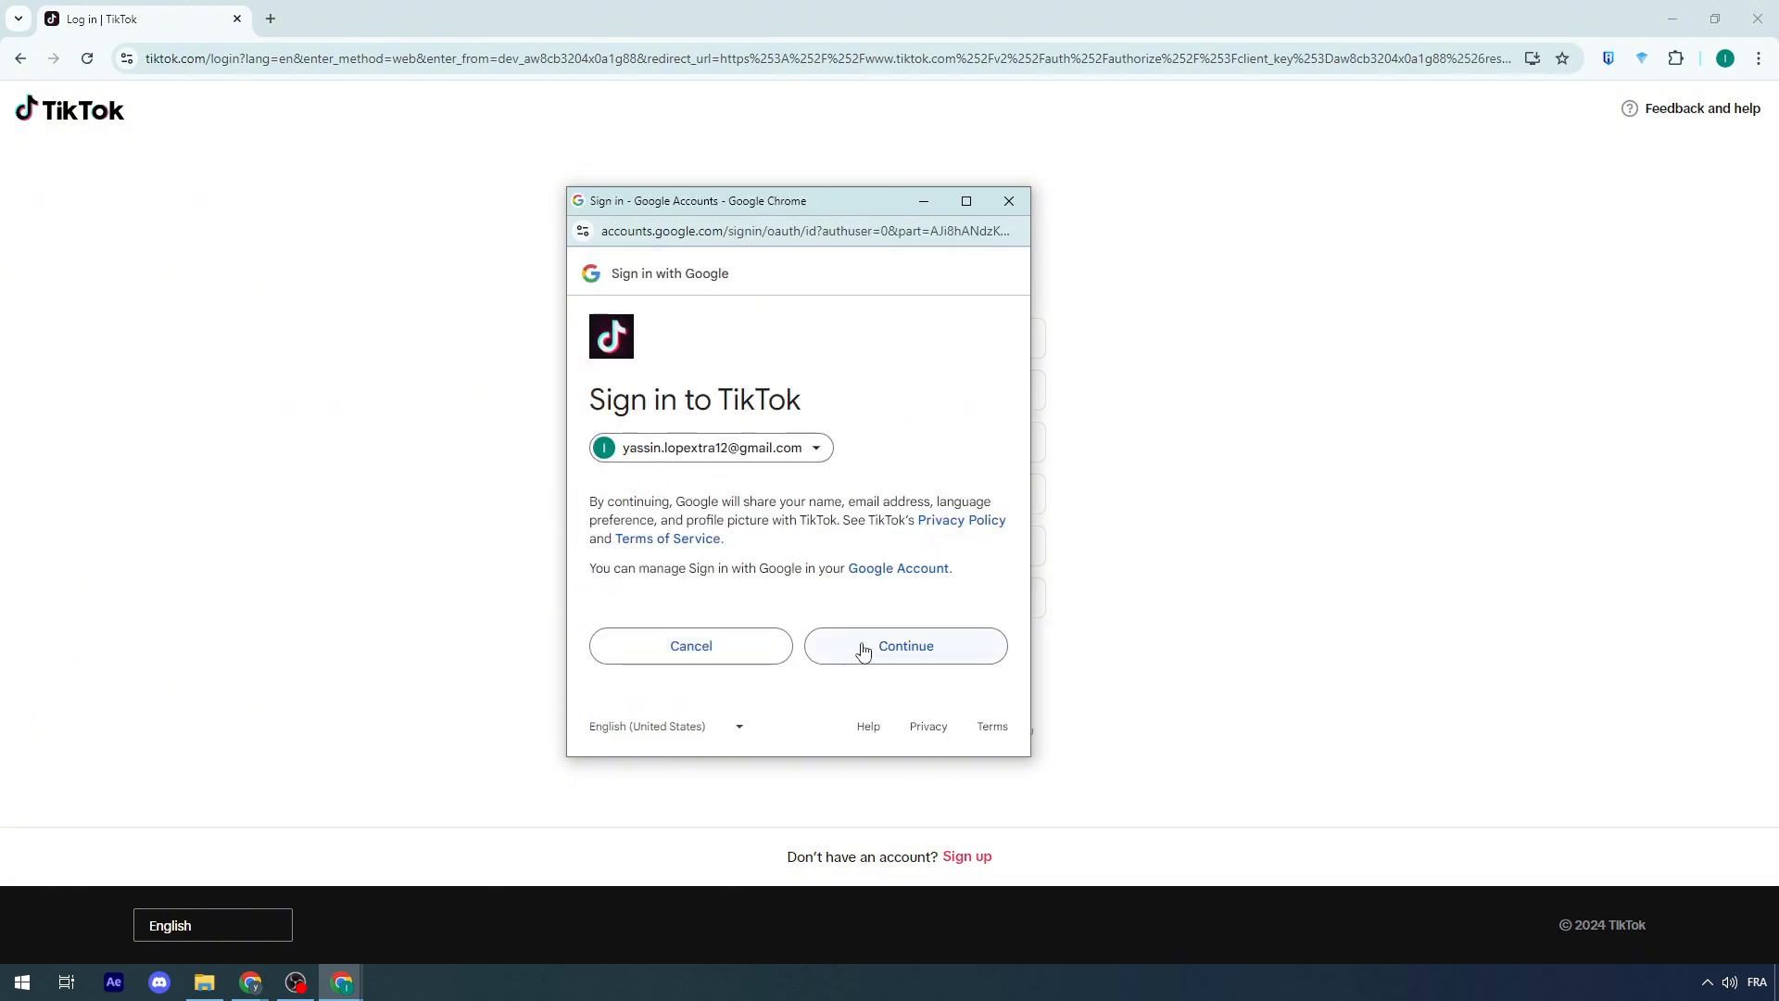
click(863, 651)
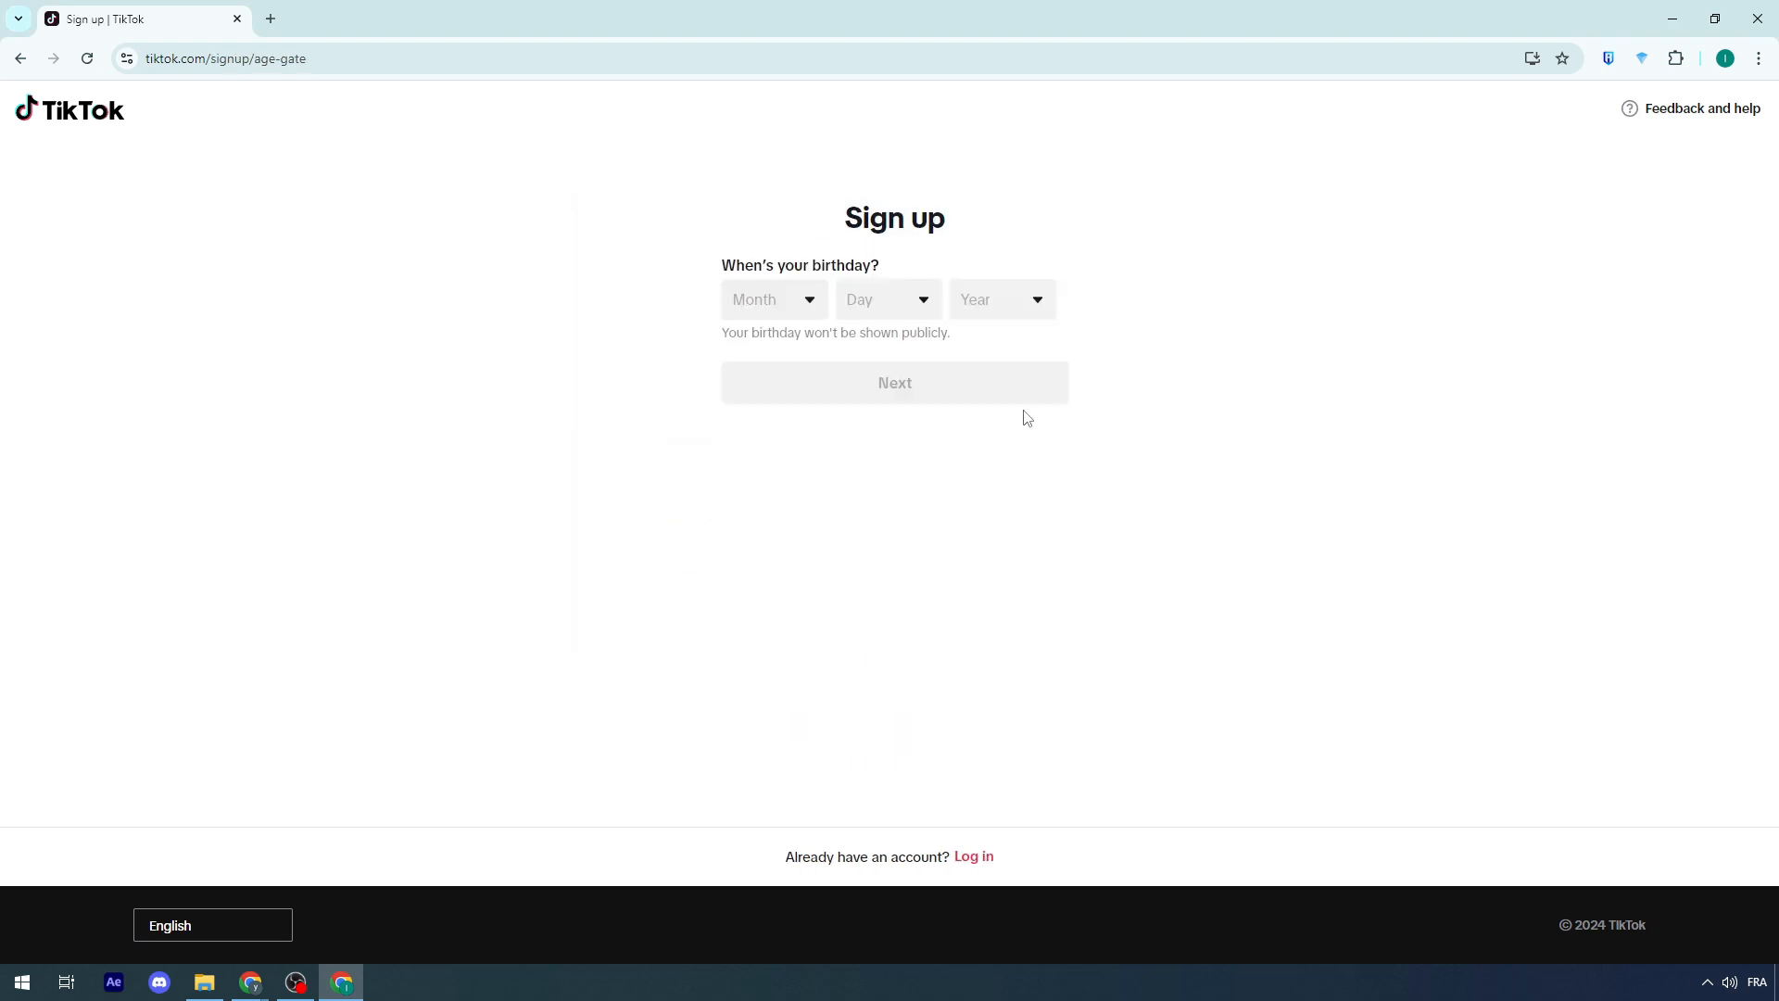
Step: Enter the birthday month, day and year in the sign-up age gate and continue
click(775, 315)
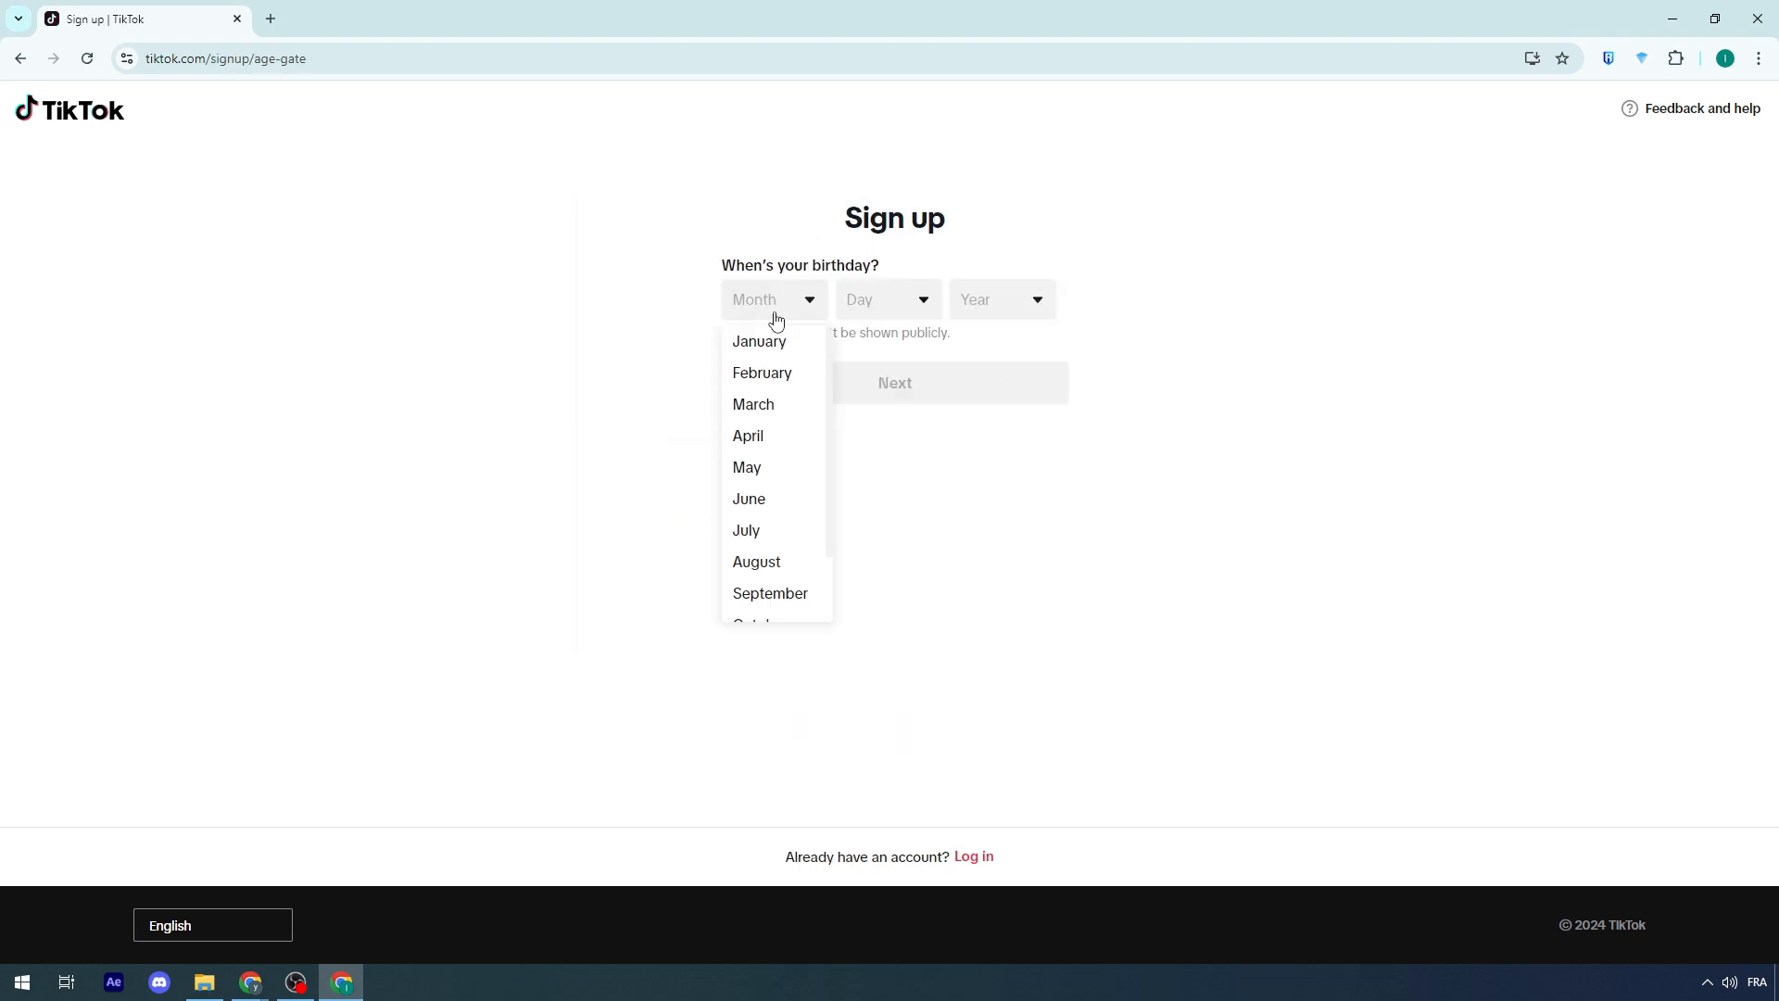
click(756, 530)
click(881, 315)
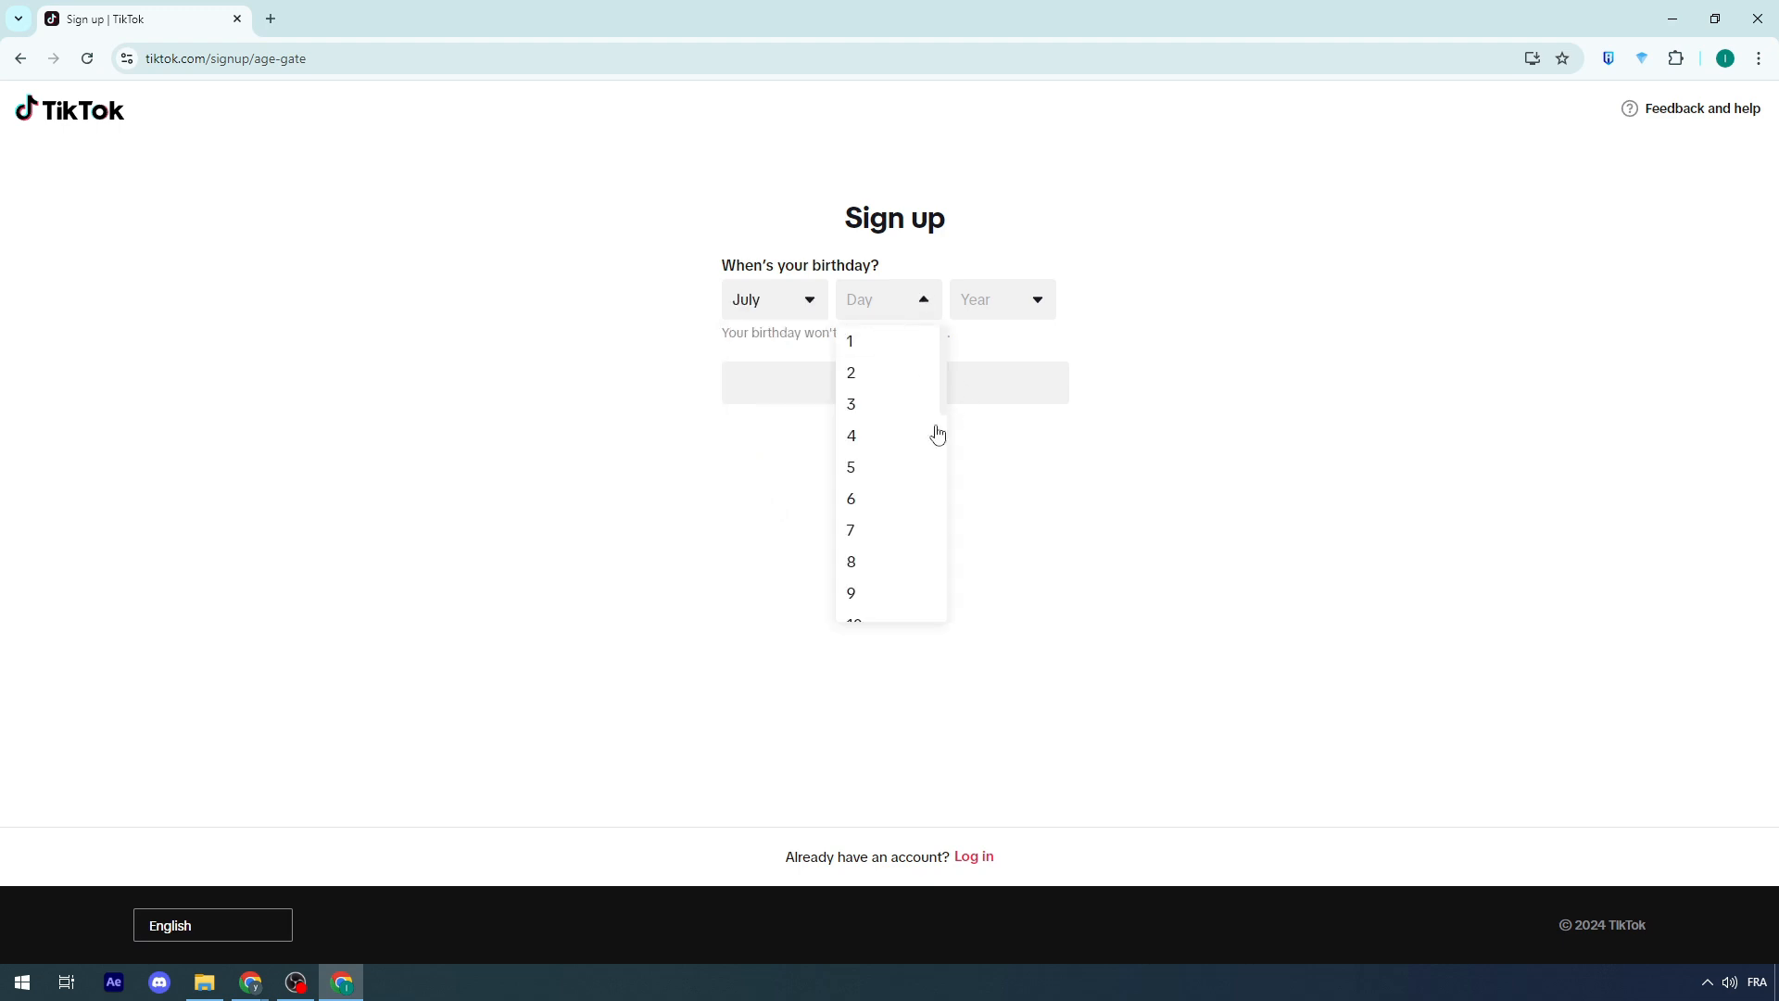
click(862, 561)
click(1017, 306)
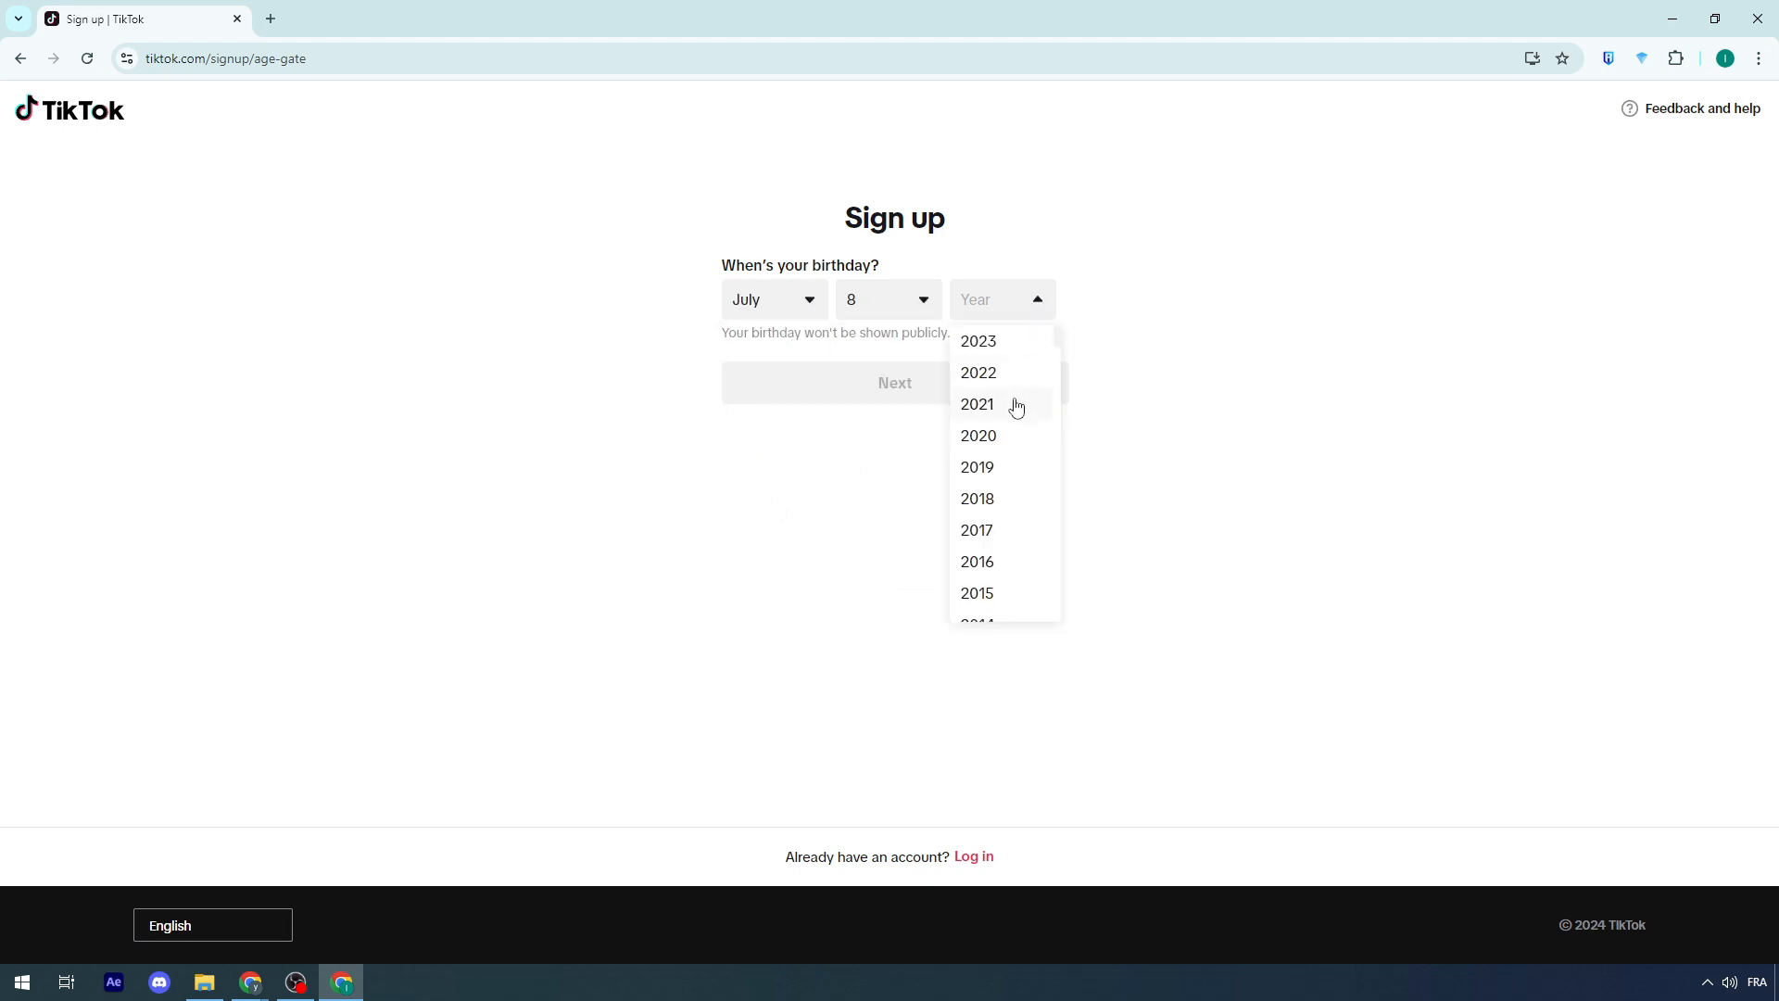
scroll(1016, 408, down, 7)
click(991, 357)
click(917, 385)
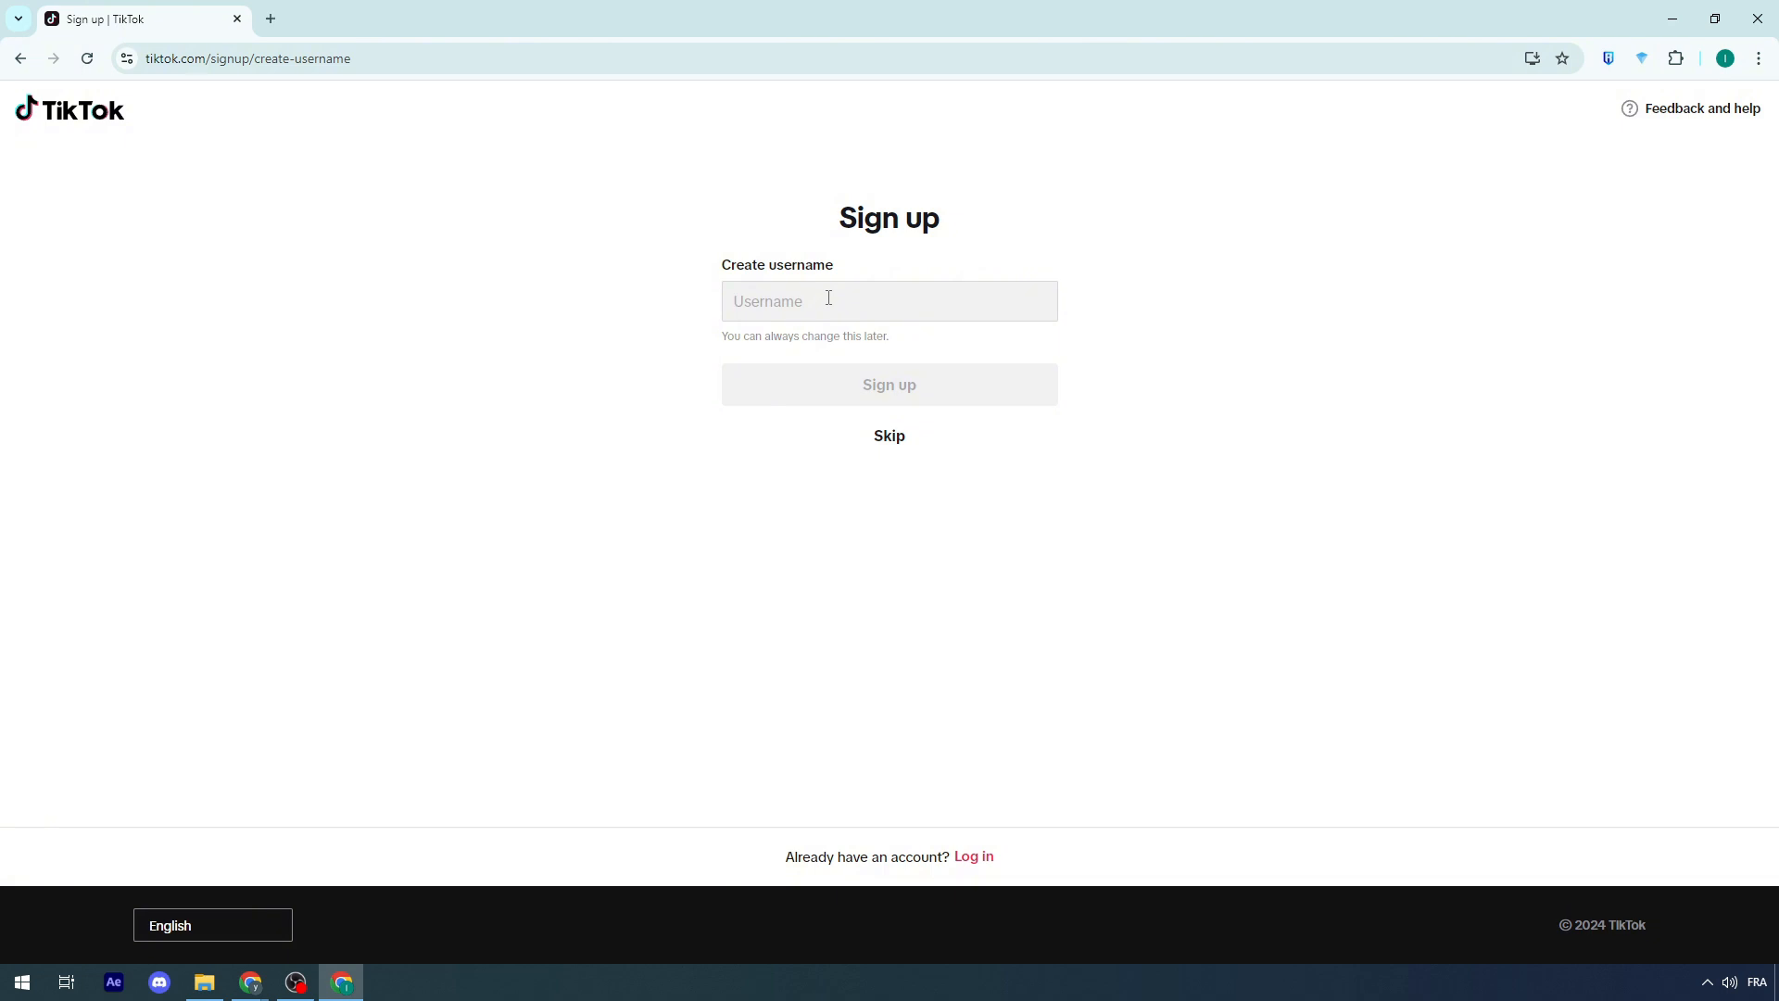
Step: Create the username adsTiktokForSHOP and sign up
text(adsT)
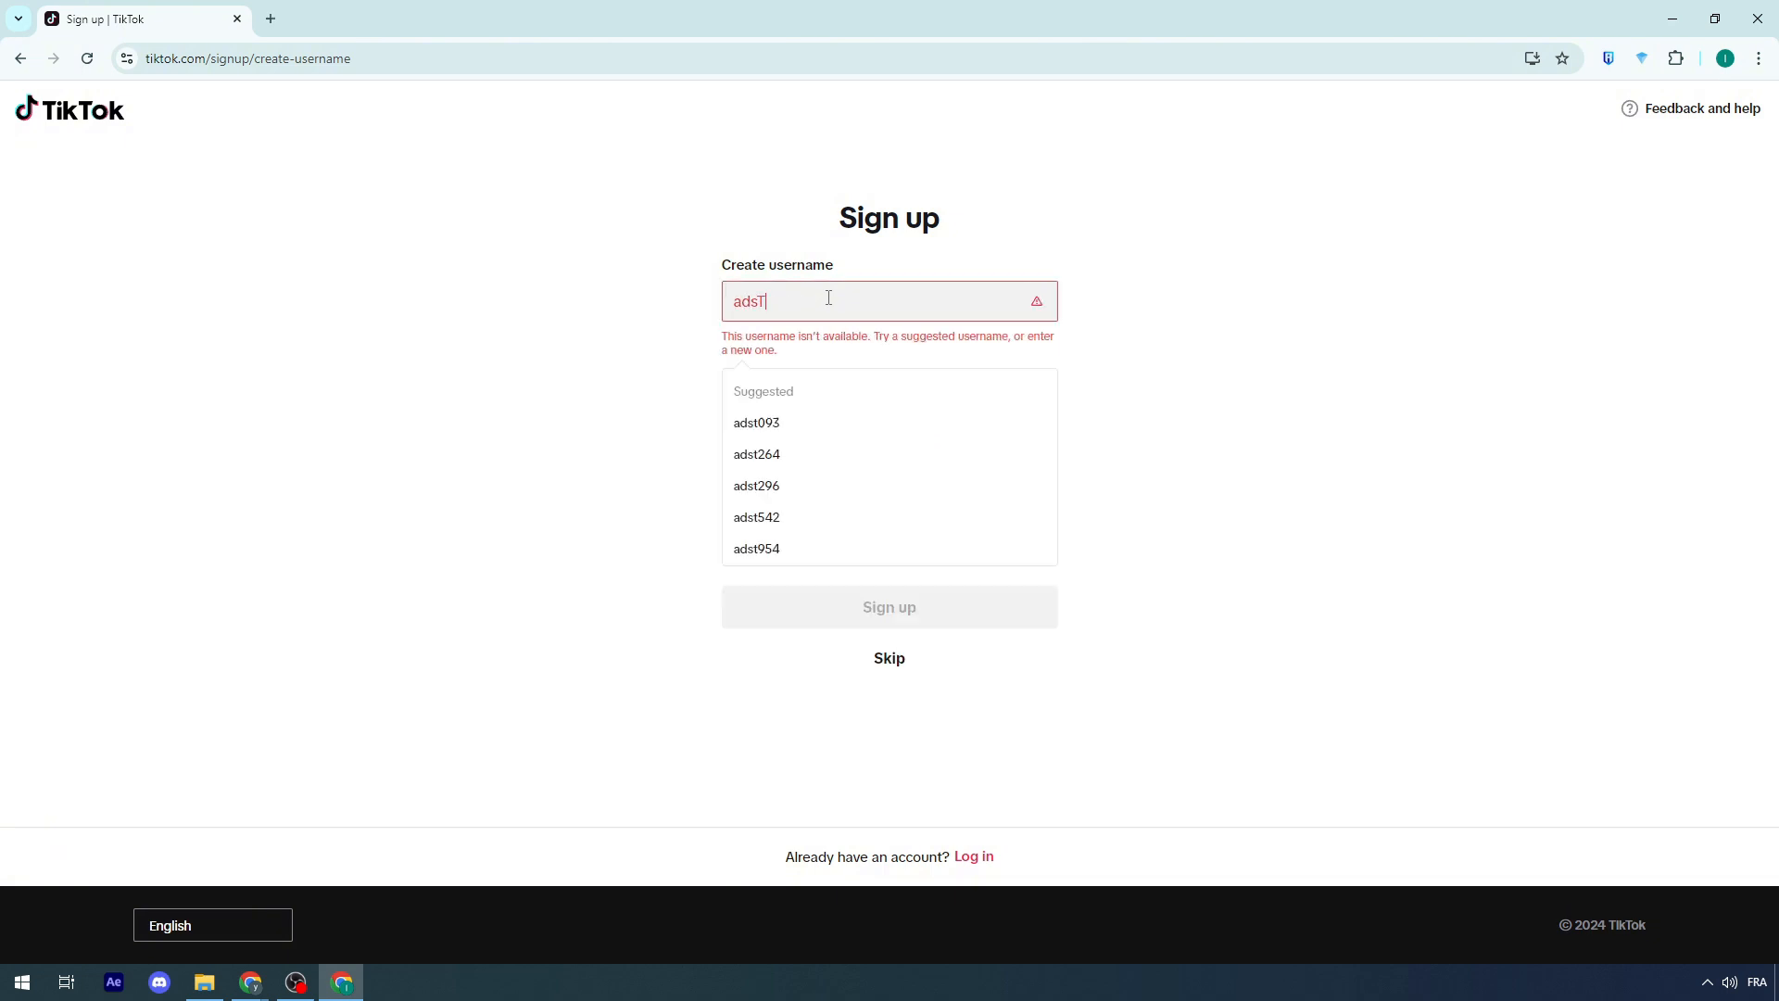
text(iktokFo)
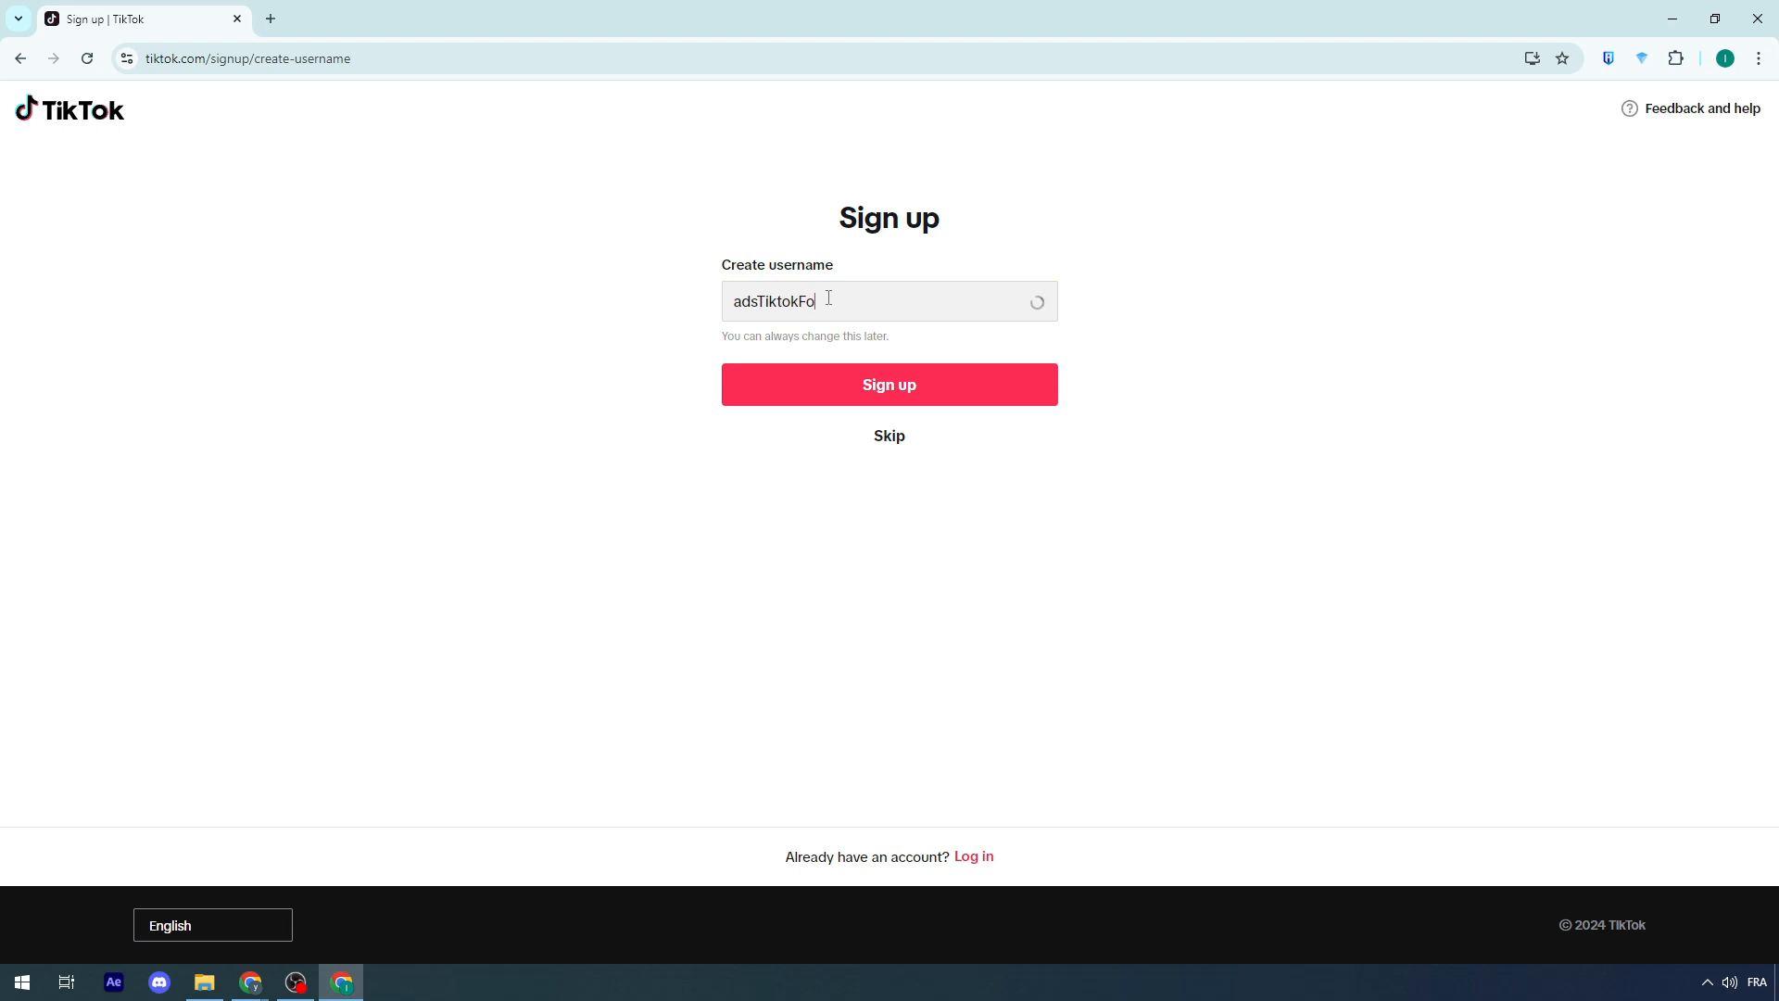
text(rSHOP)
click(731, 375)
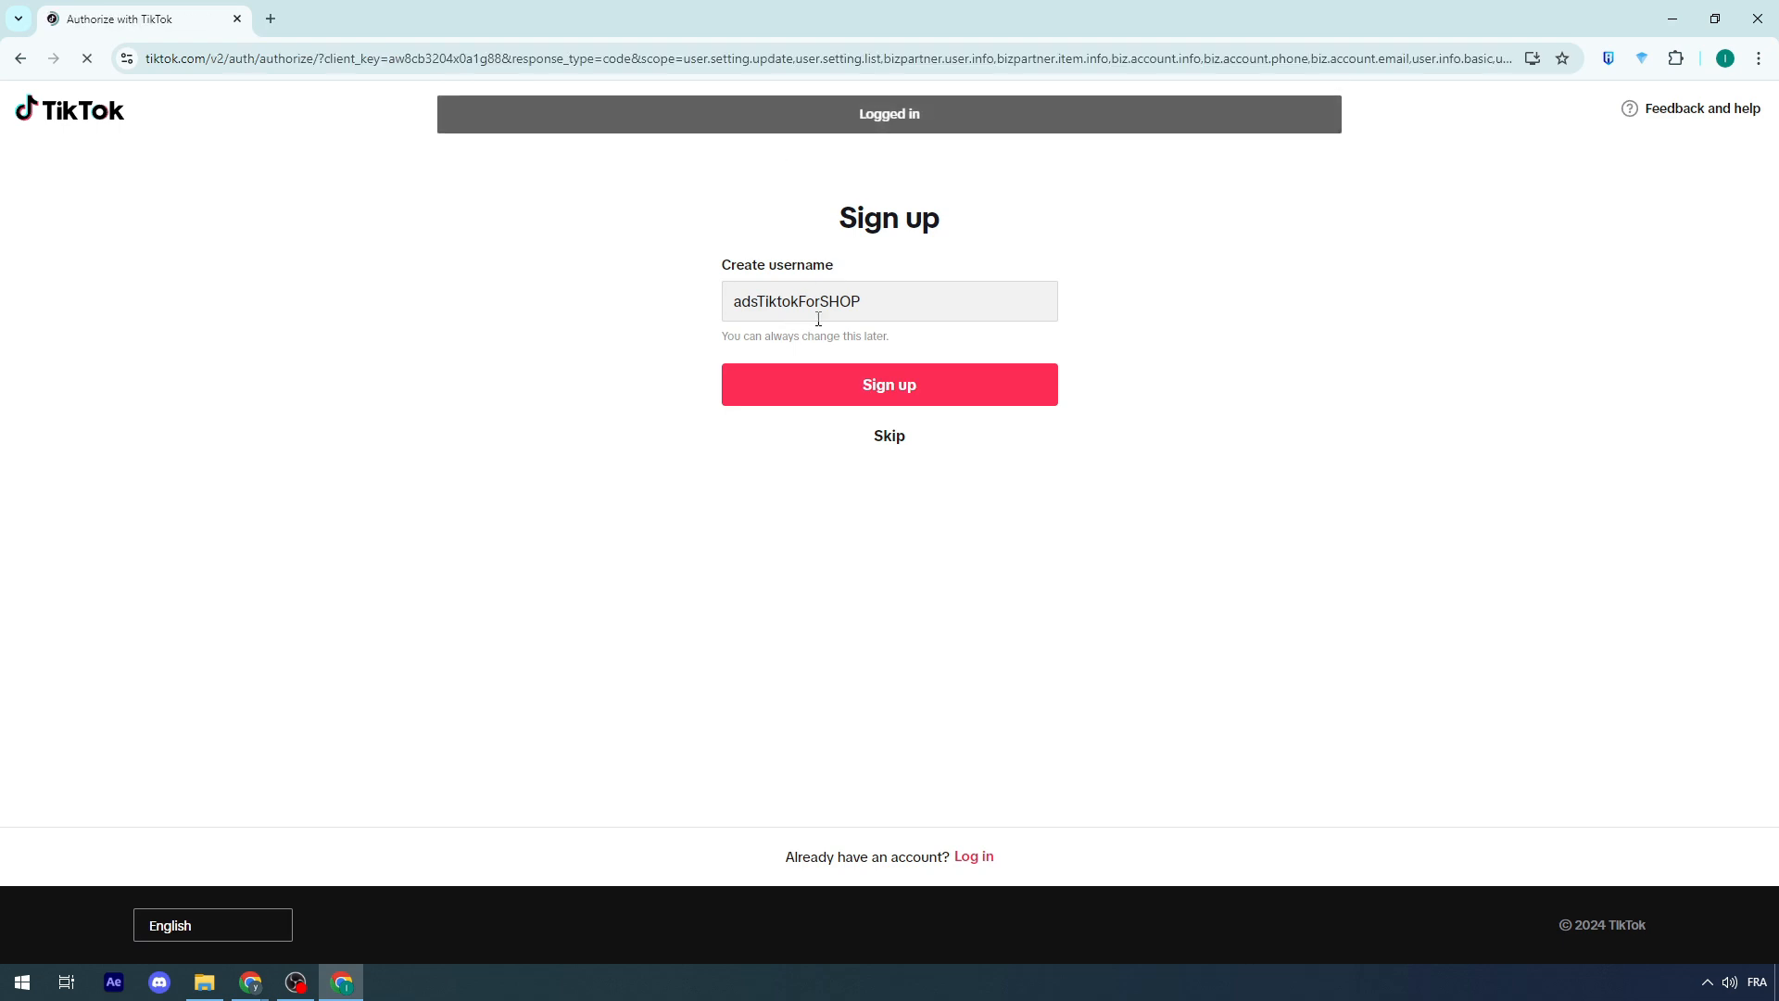
Step: Review the requested permissions and authorize TikTok For Business to access the TikTok account
scroll(673, 371, down, 8)
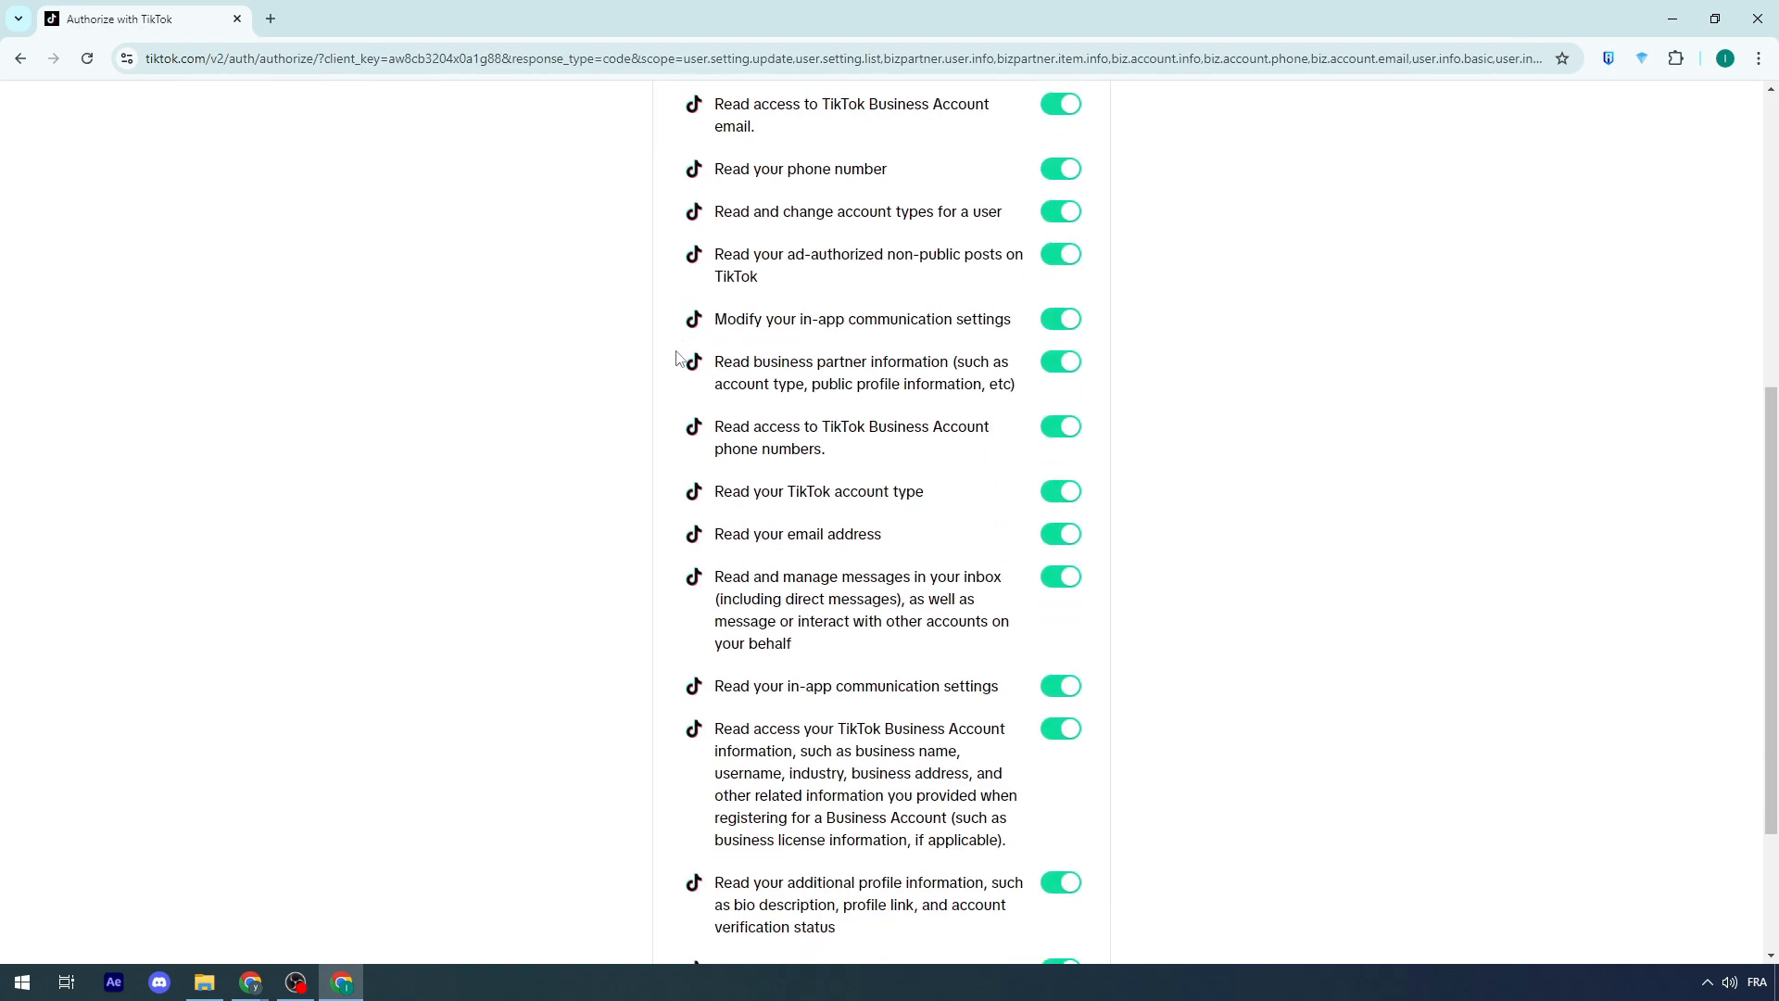
click(988, 920)
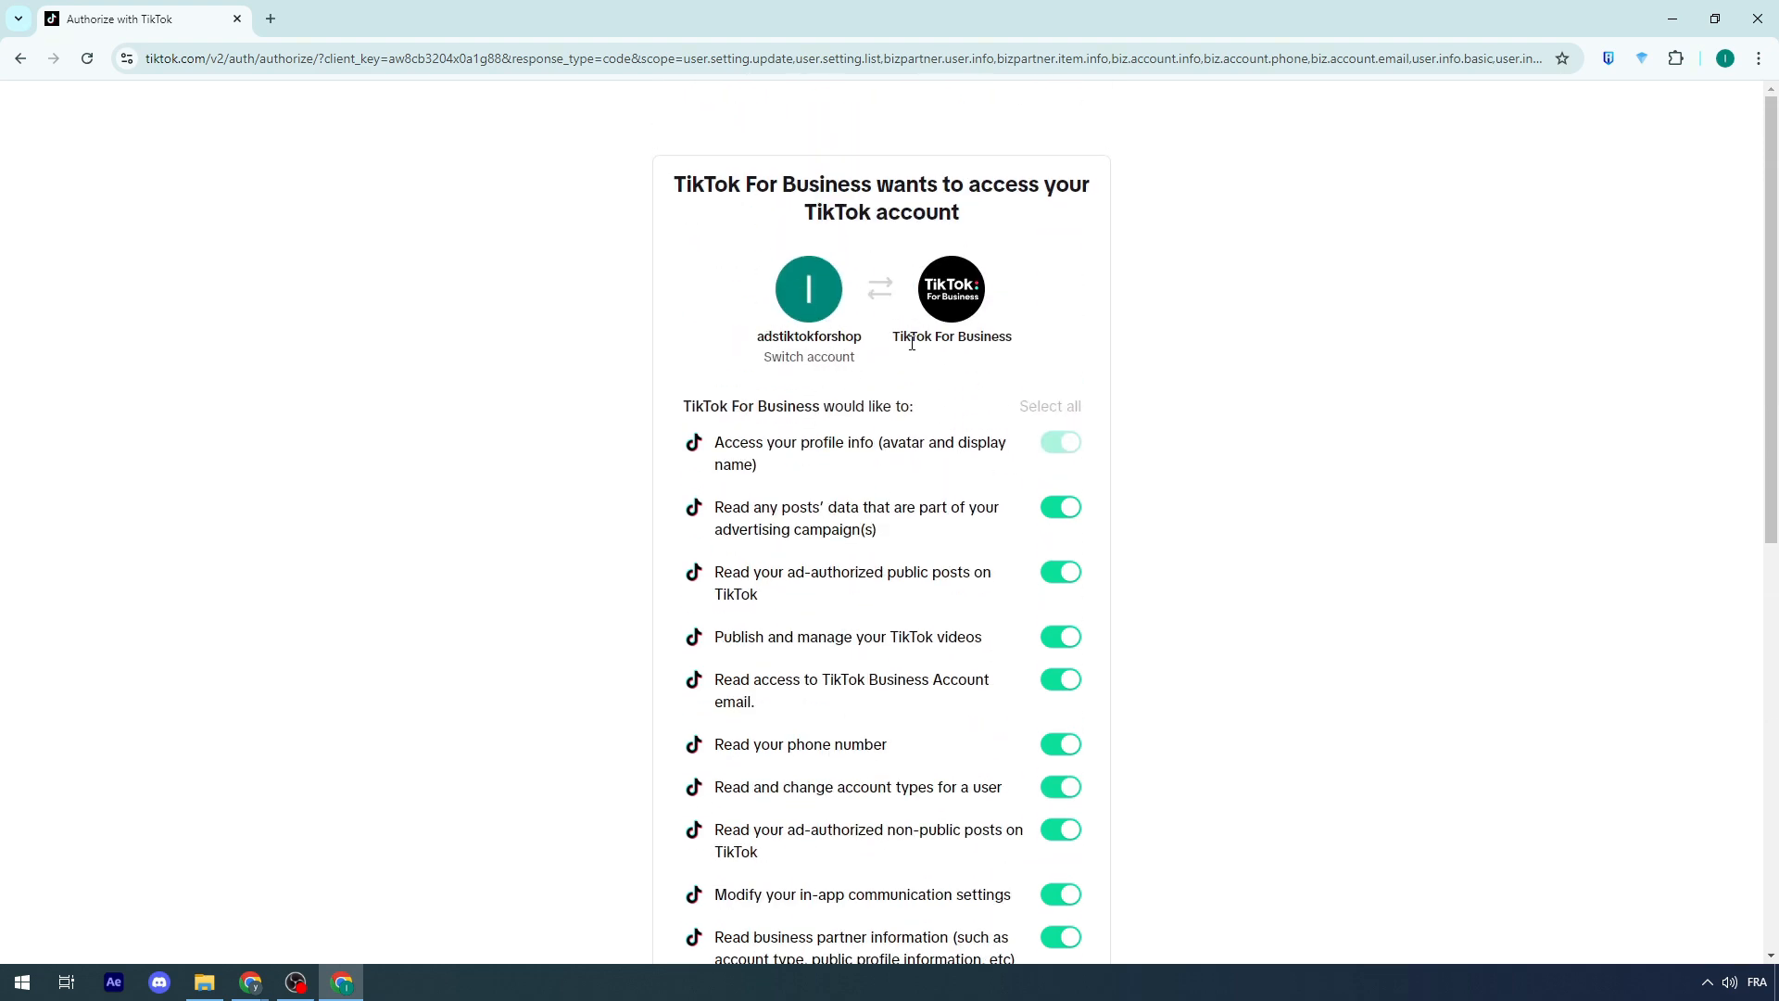
drag(912, 343, 1015, 341)
scroll(1036, 960, down, 9)
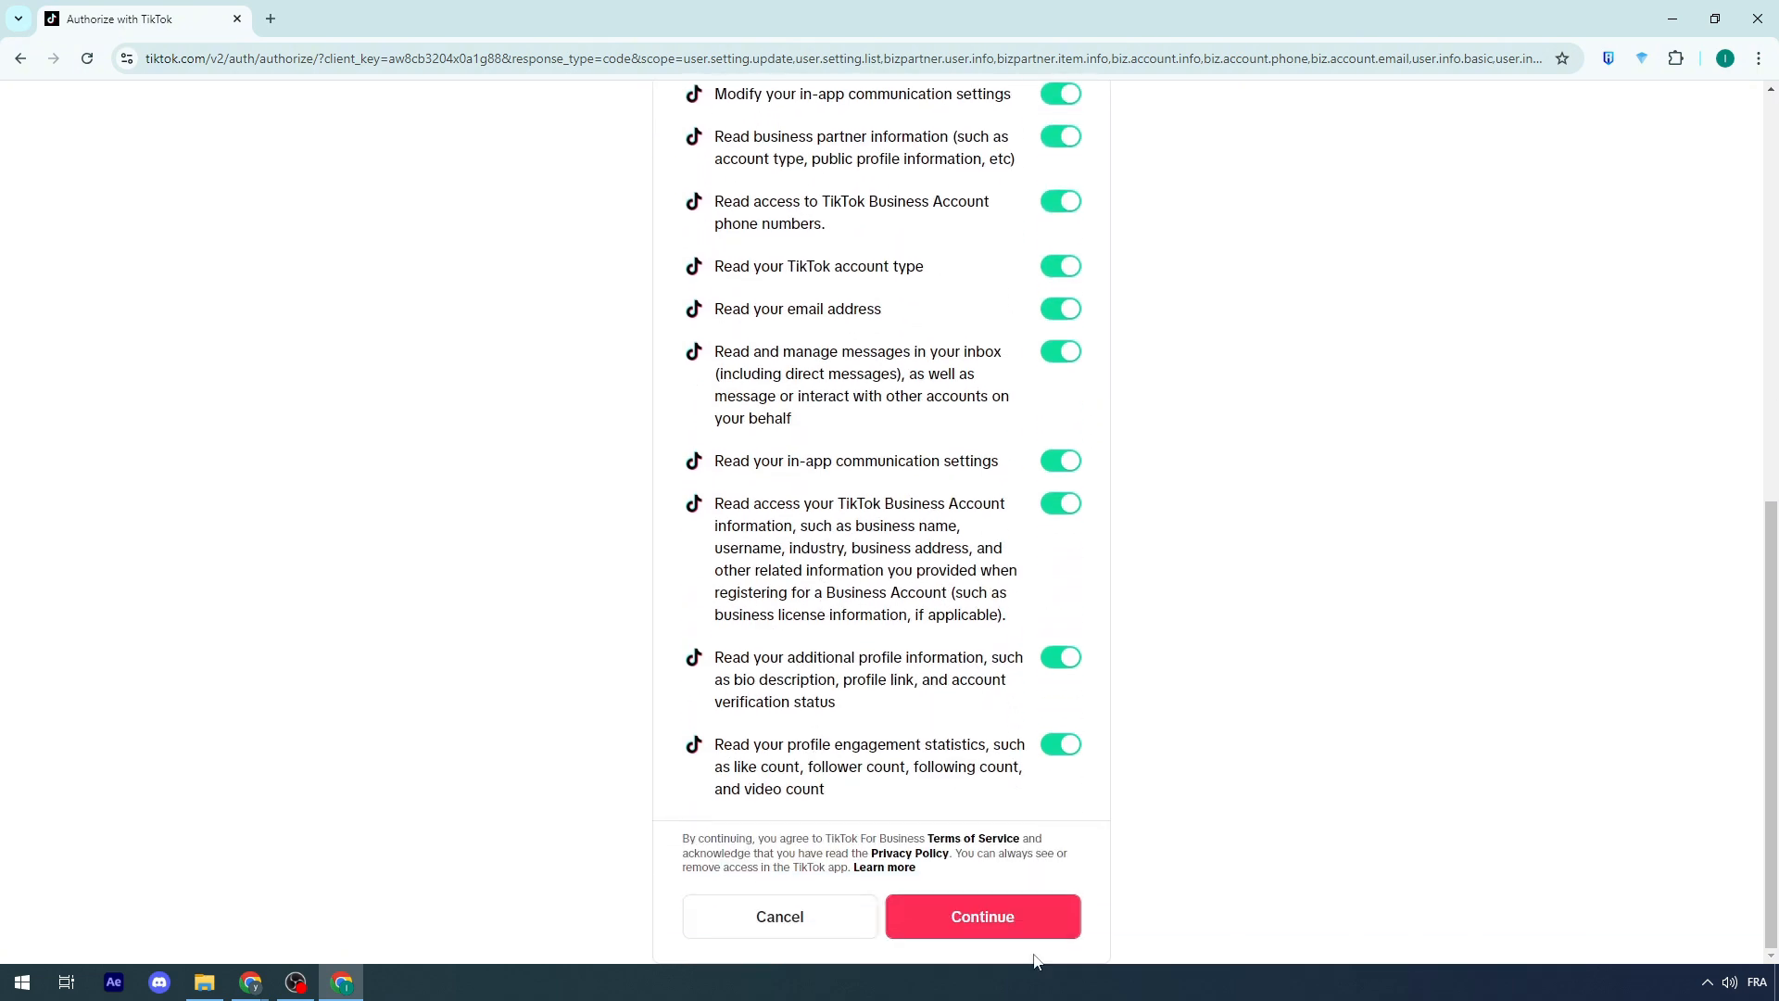
scroll(1083, 799, up, 7)
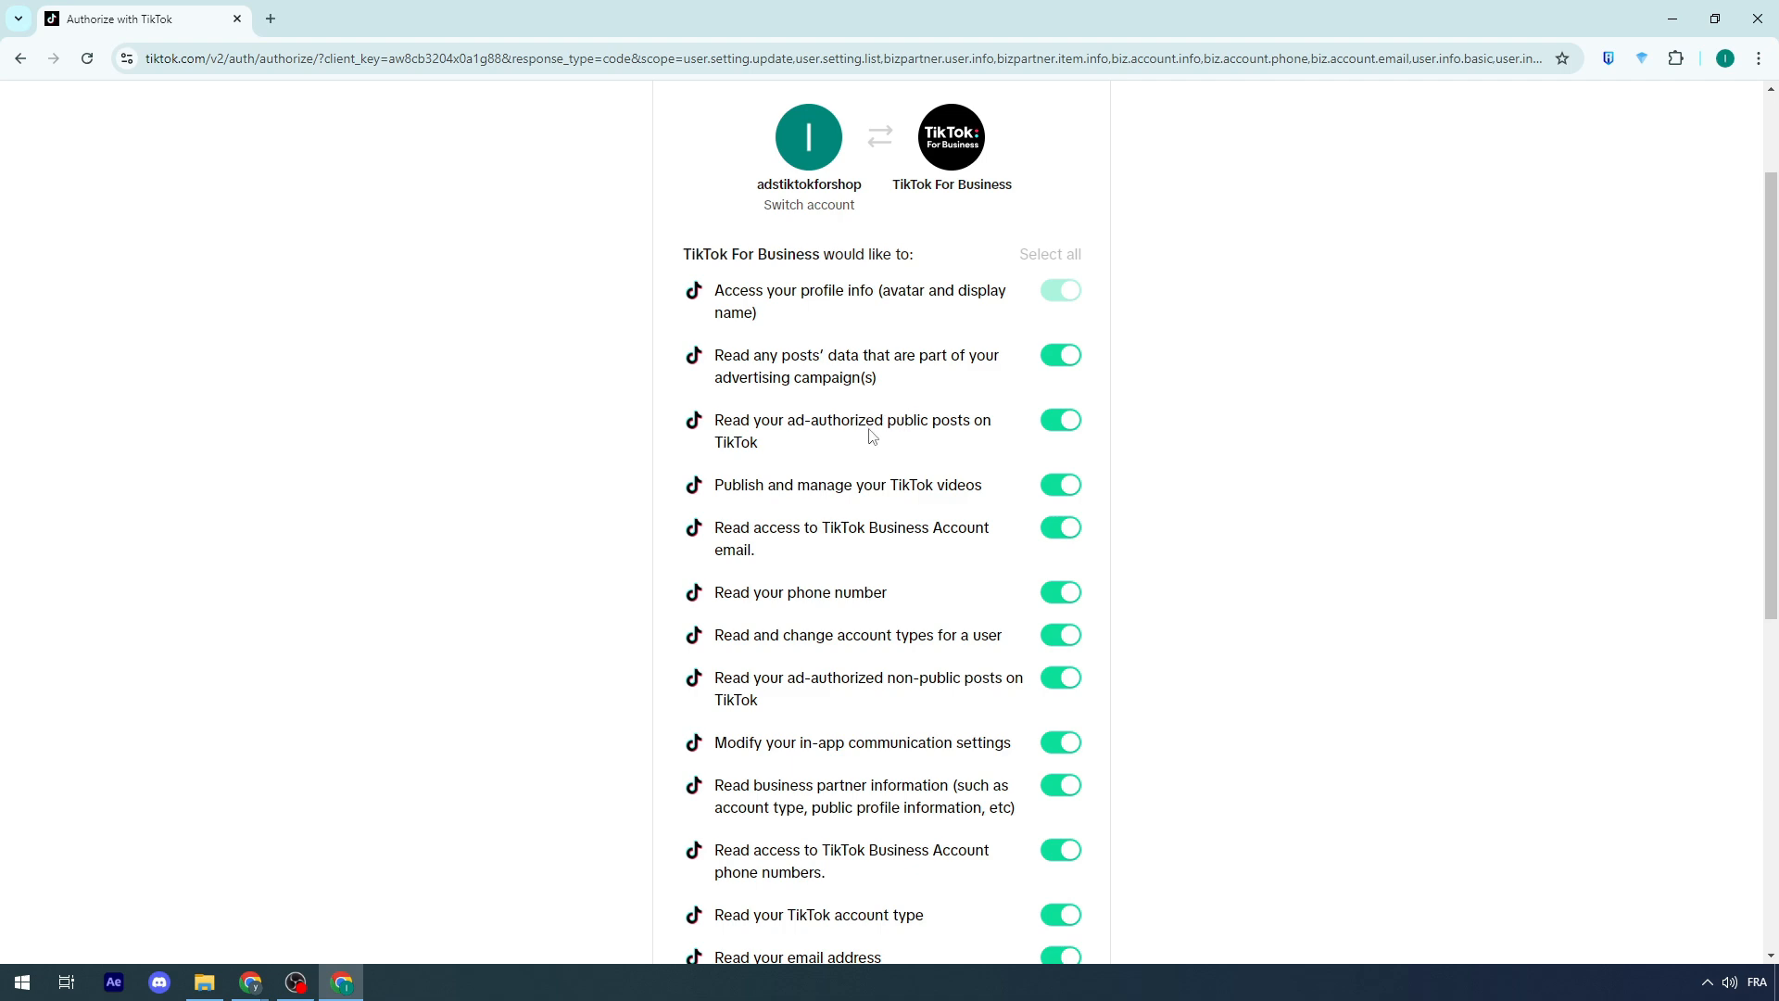
scroll(852, 463, up, 2)
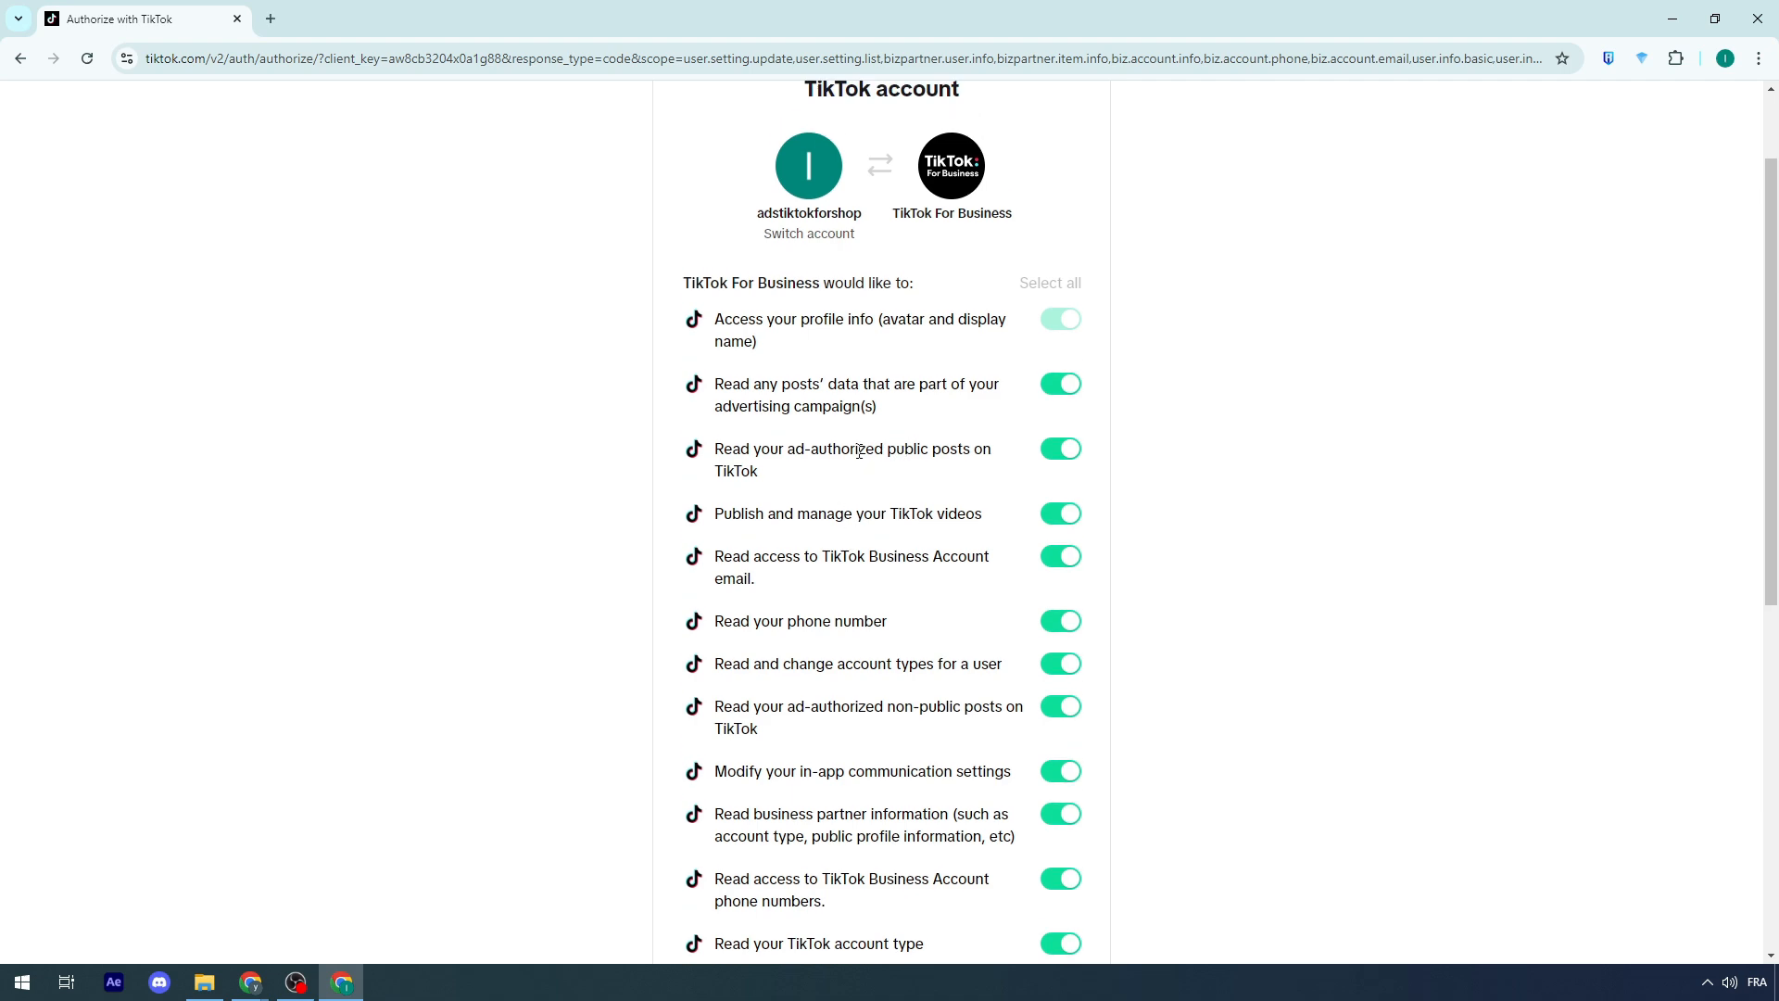
scroll(816, 501, down, 9)
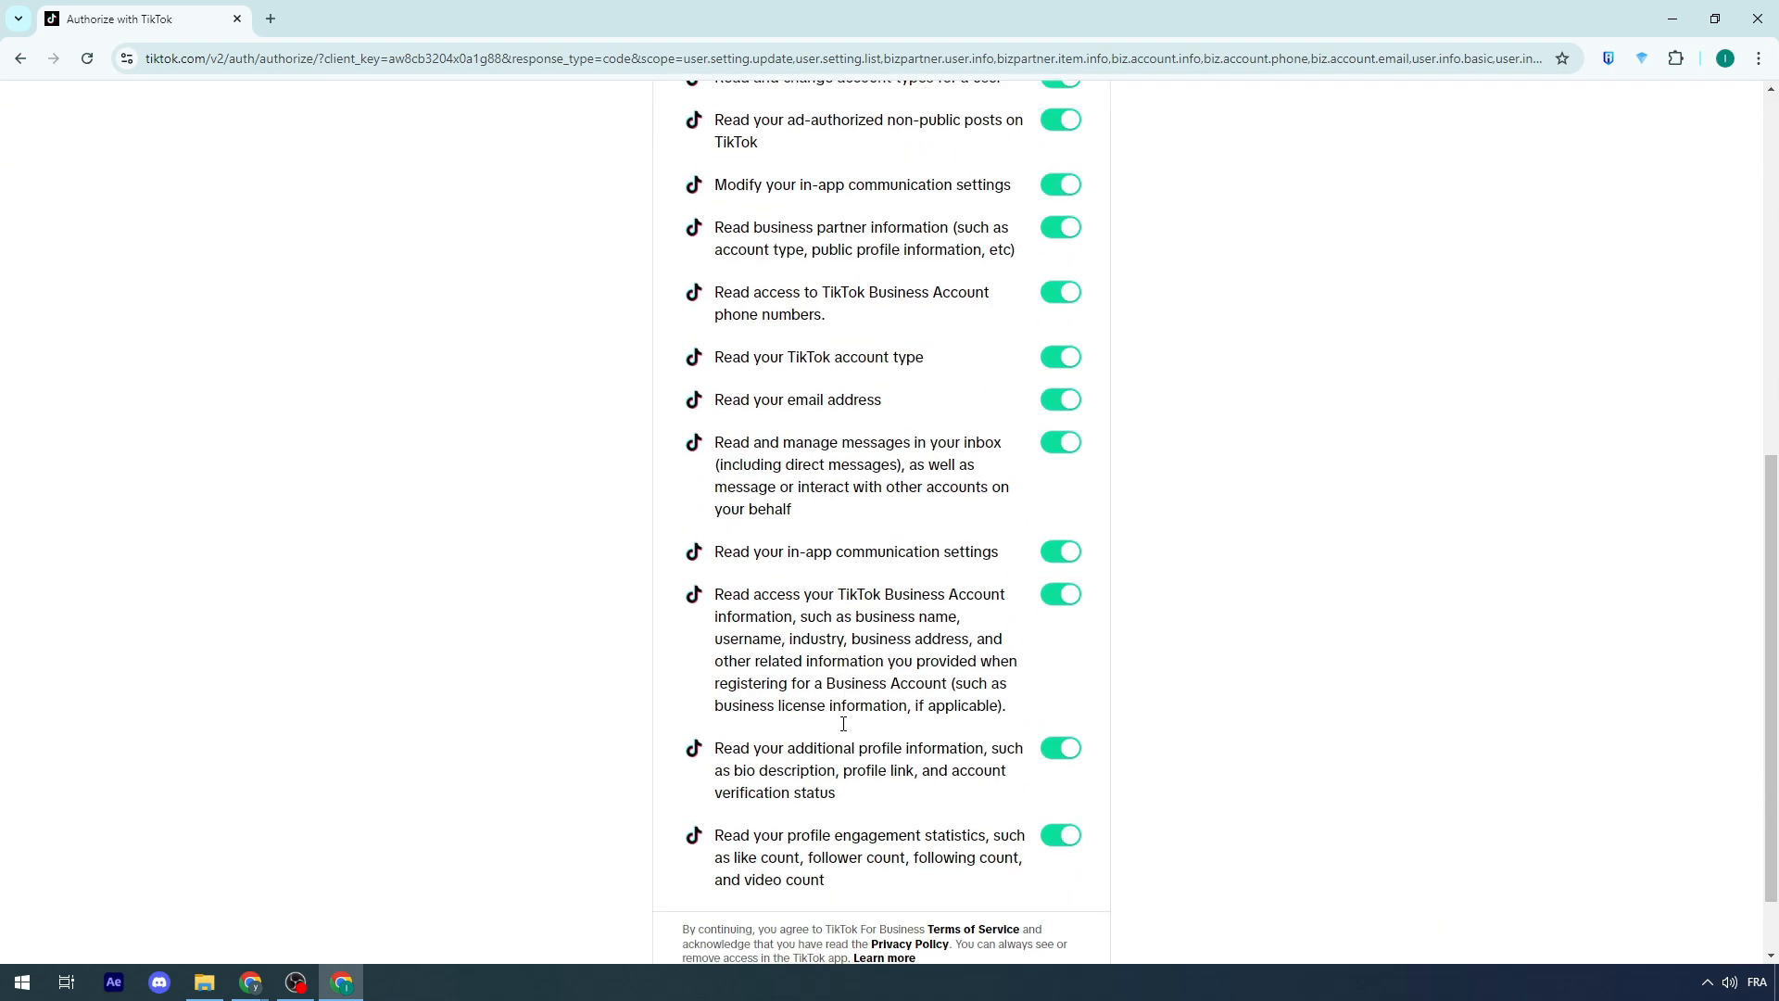
click(1043, 927)
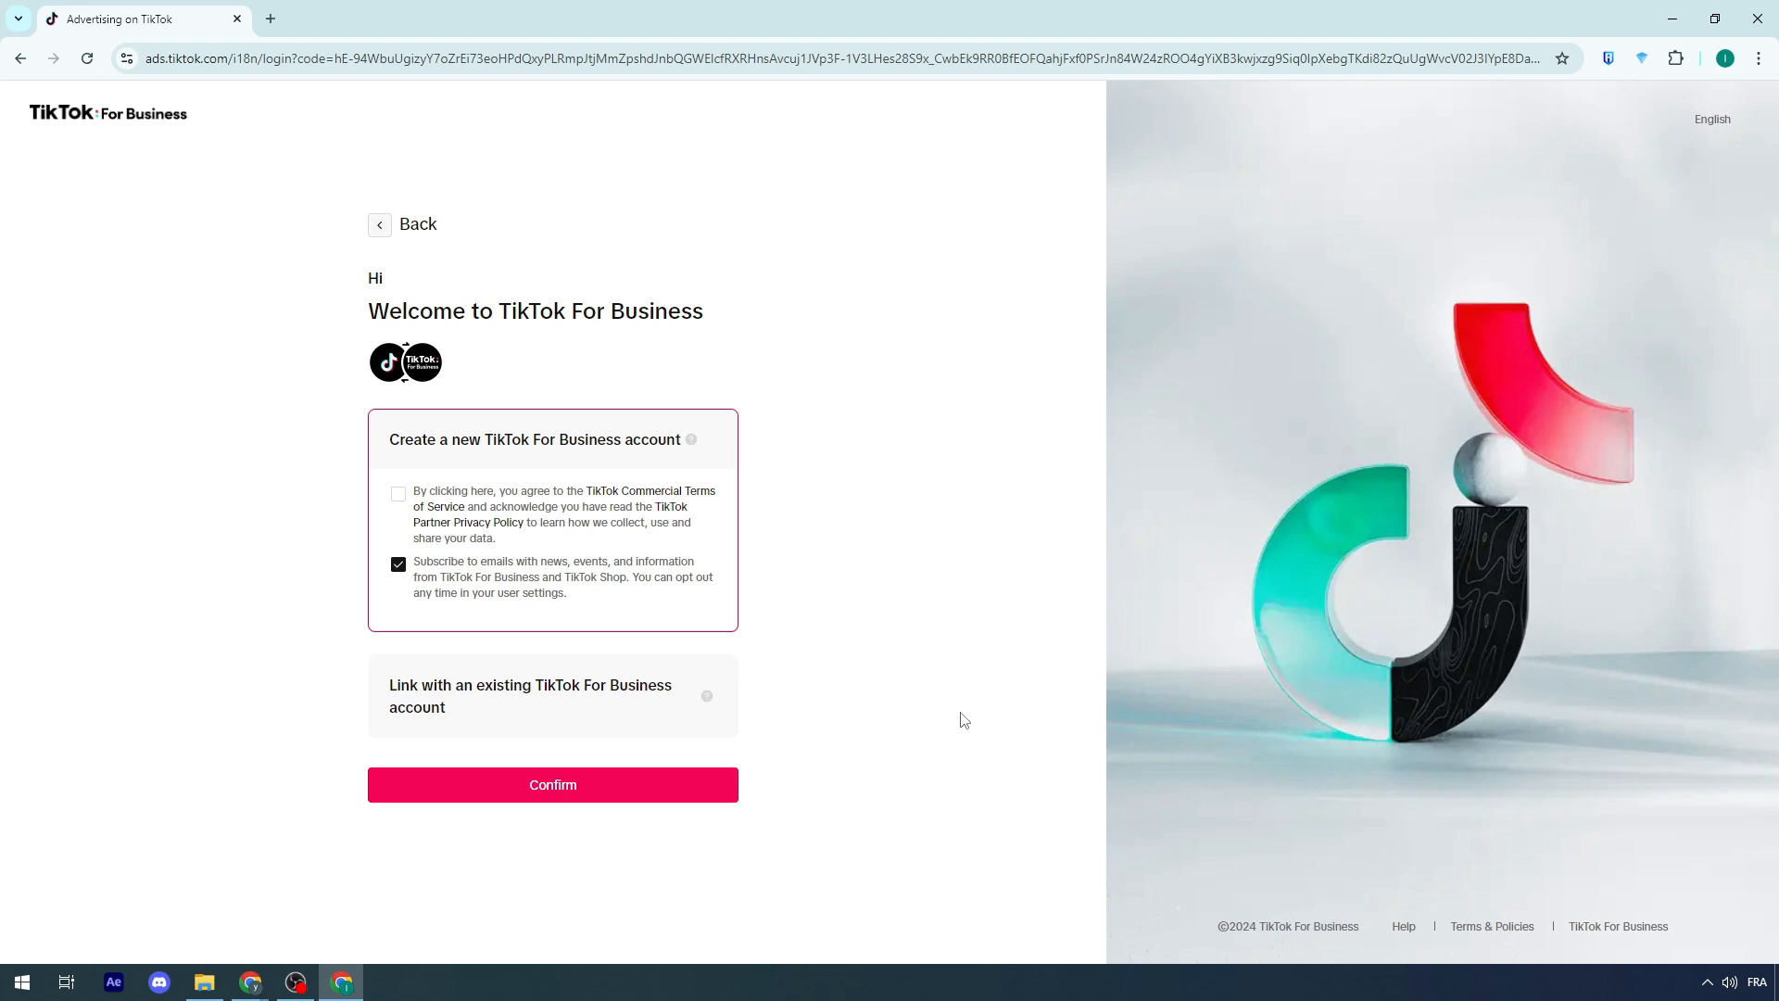
Step: Accept the commercial terms, untick the email subscription and confirm creating a new TikTok For Business account
click(405, 494)
click(409, 593)
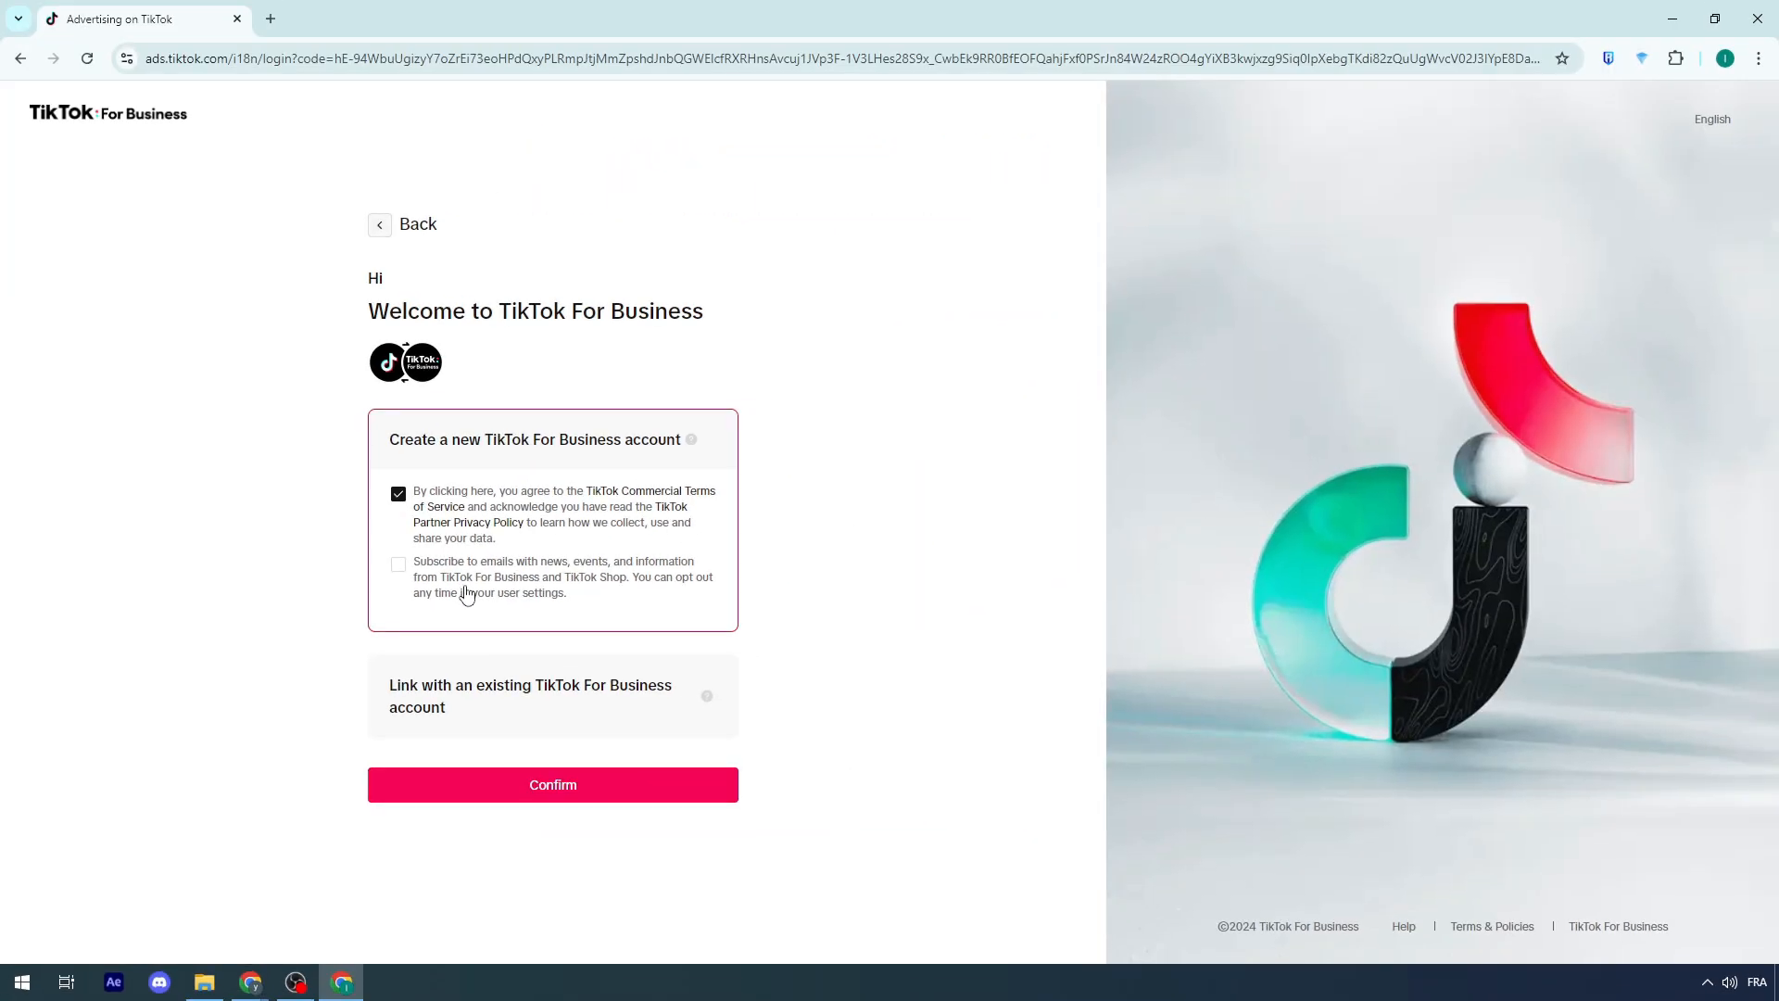
click(568, 788)
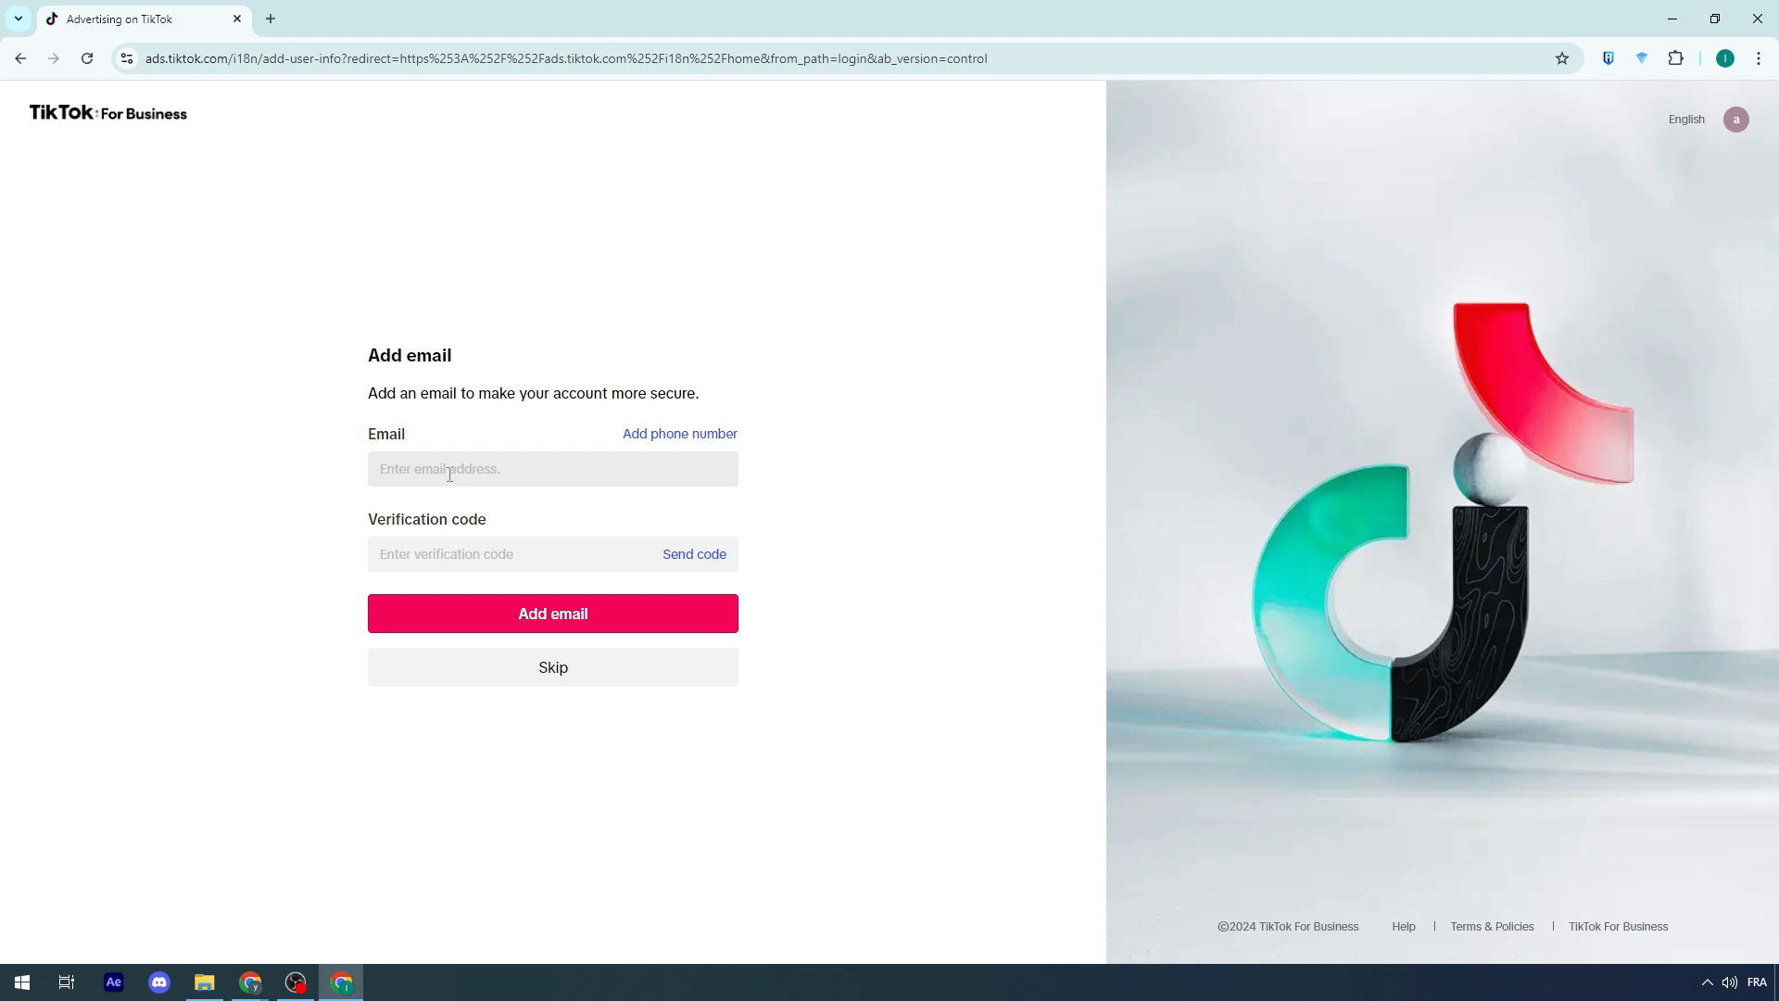
Step: Copy the Google account's e-mail address into the Email field and send a verification code
click(449, 474)
click(270, 19)
click(1742, 119)
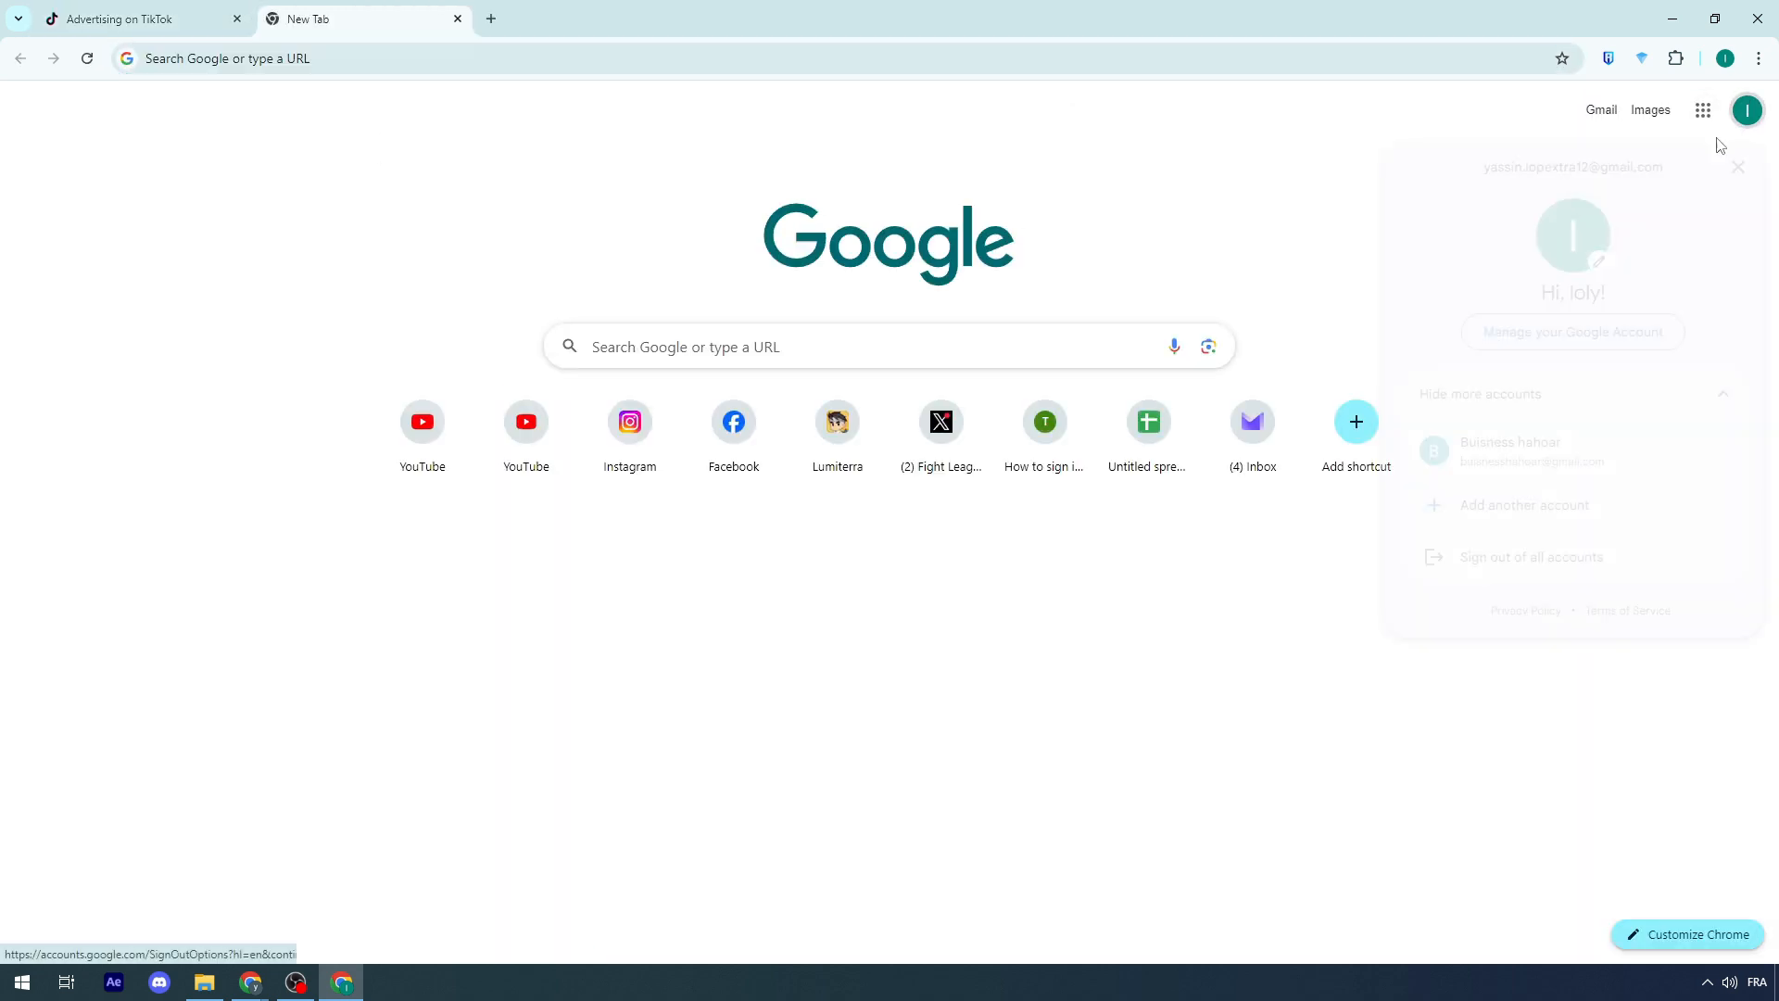
triple_click(1574, 167)
click(139, 19)
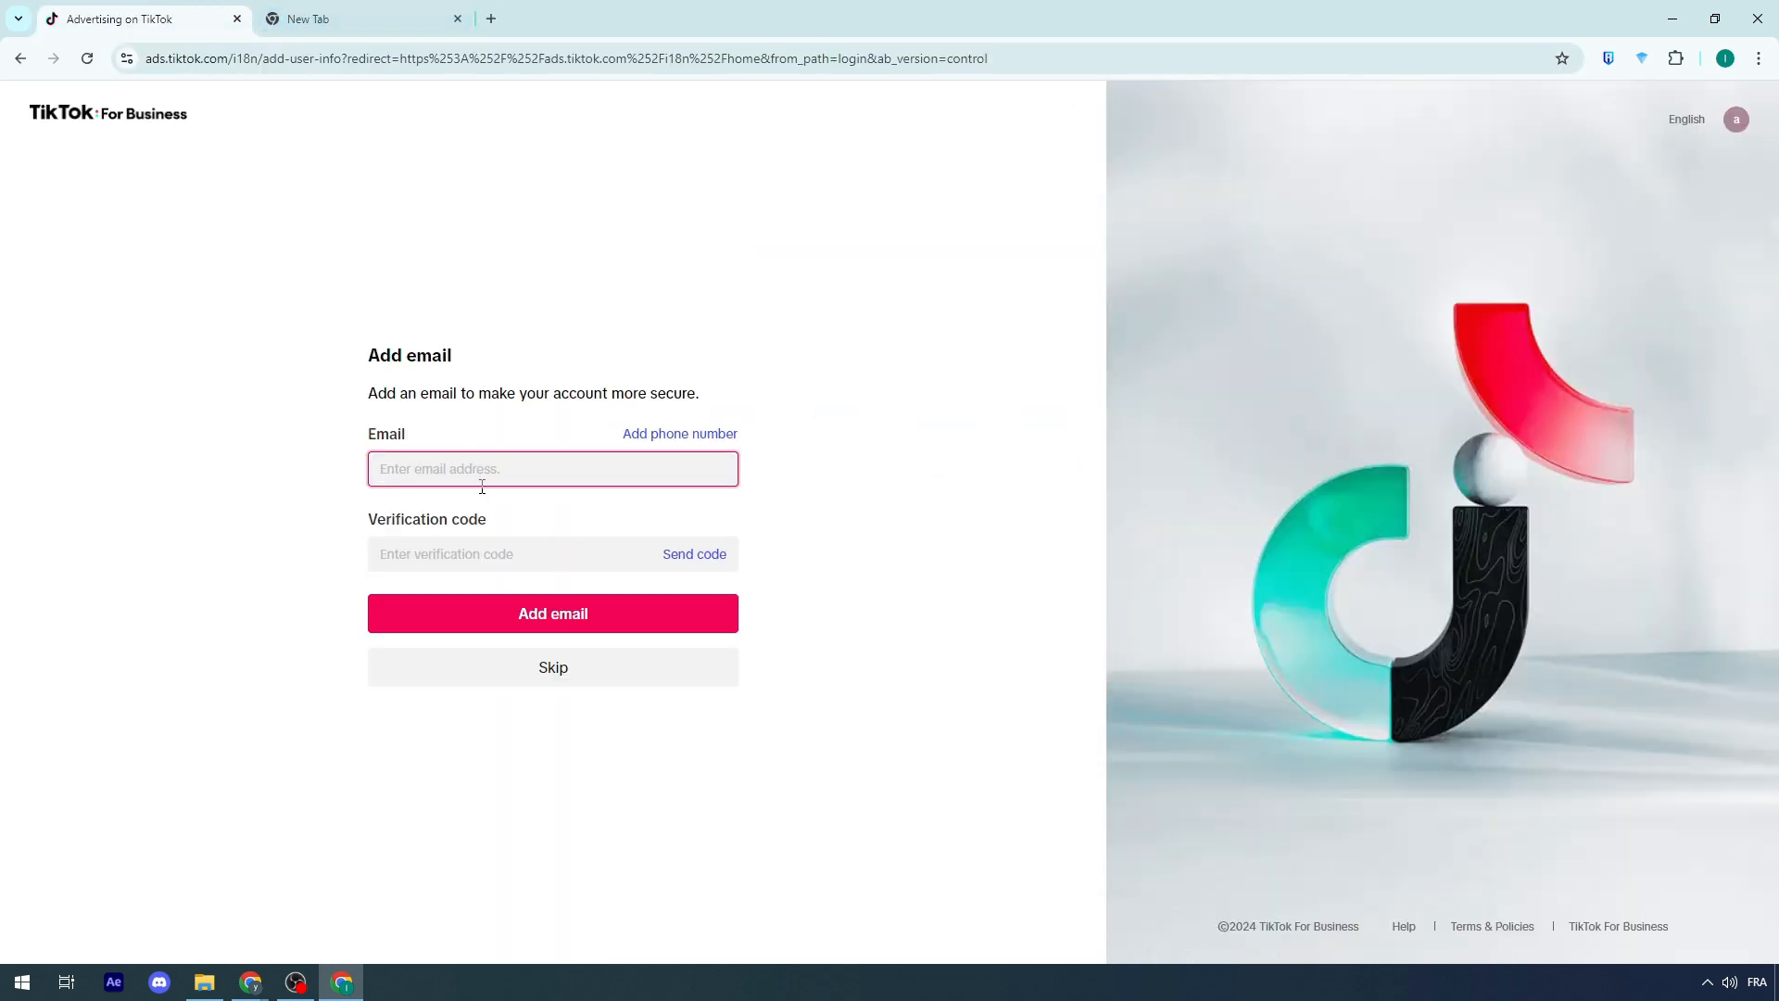
key(ctrl+v)
click(715, 563)
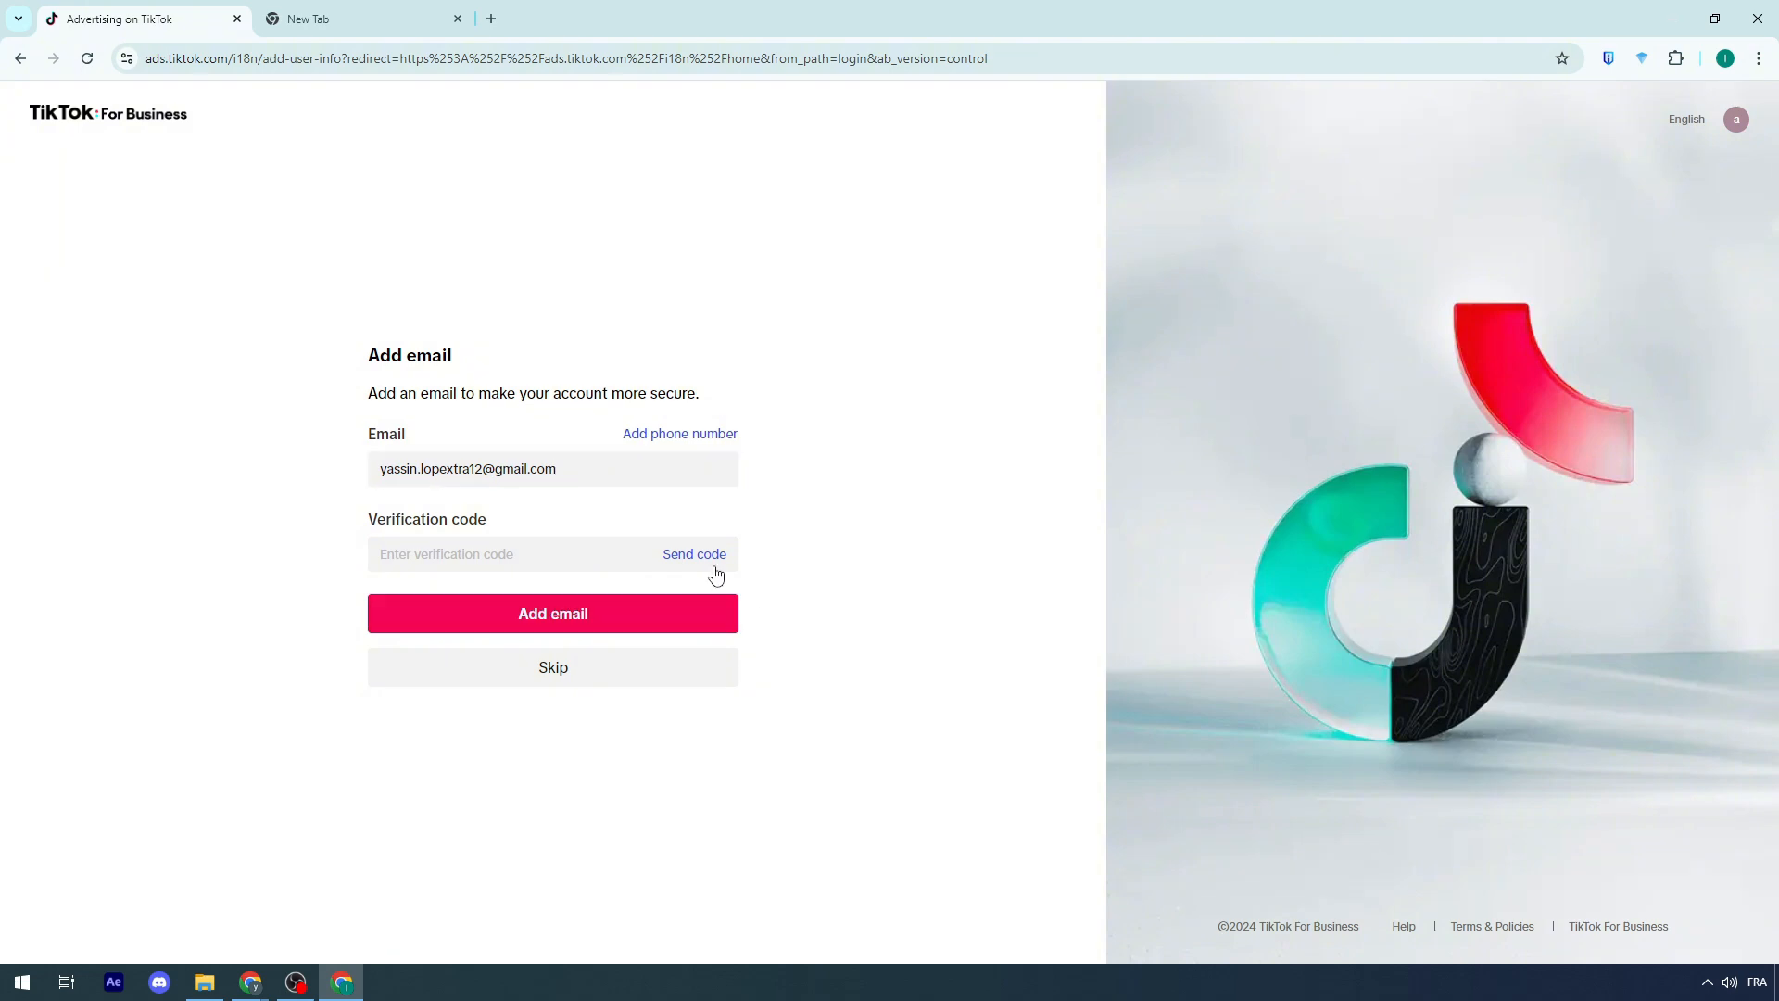
Step: Search the Gmail inbox tabs for the TikTok For Business verification email
click(440, 9)
click(1599, 110)
click(206, 10)
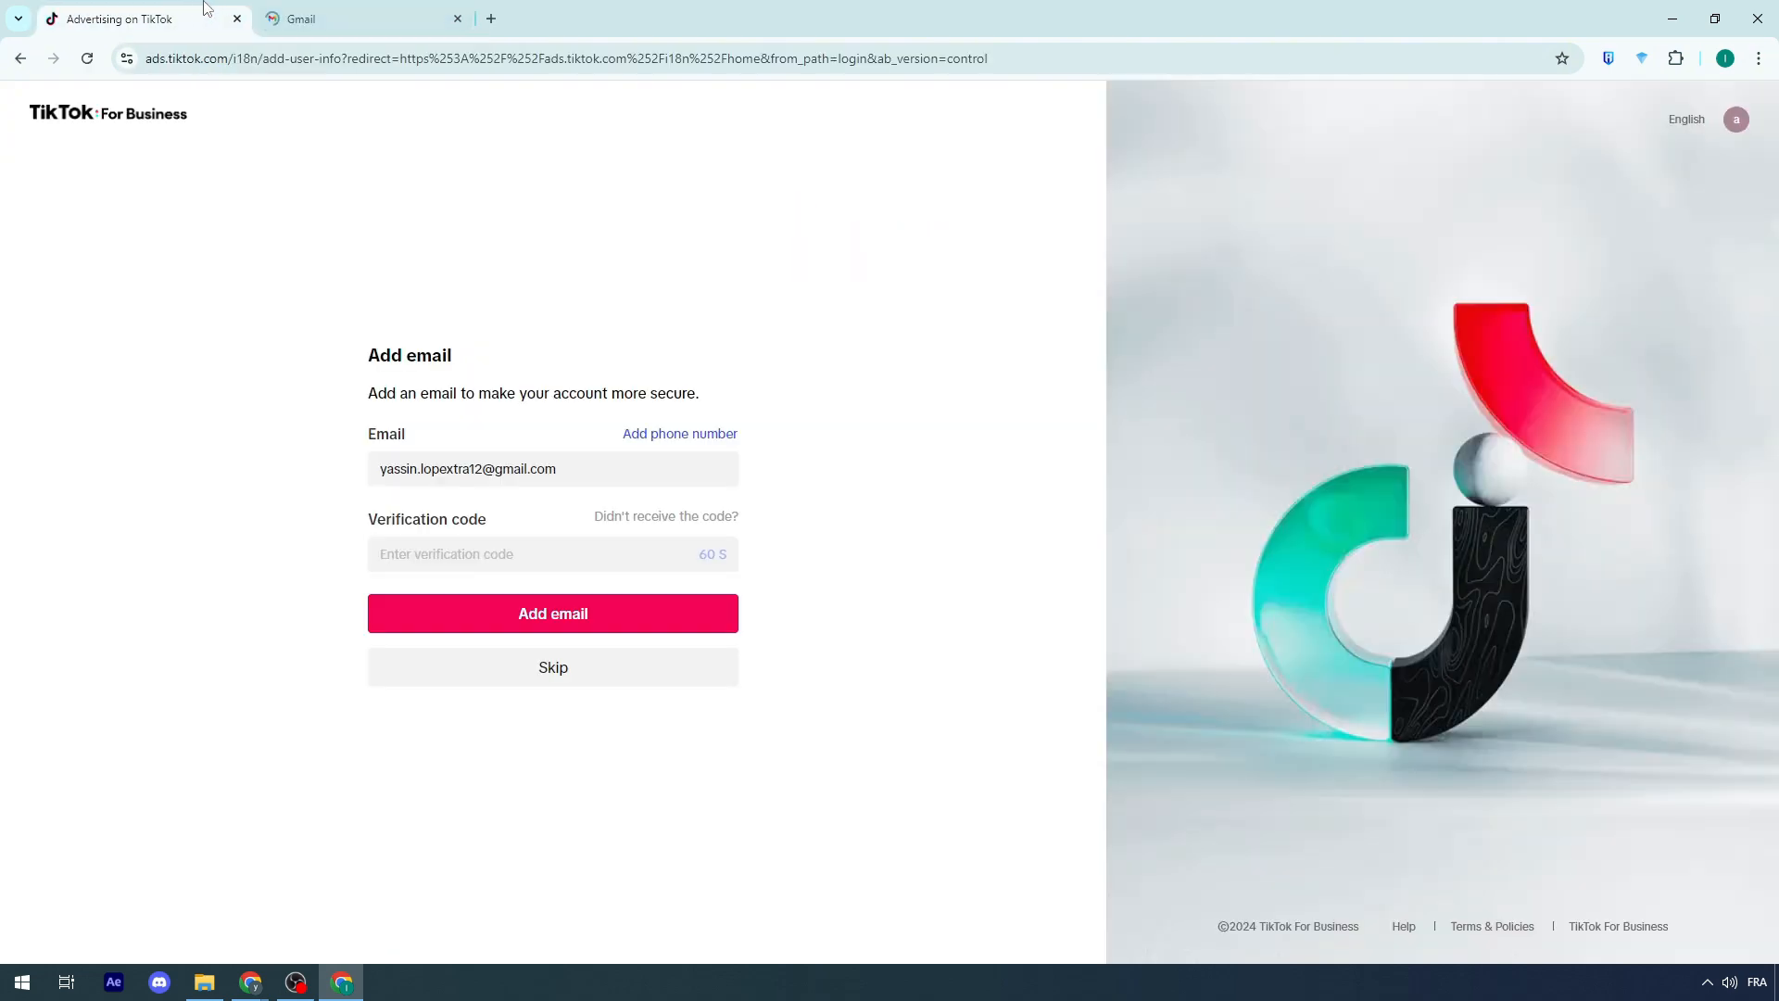
click(306, 17)
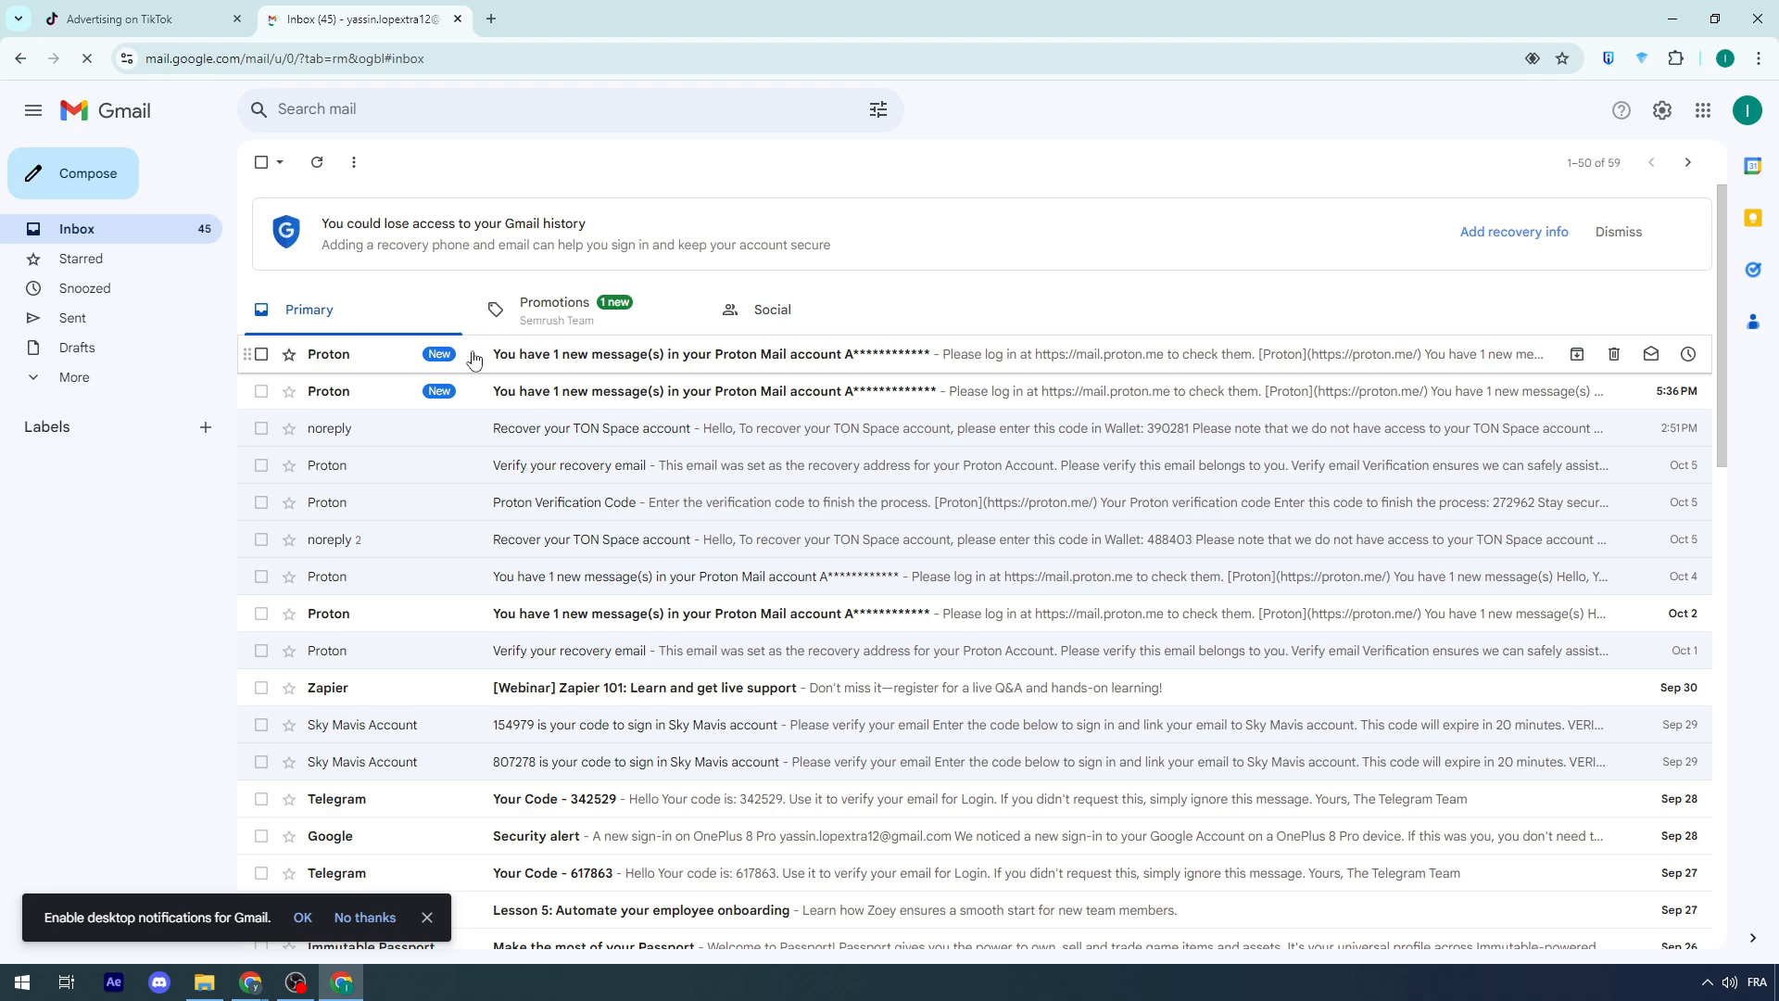
click(505, 311)
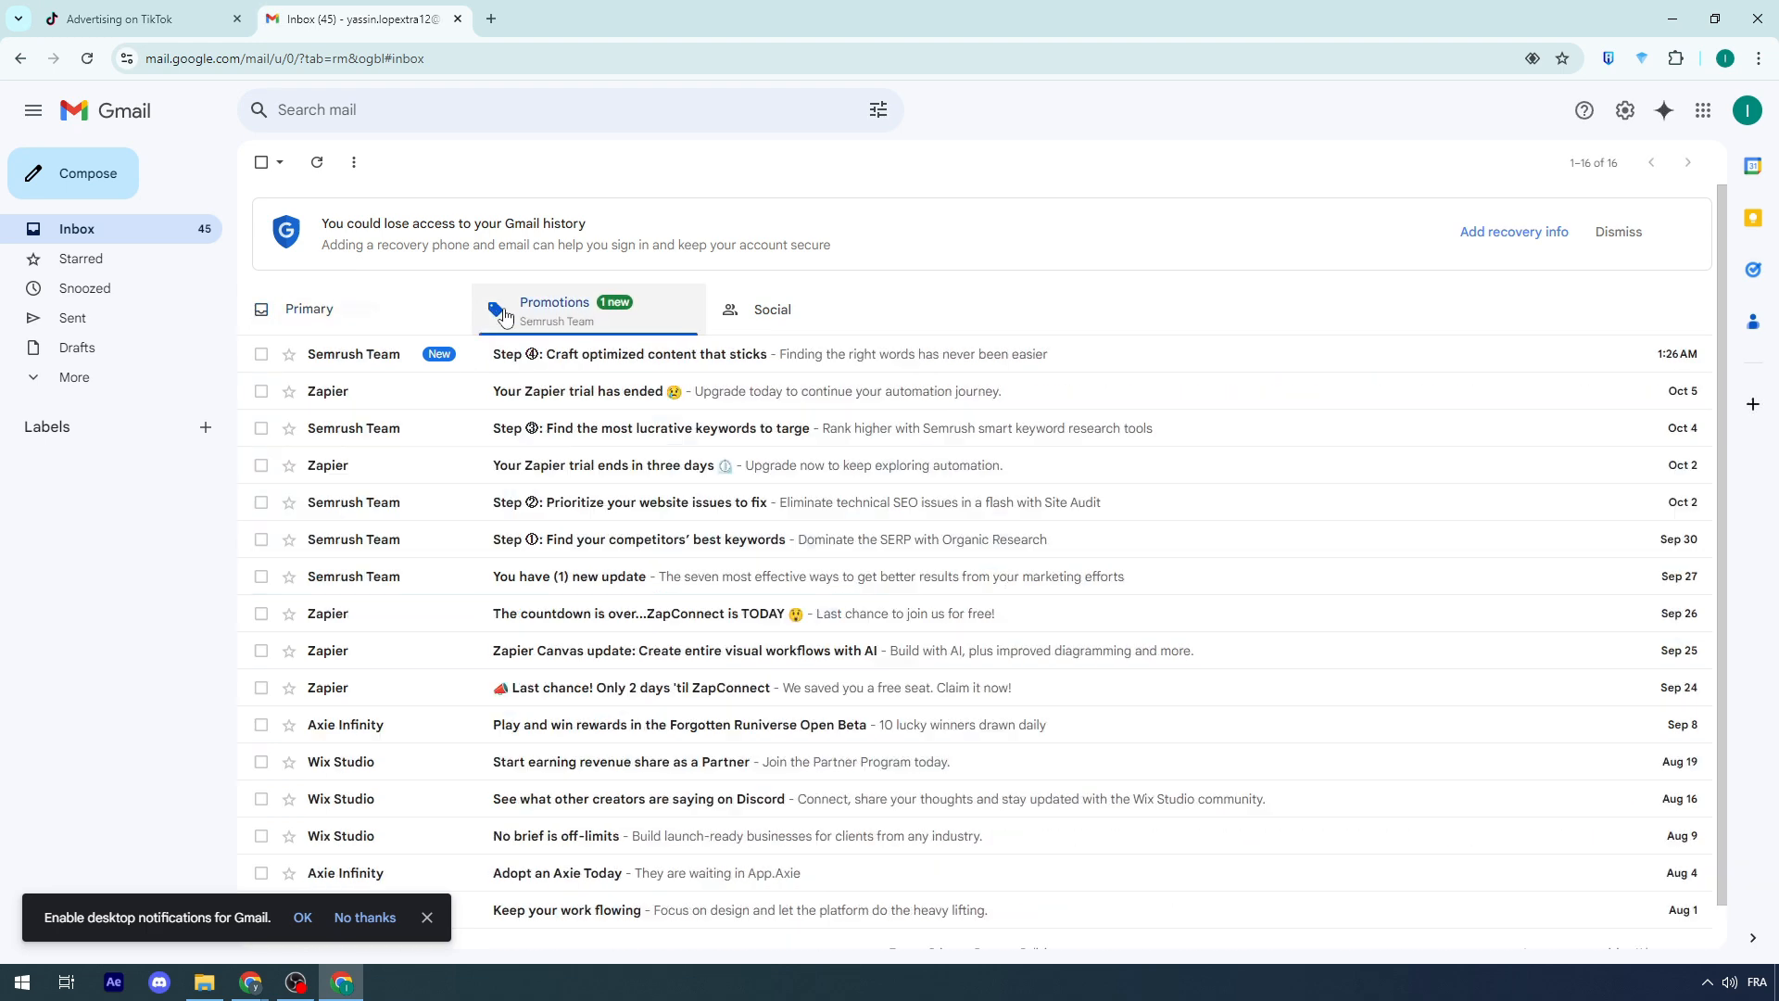
click(283, 309)
click(160, 18)
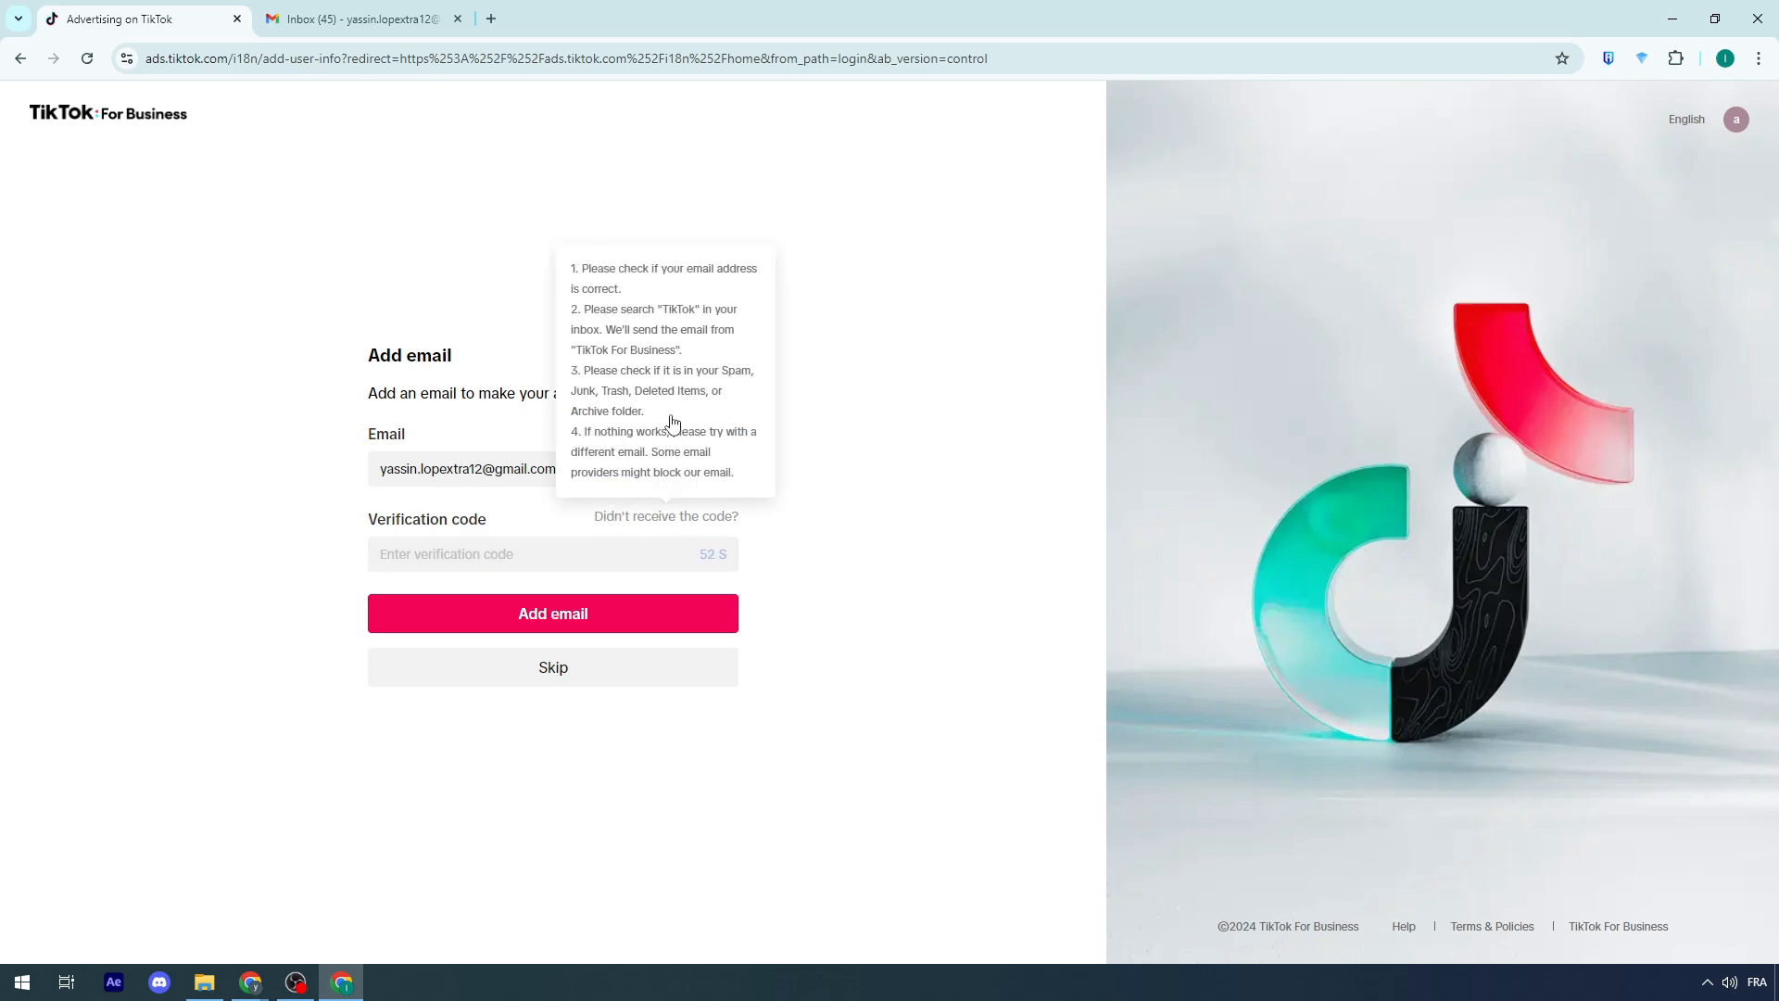
click(442, 11)
click(505, 316)
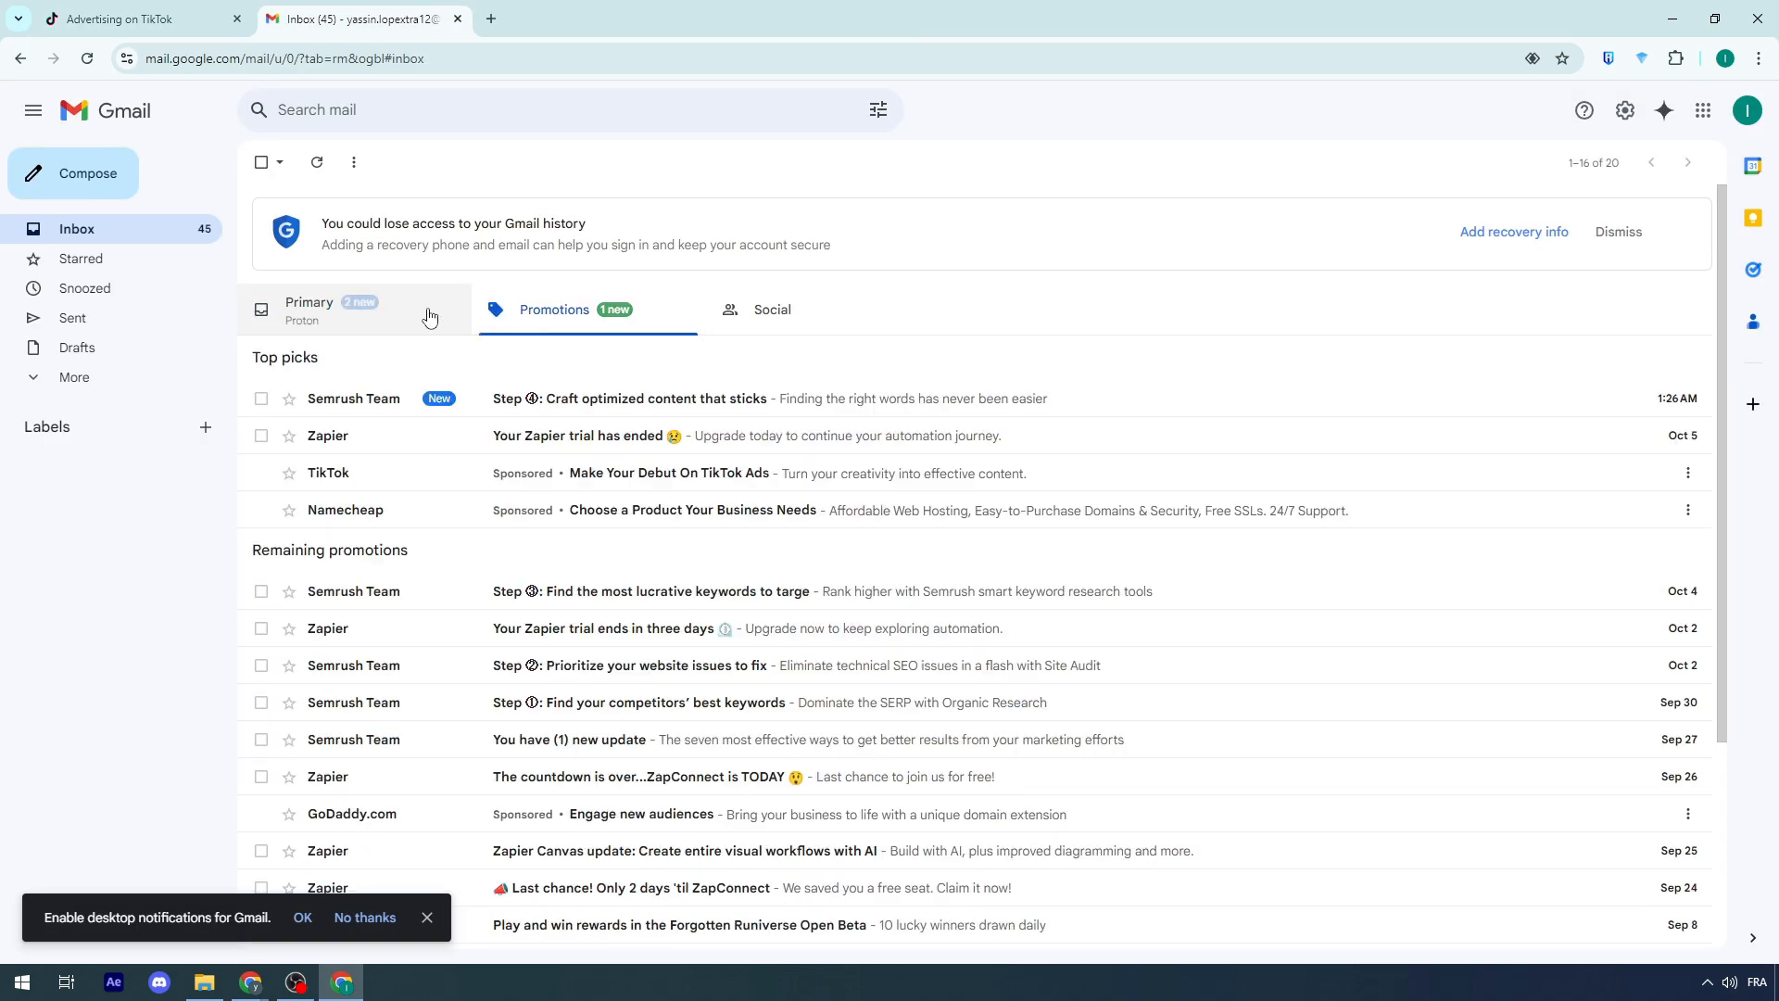
click(408, 322)
click(190, 236)
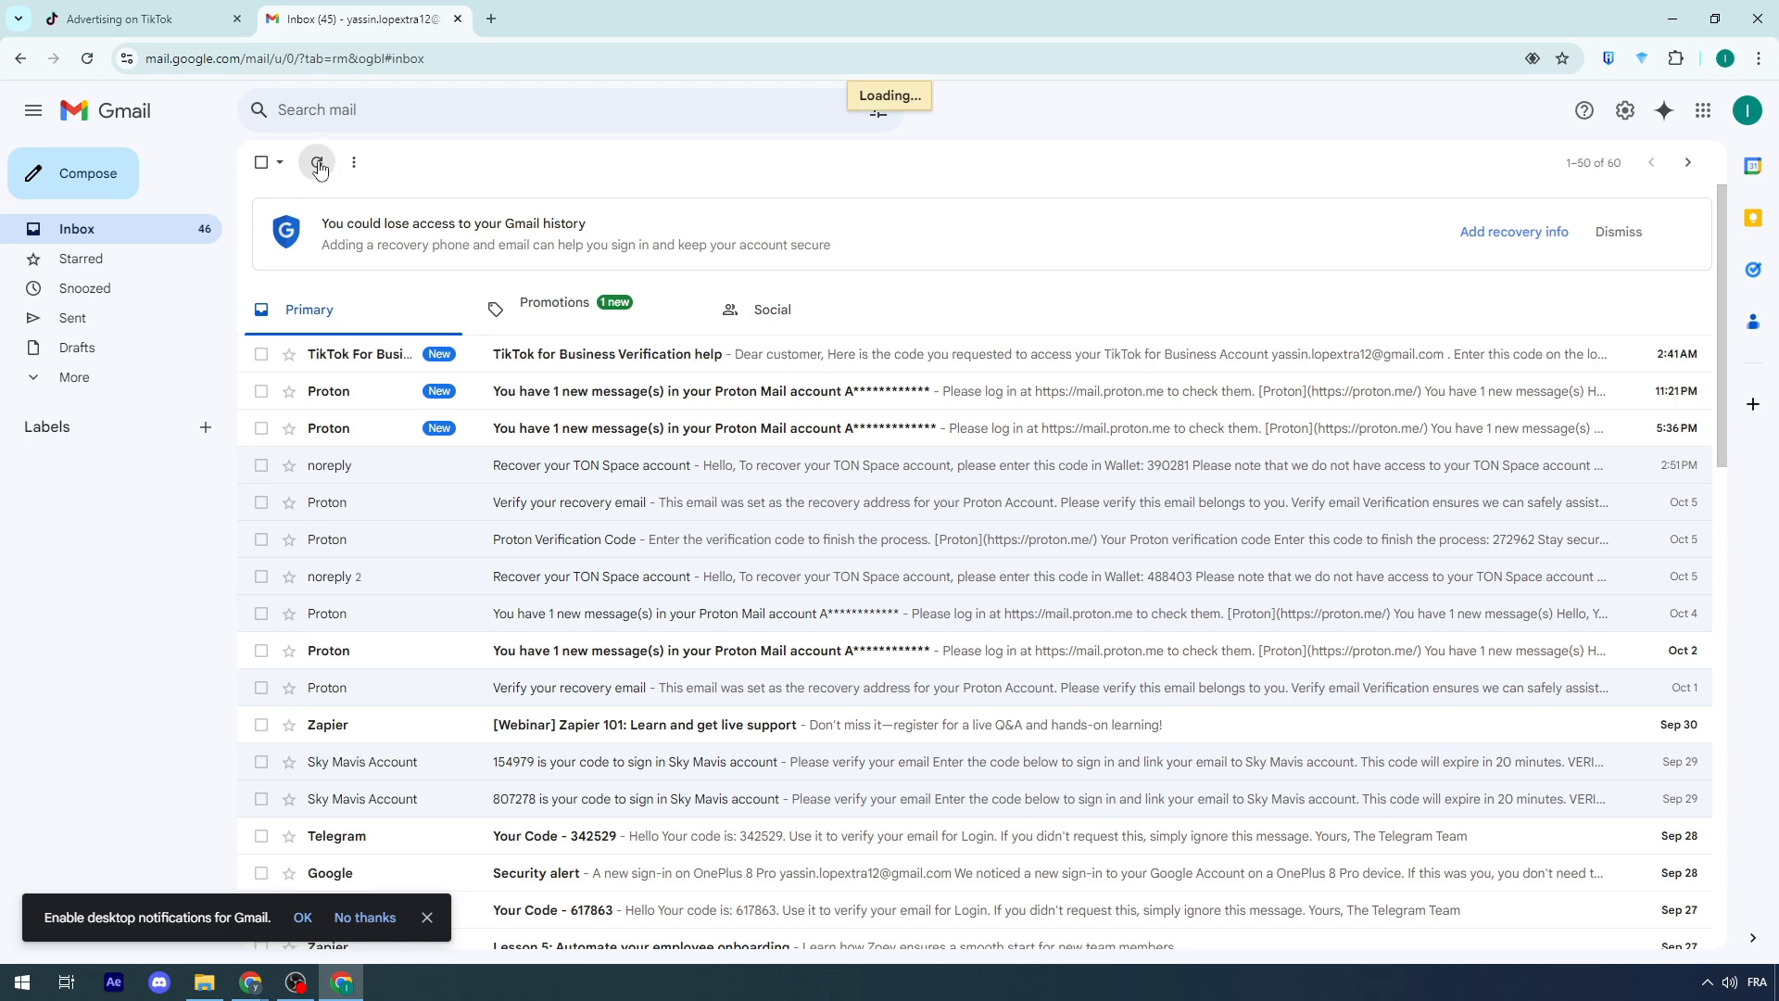
Step: Copy the verification code from the TikTok email into the Verification code field and add the email
click(739, 357)
double_click(770, 485)
key(ctrl+c)
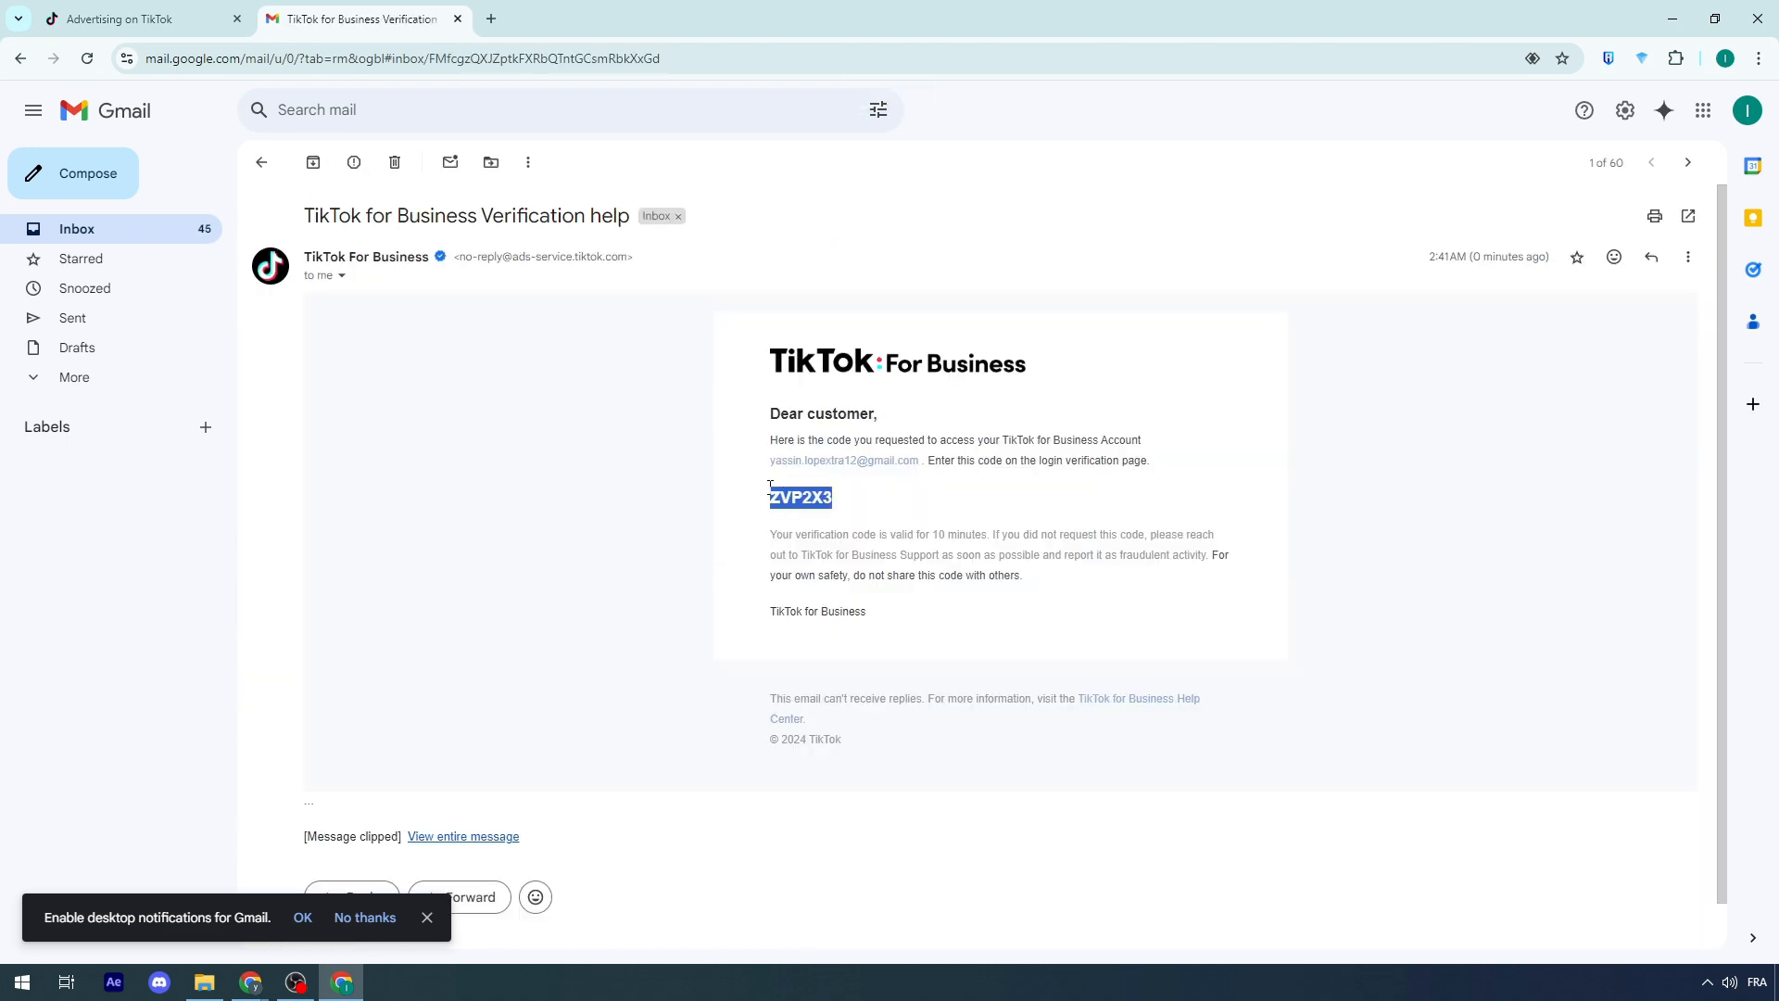
click(457, 18)
click(504, 557)
key(ctrl+v)
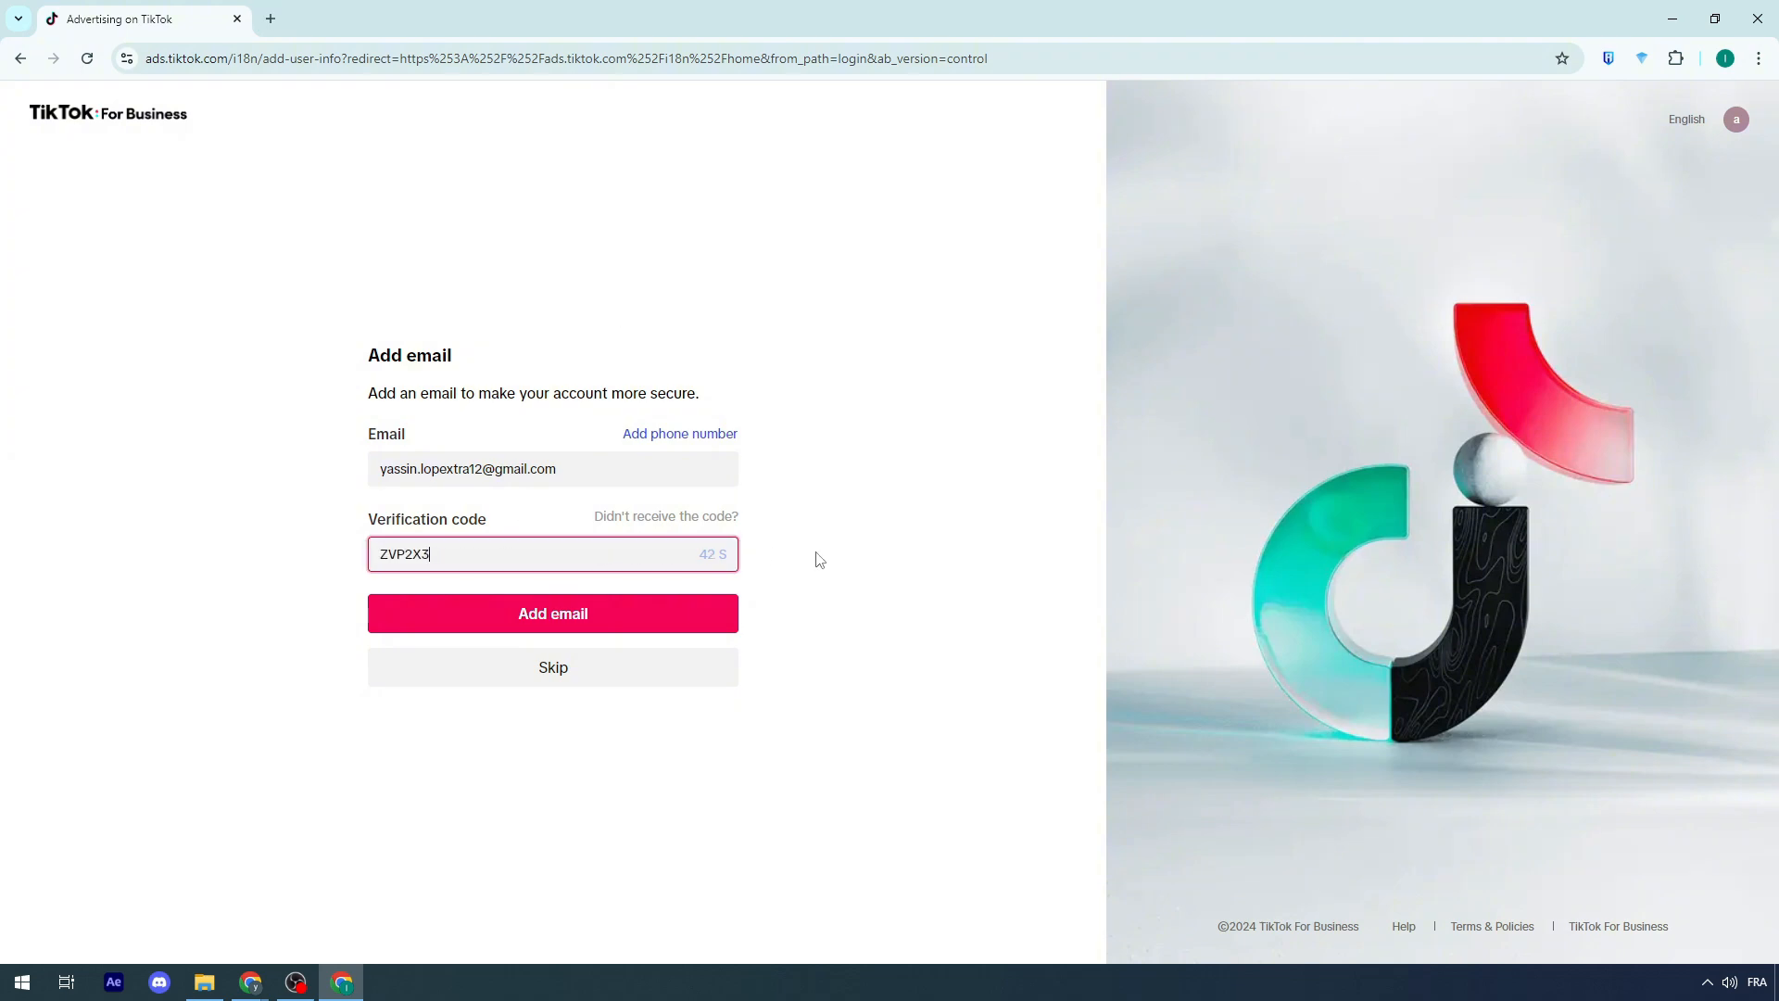
mouse_move(679, 519)
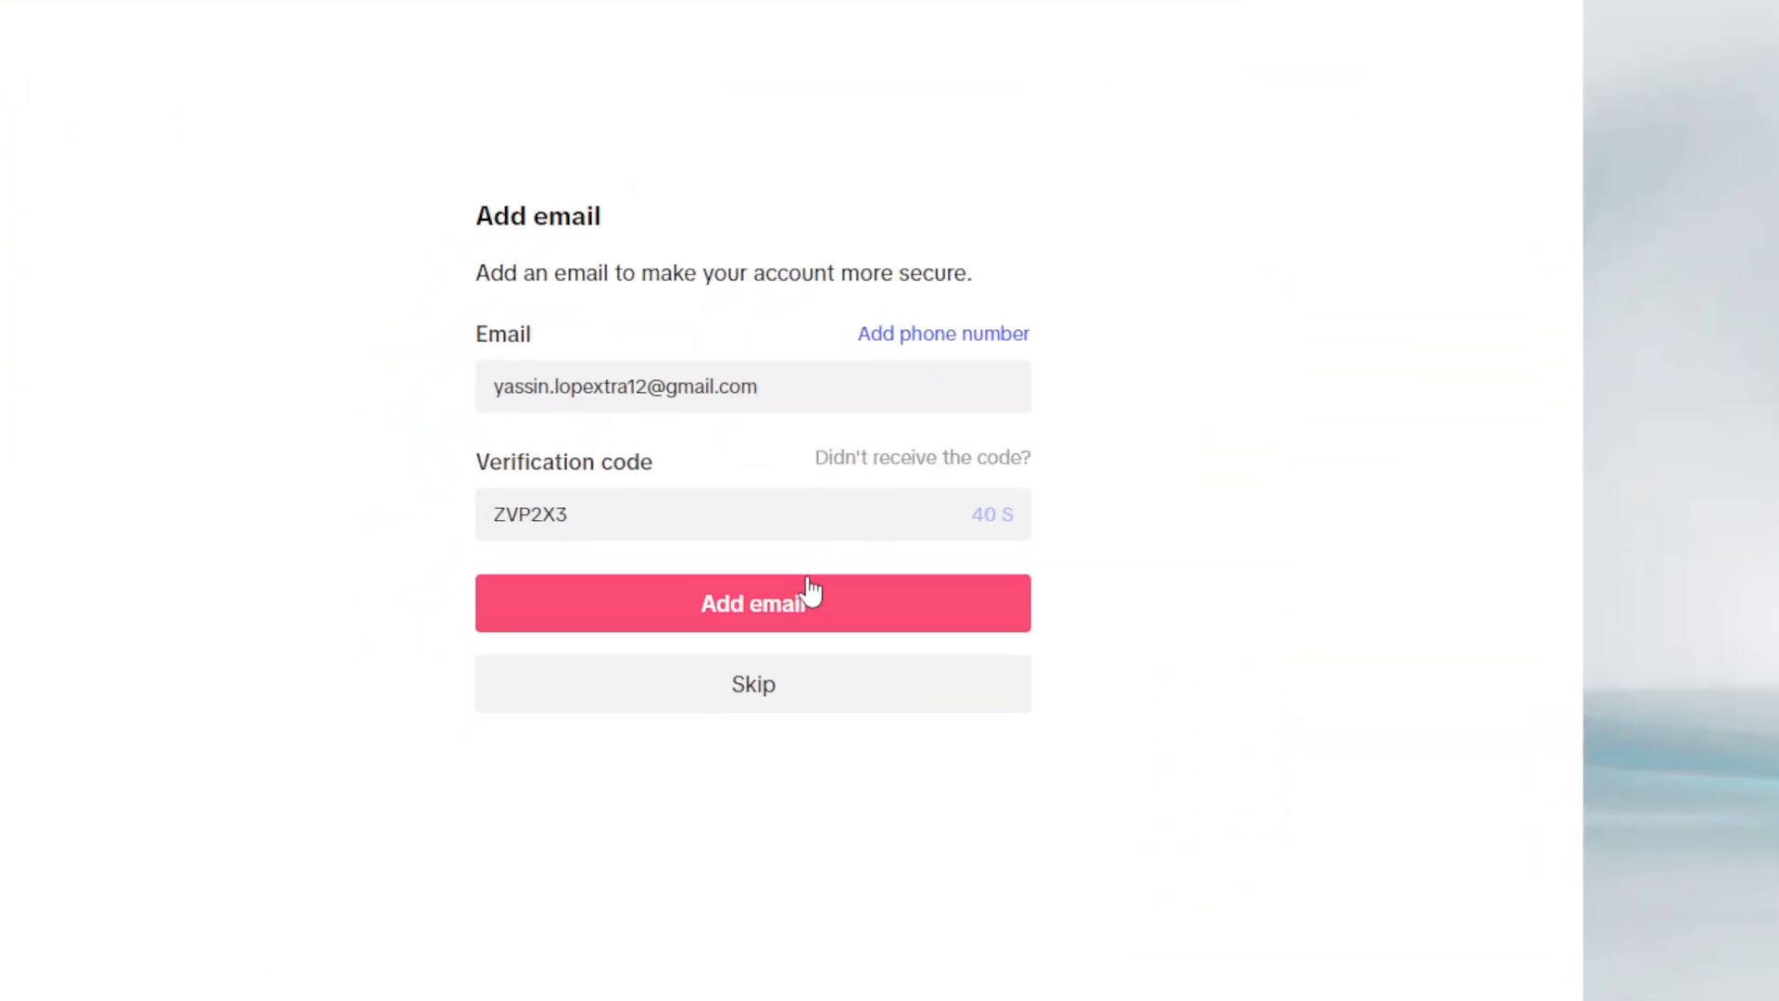
click(587, 607)
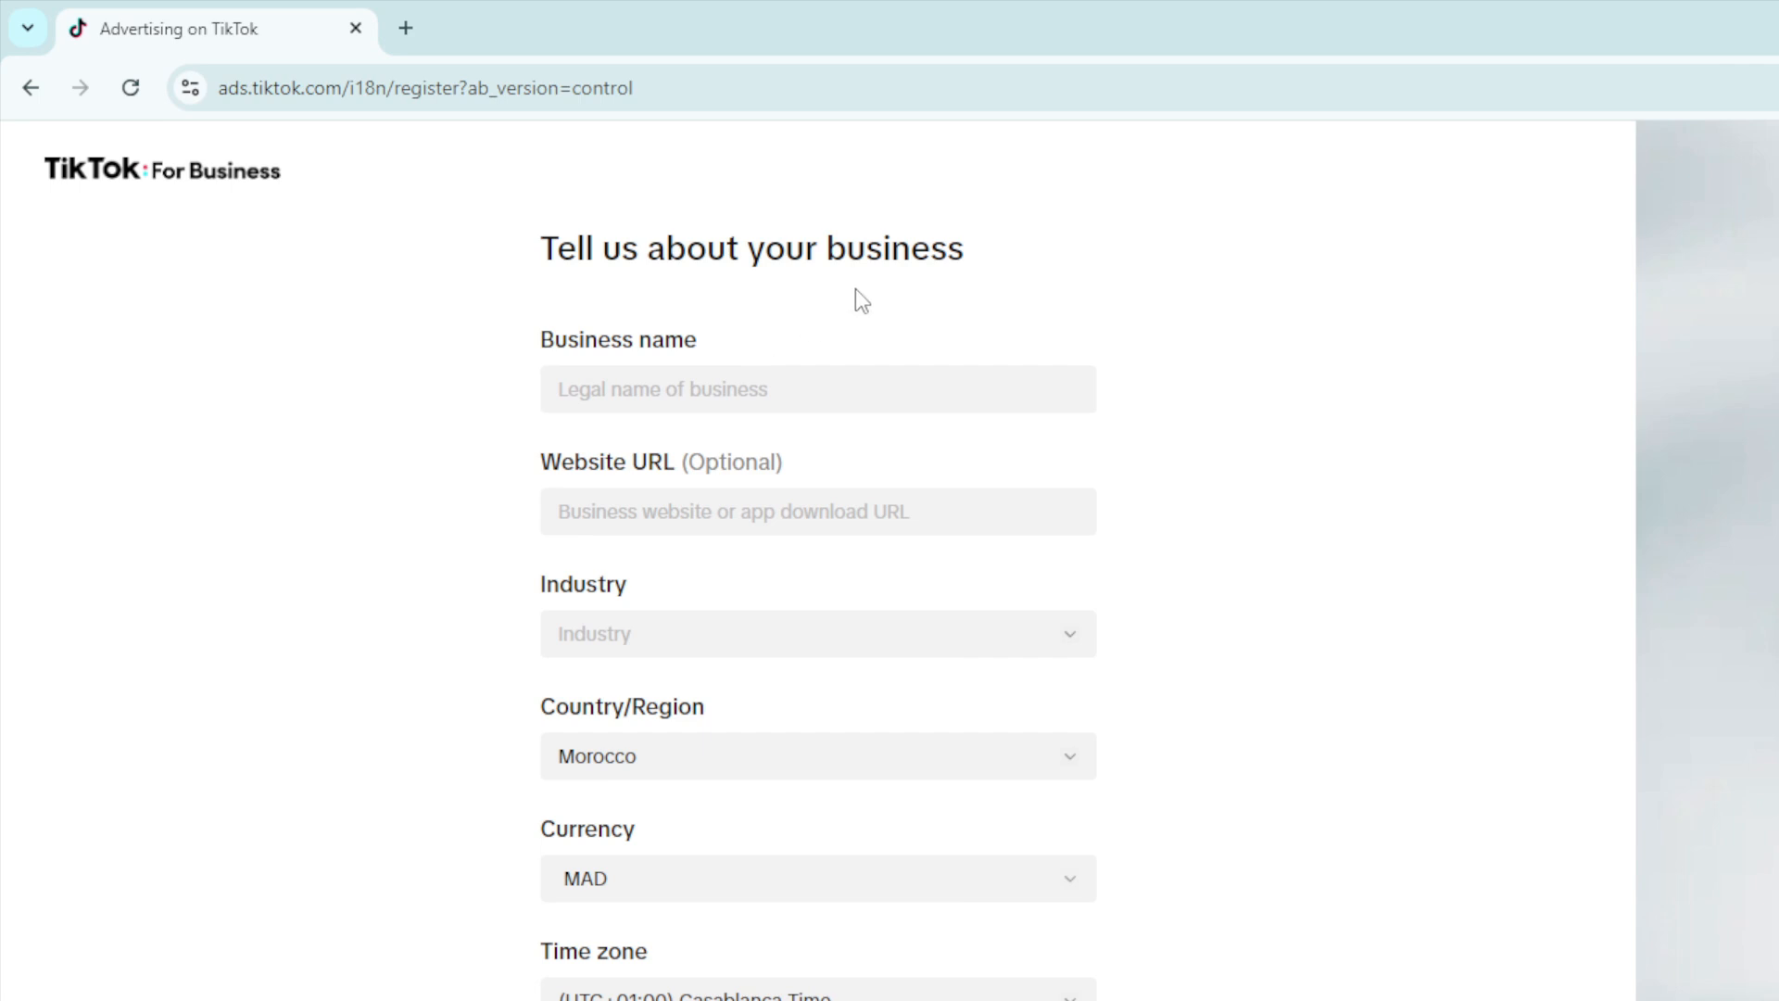
Step: Enter Tutorial as the business name
click(544, 251)
text(Tutorial)
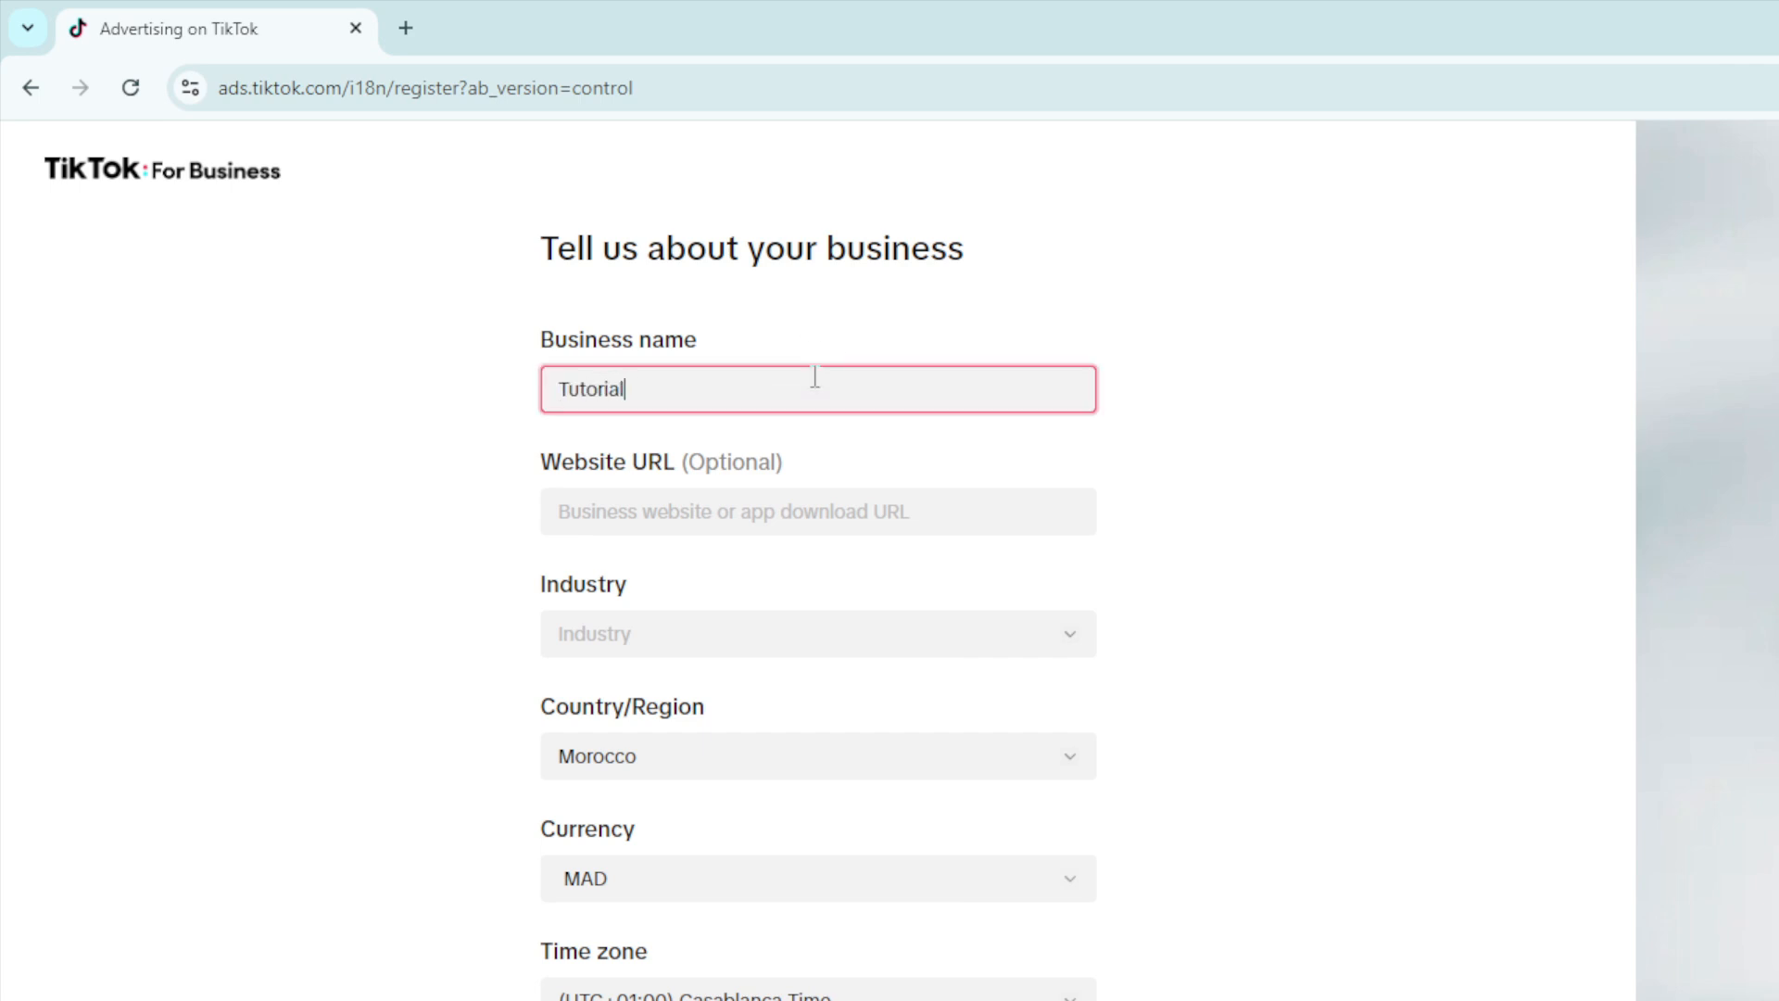
text(DAFor tik)
click(786, 527)
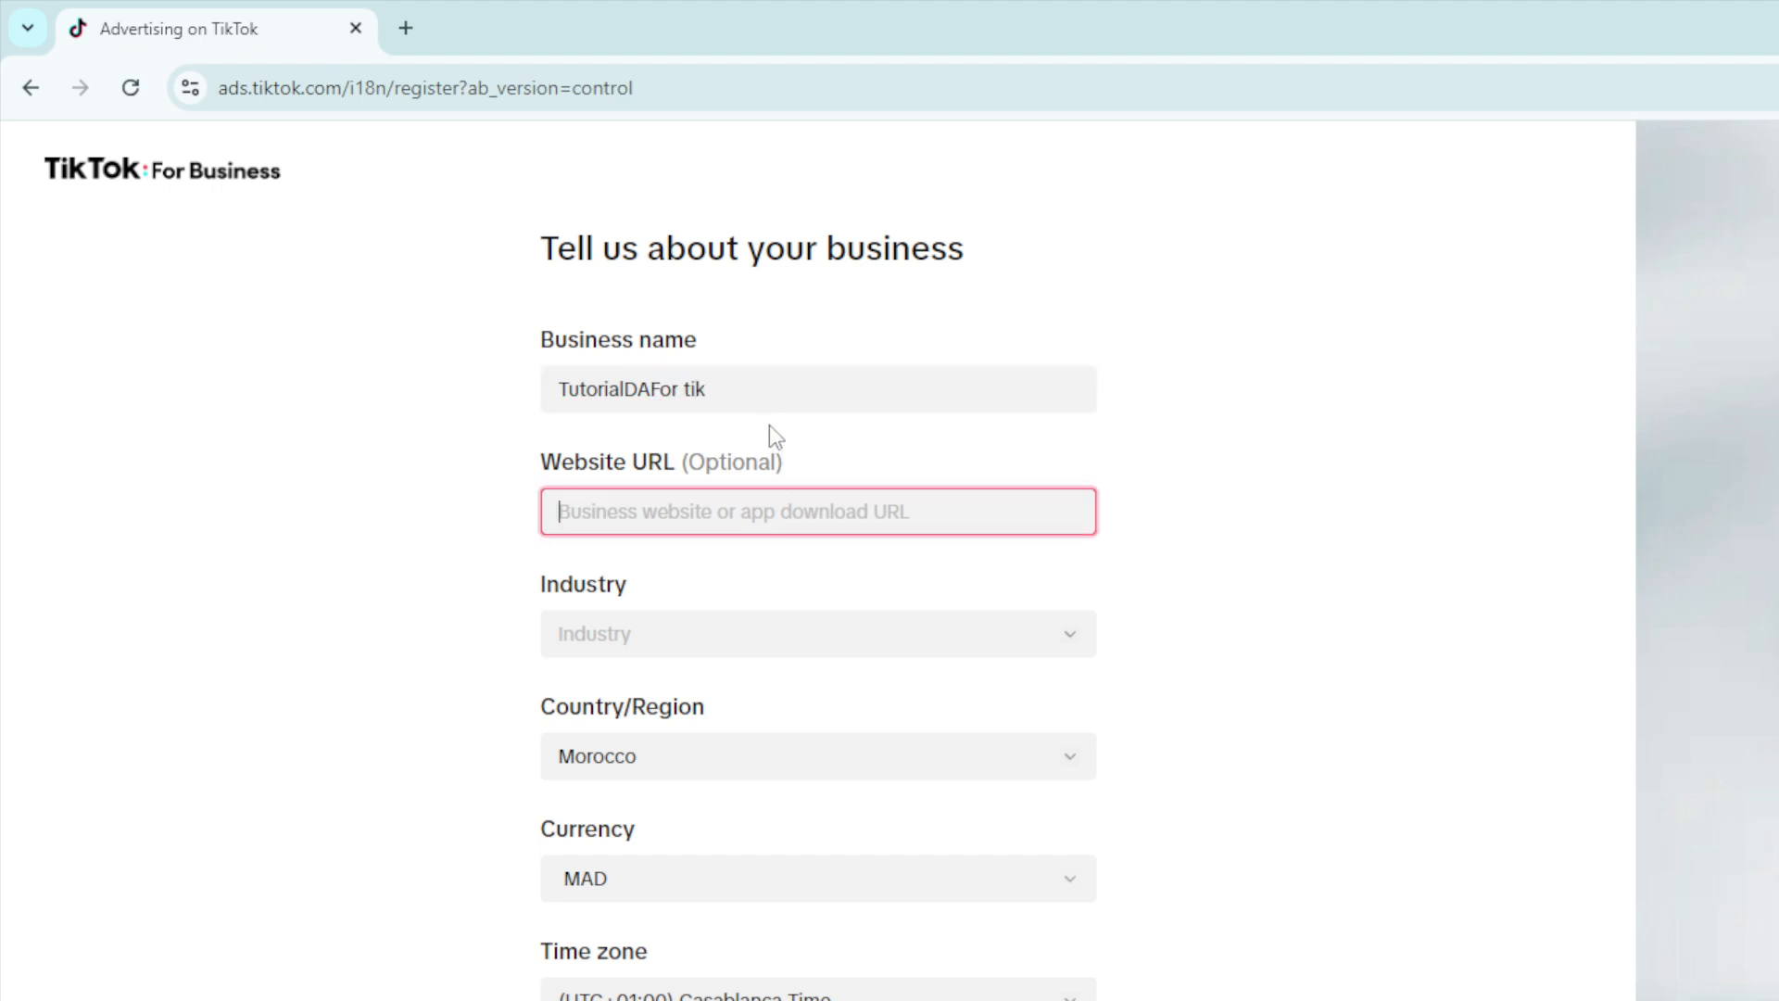
text(www.shopifyStore.com)
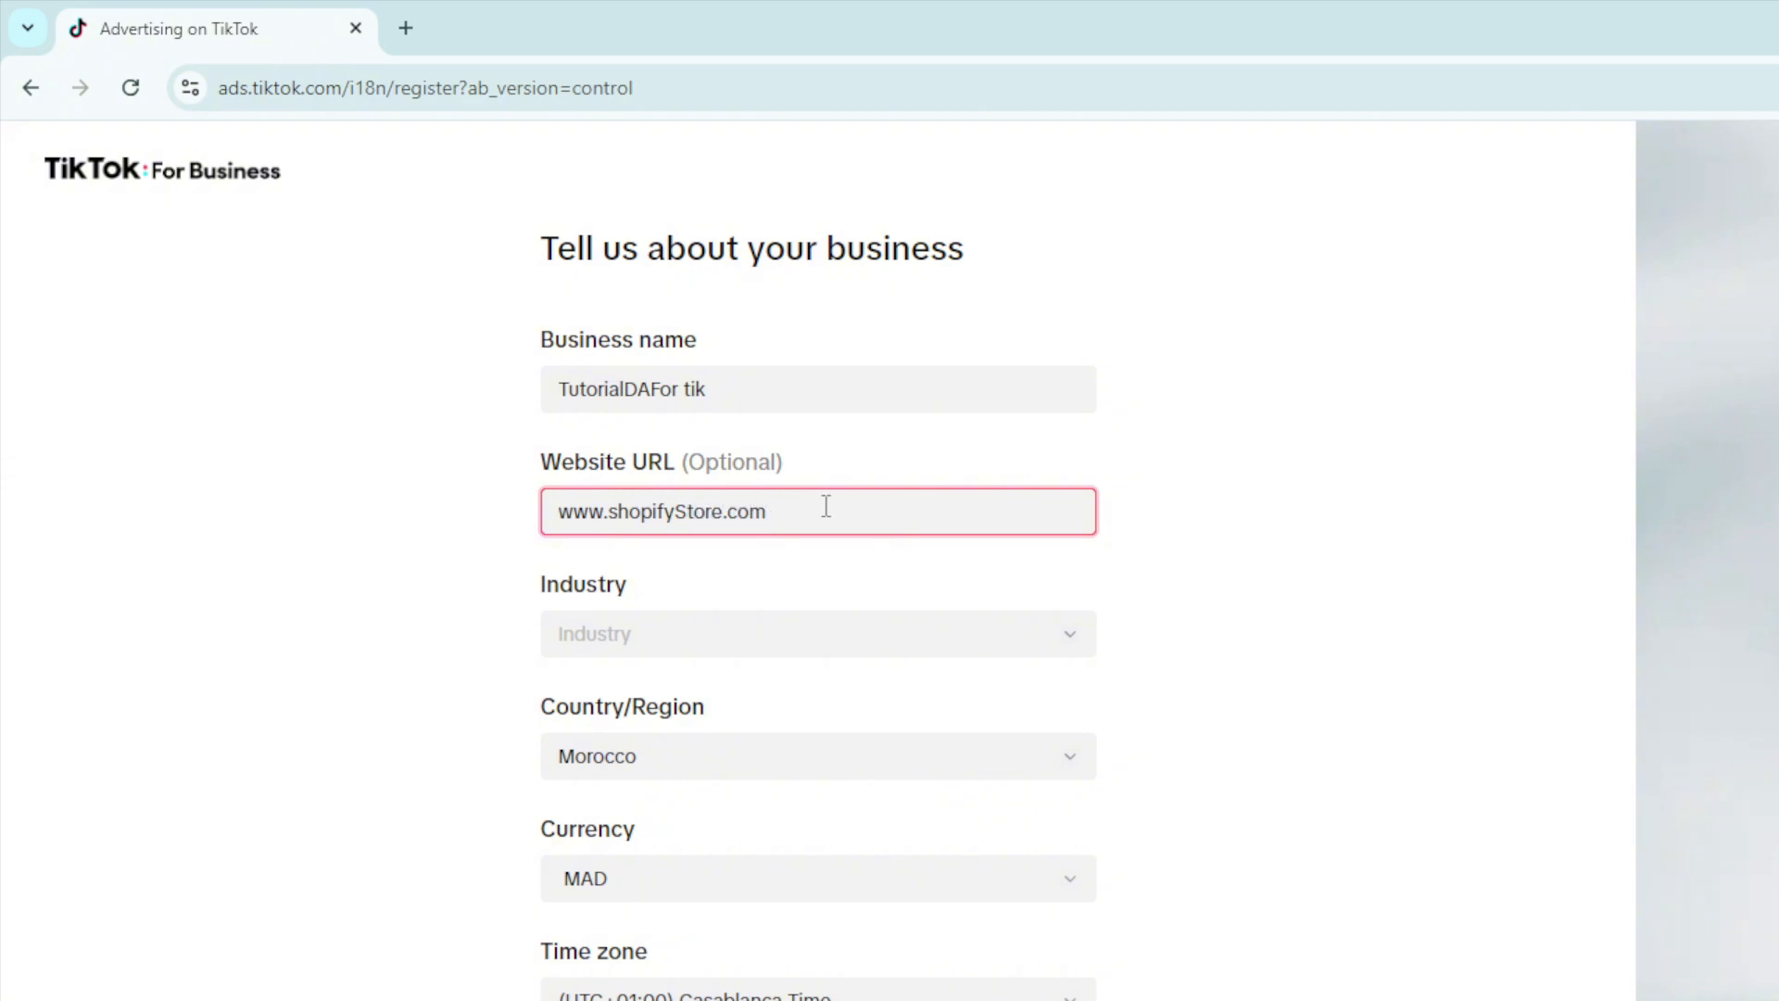
Step: Set the industry to E-commerce, Clothing & Shoes
click(731, 631)
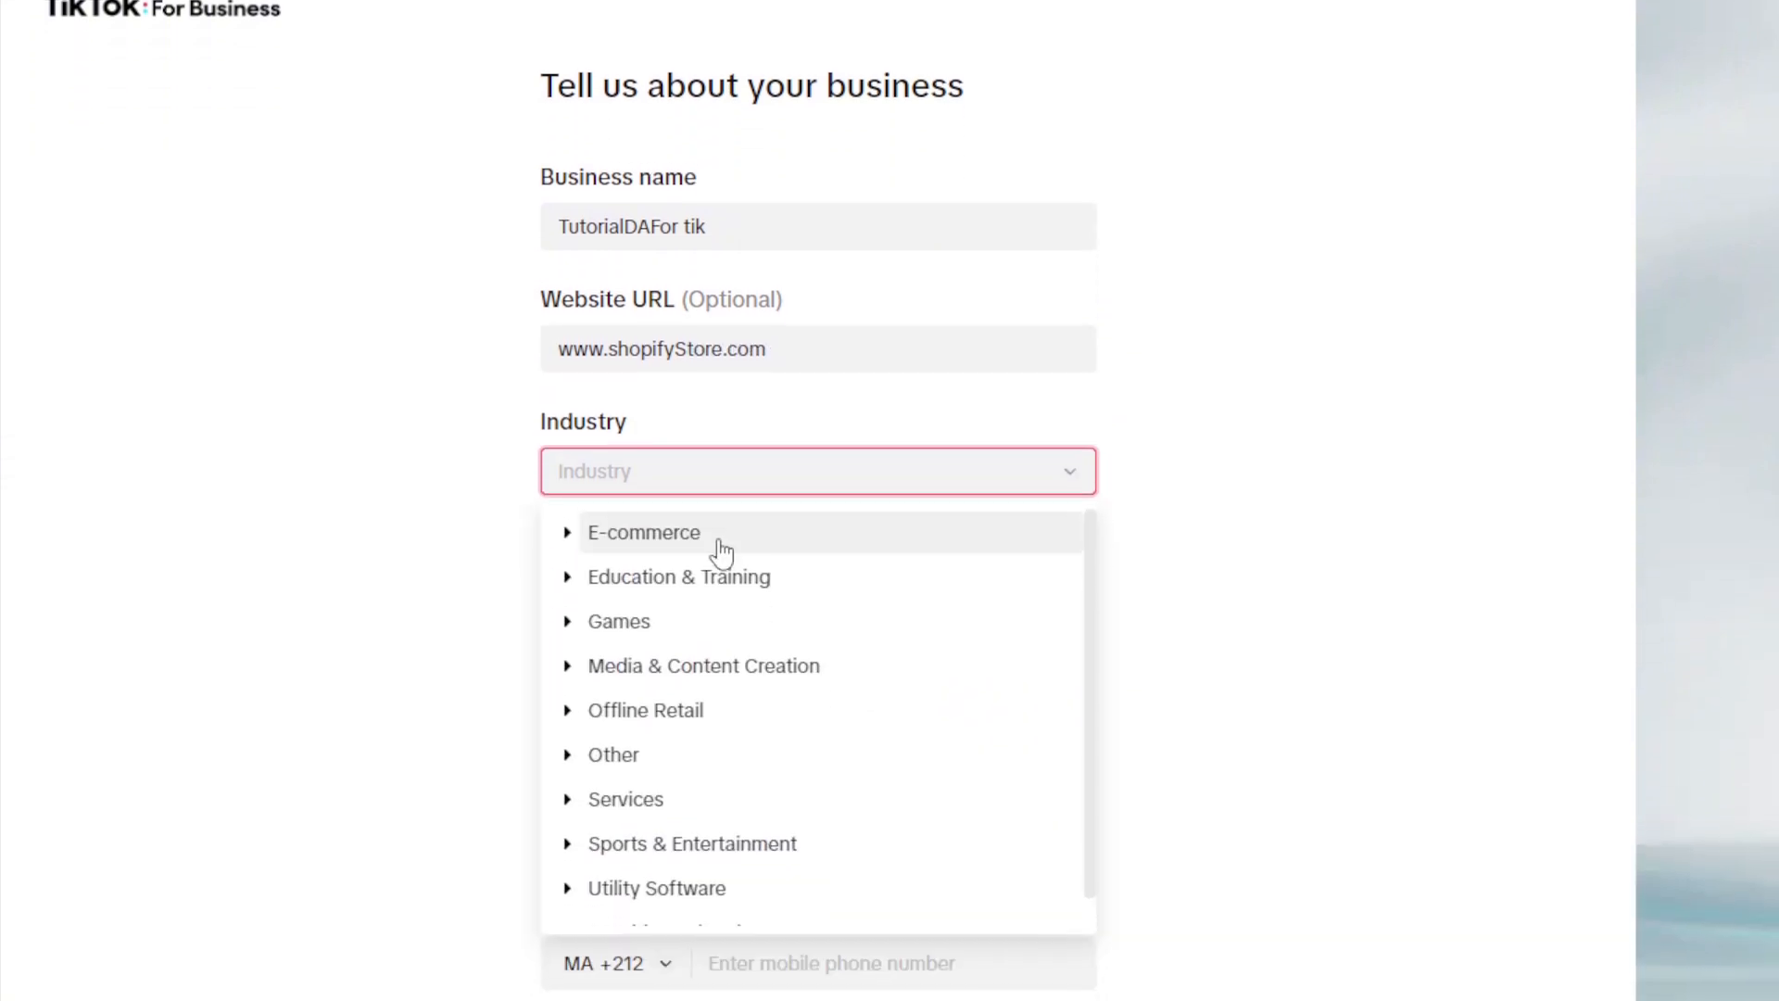
click(721, 706)
click(806, 638)
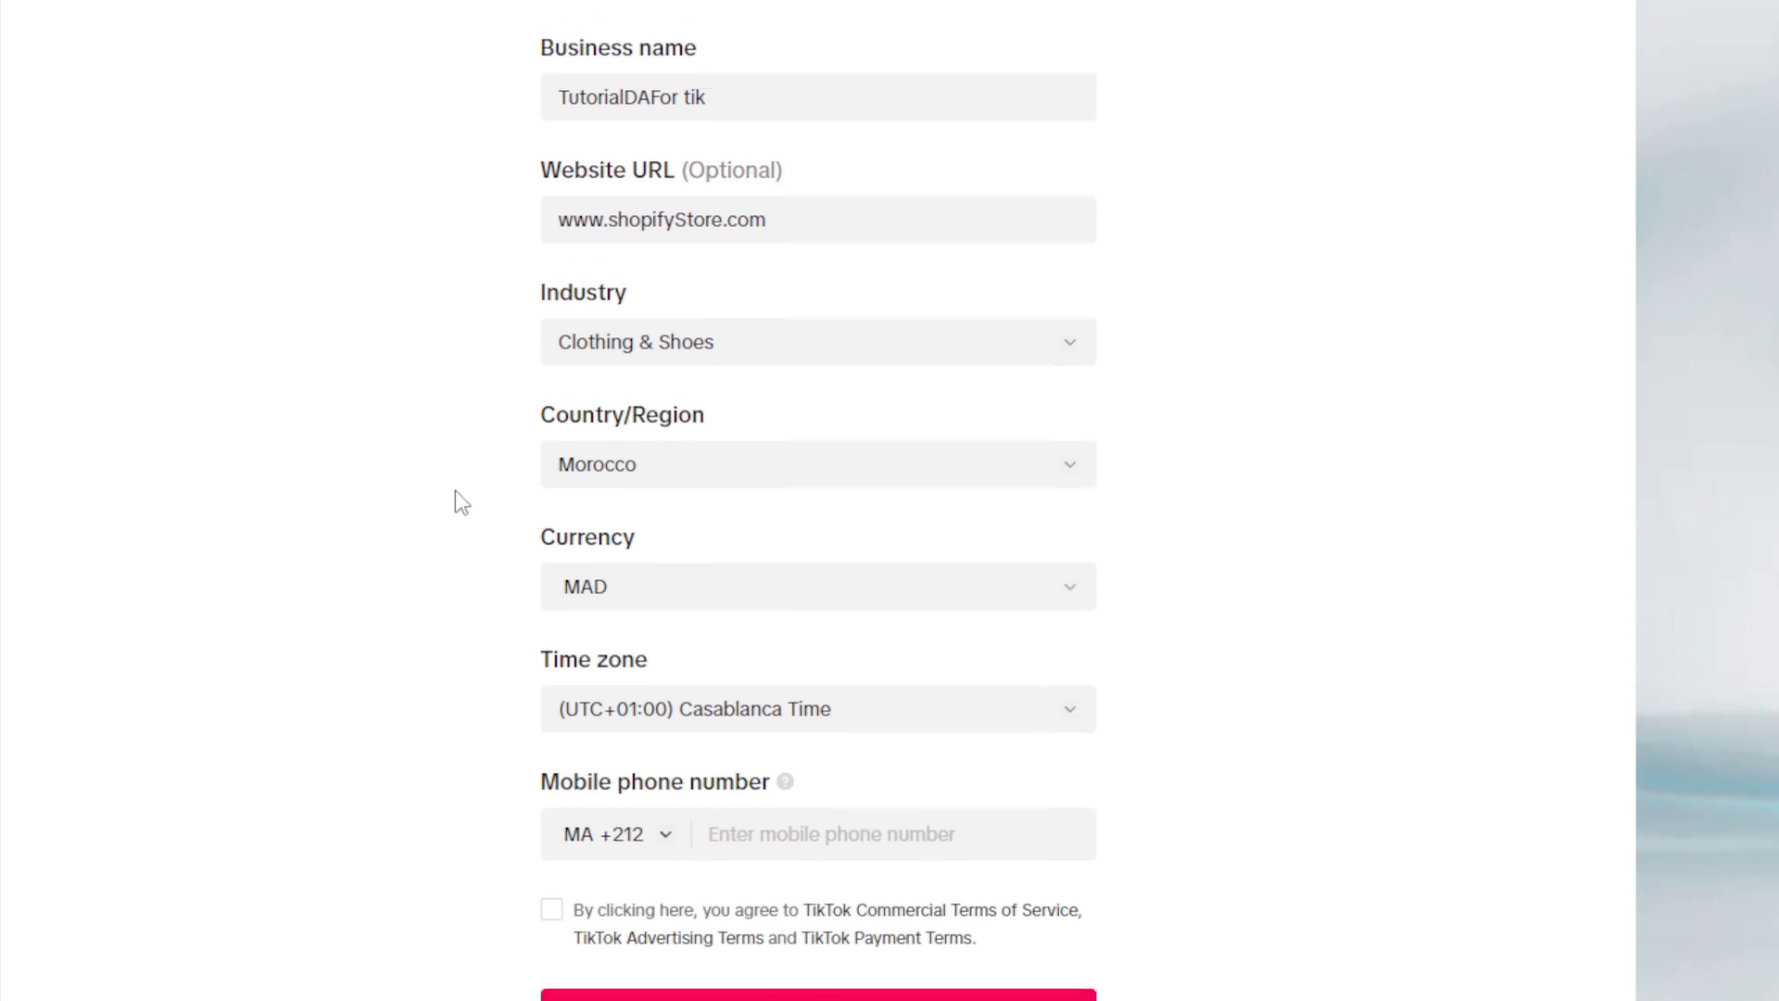
Step: Set the country/region to United Arab Emirates and submit the business details
click(646, 490)
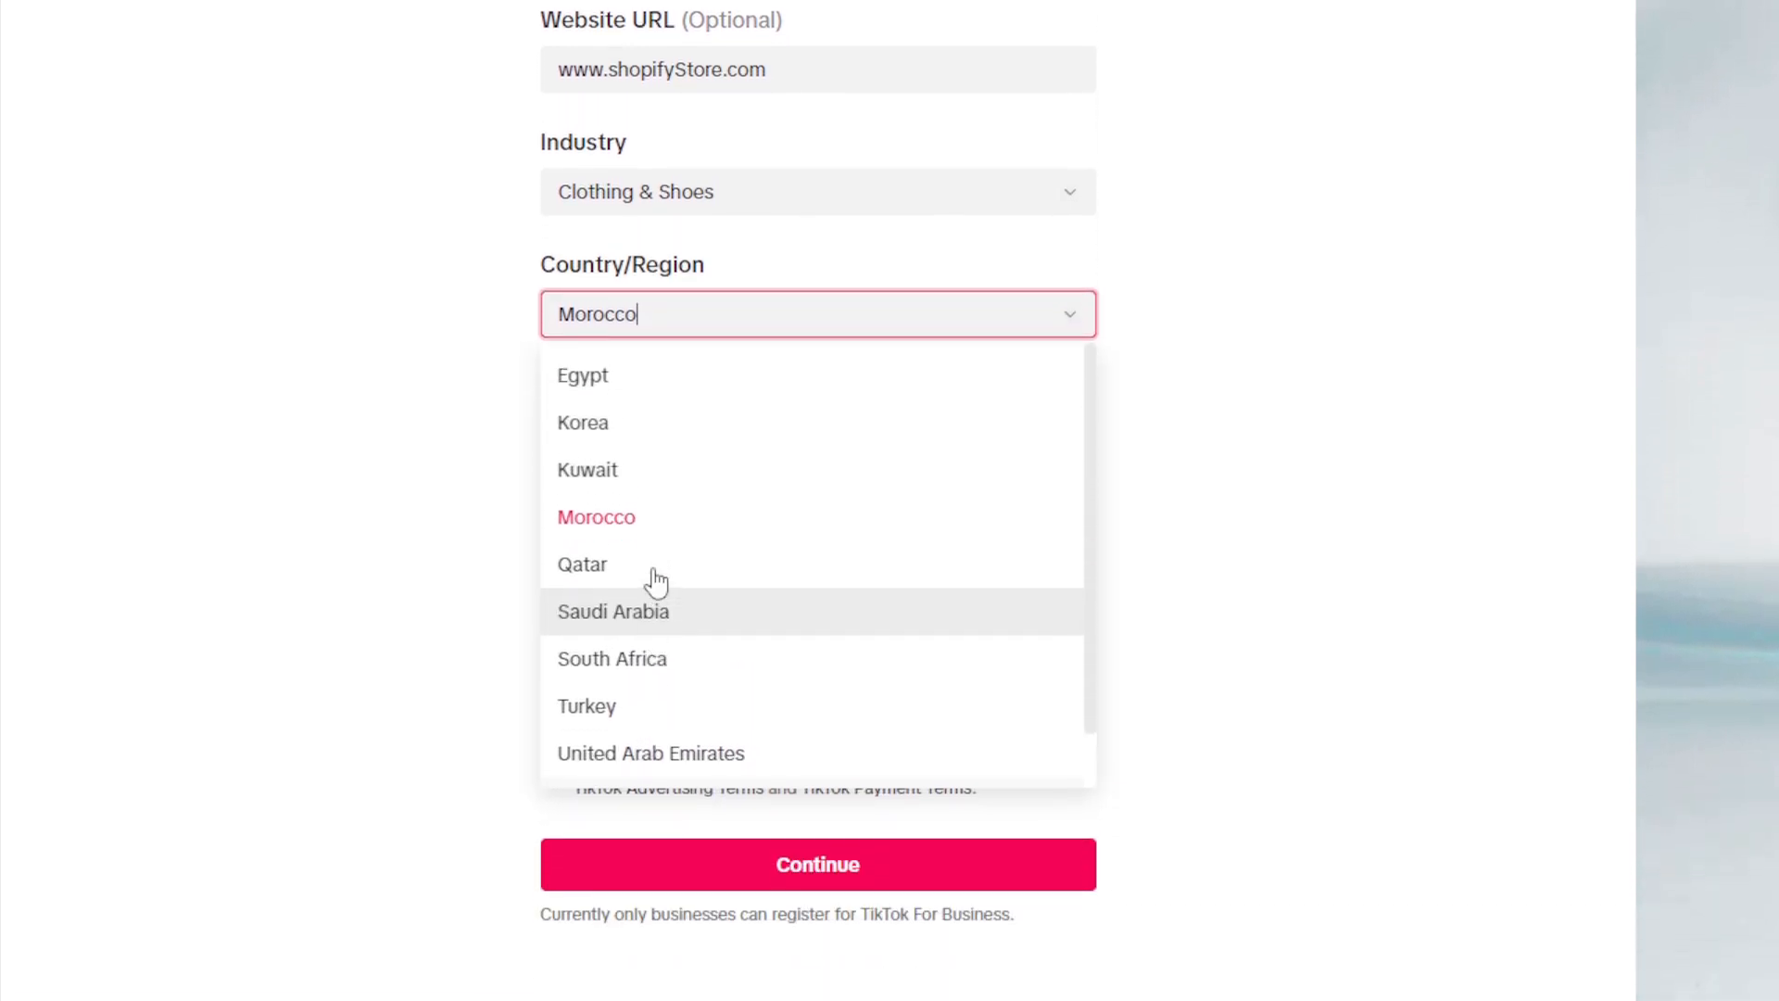
scroll(676, 648, down, 2)
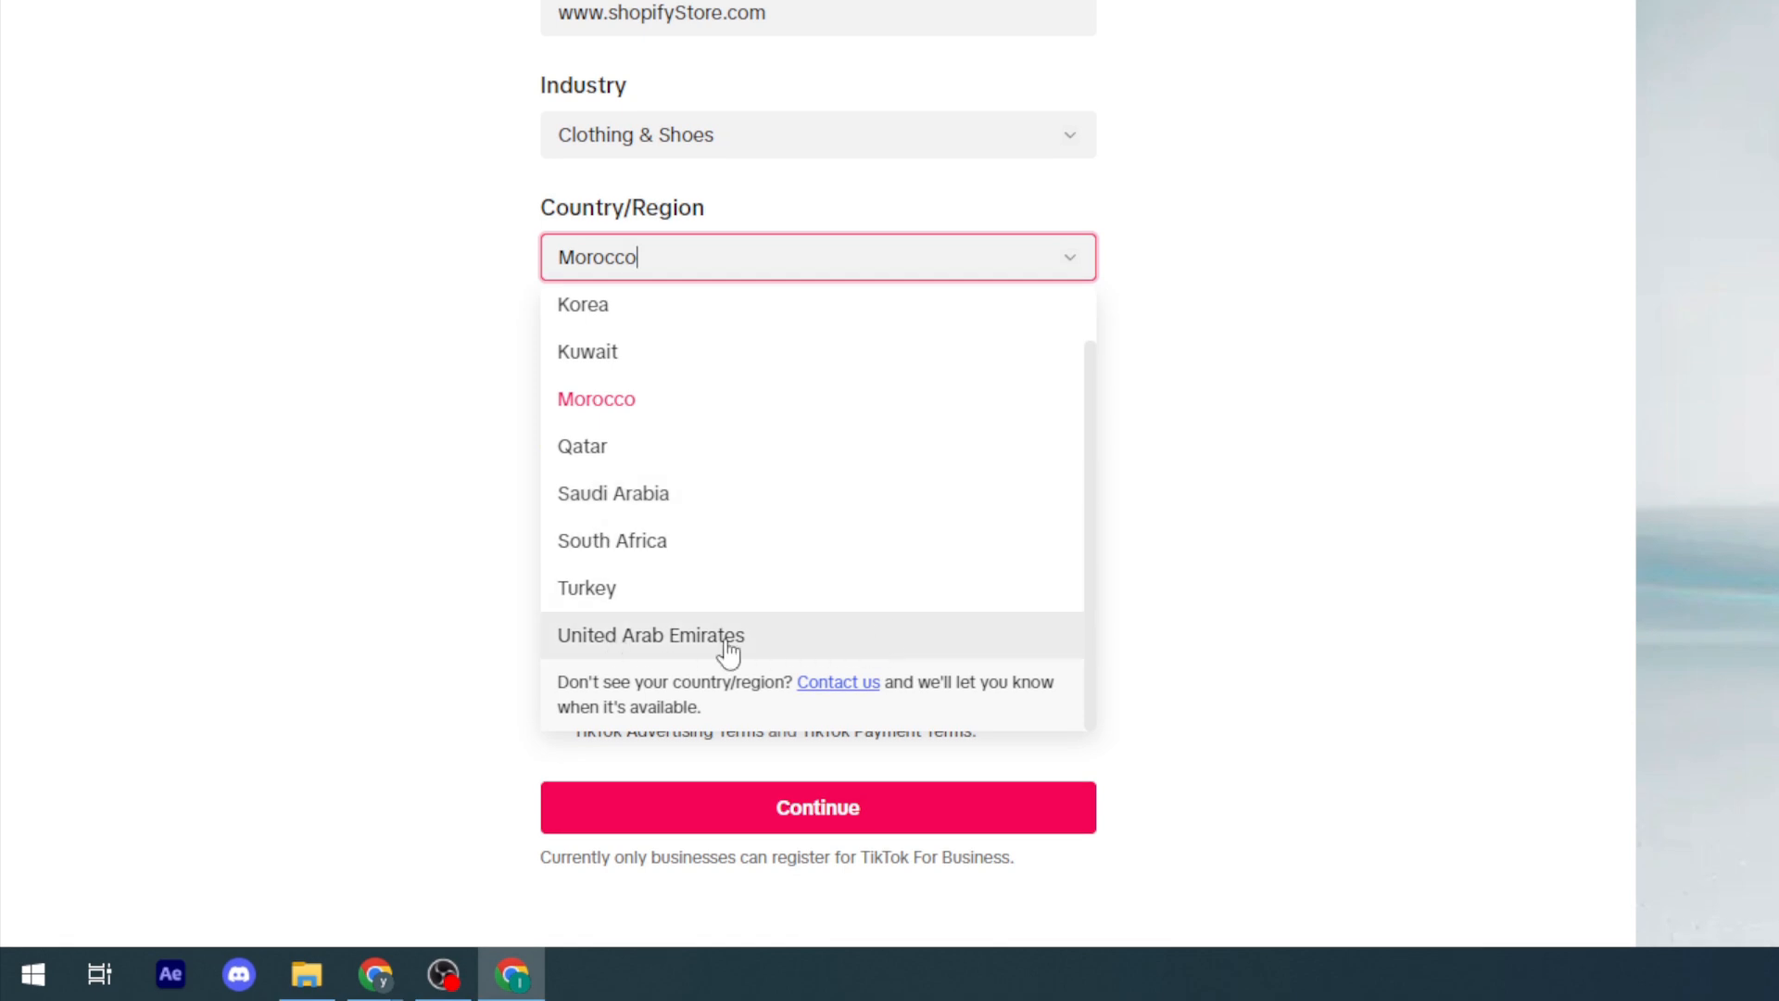
click(675, 649)
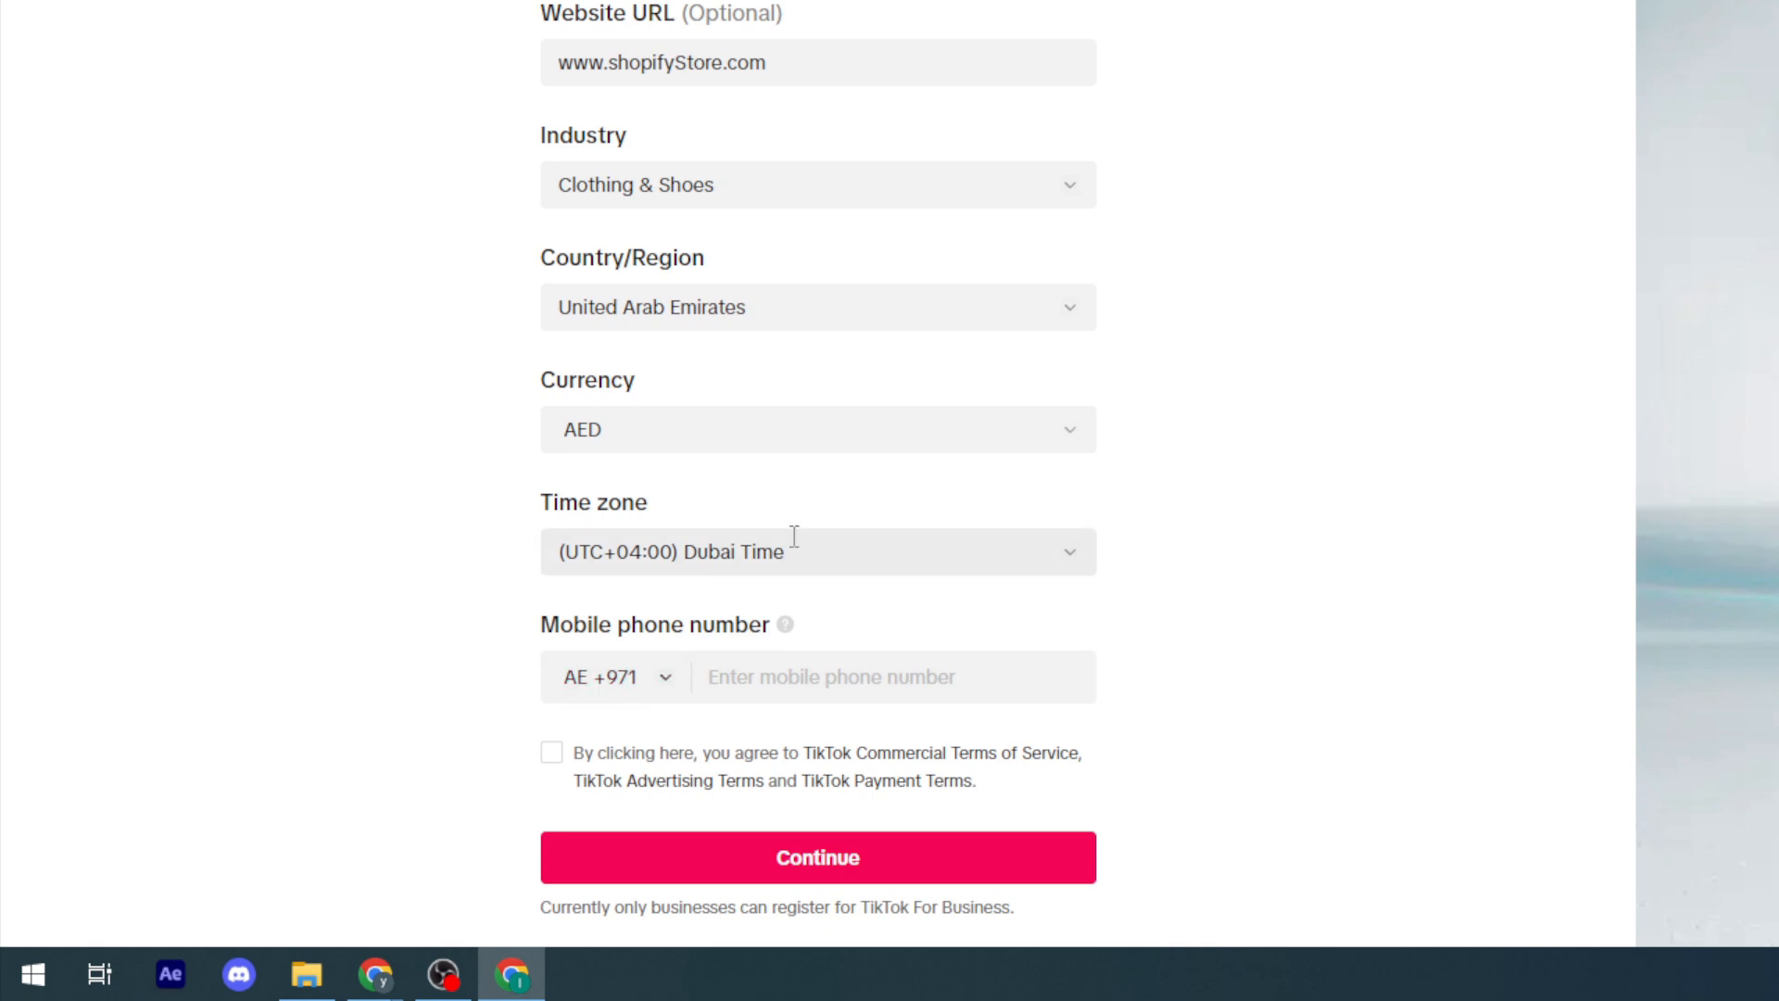
click(784, 881)
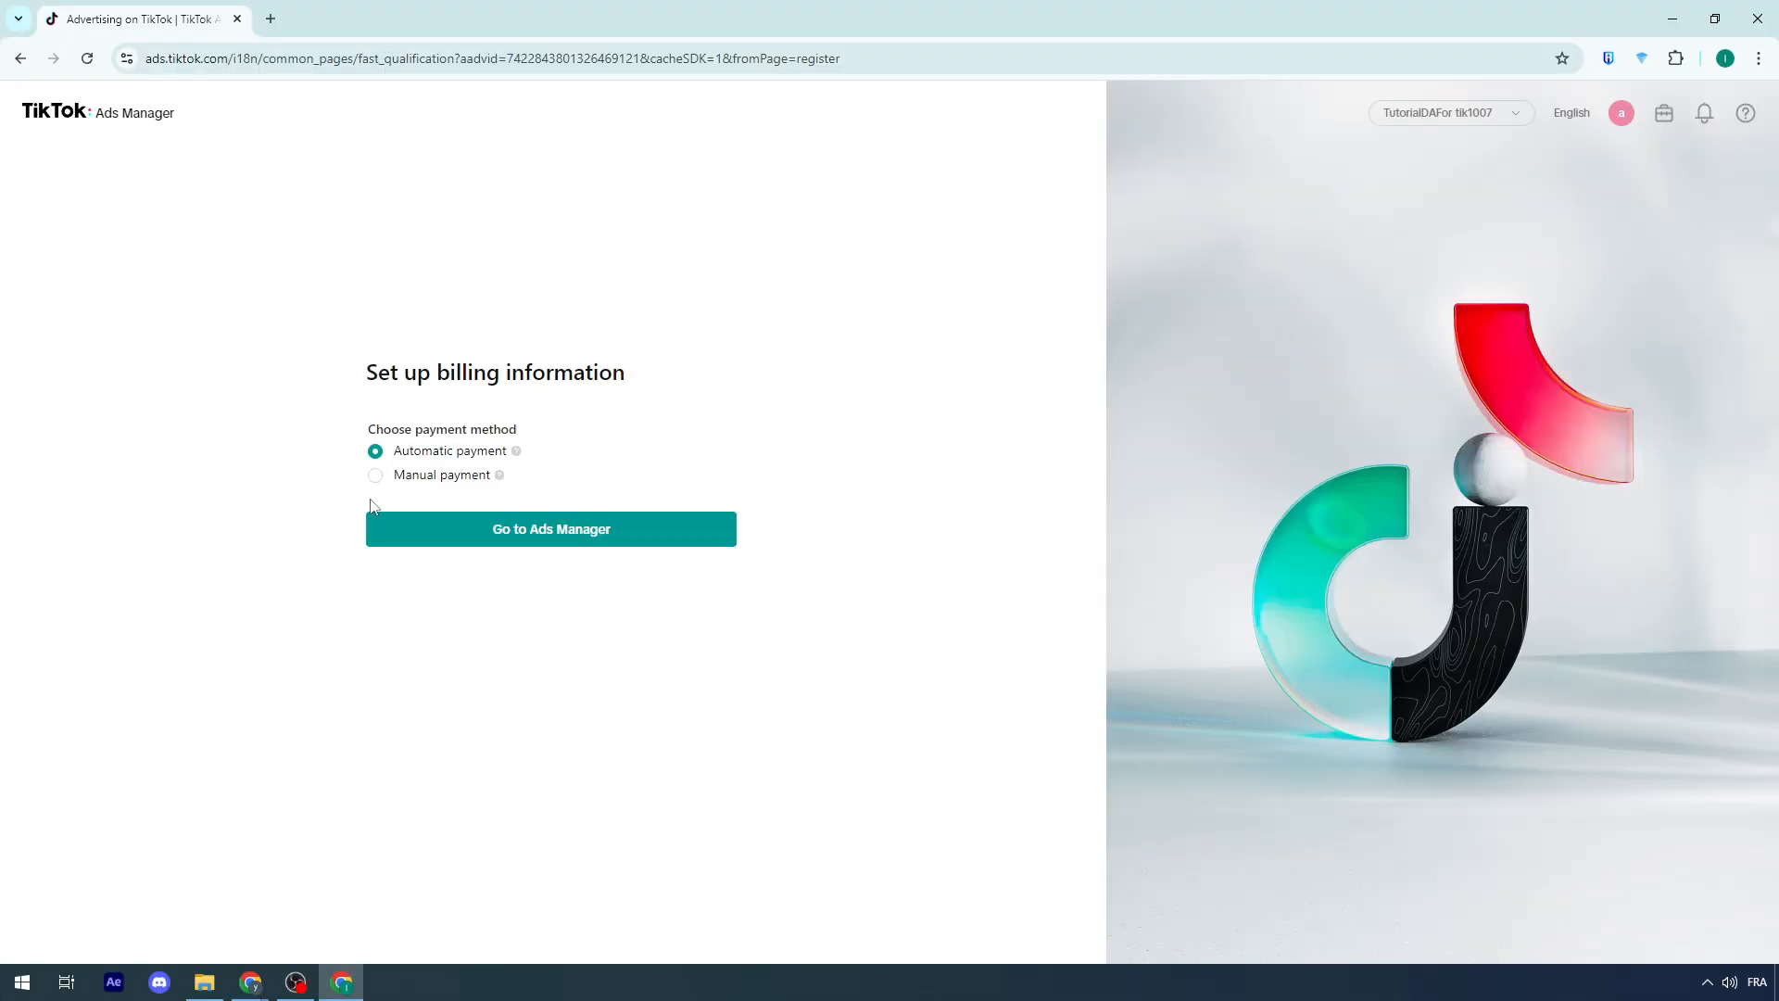
Step: Choose Manual payment as the billing method and go to Ads Manager
click(462, 484)
click(621, 521)
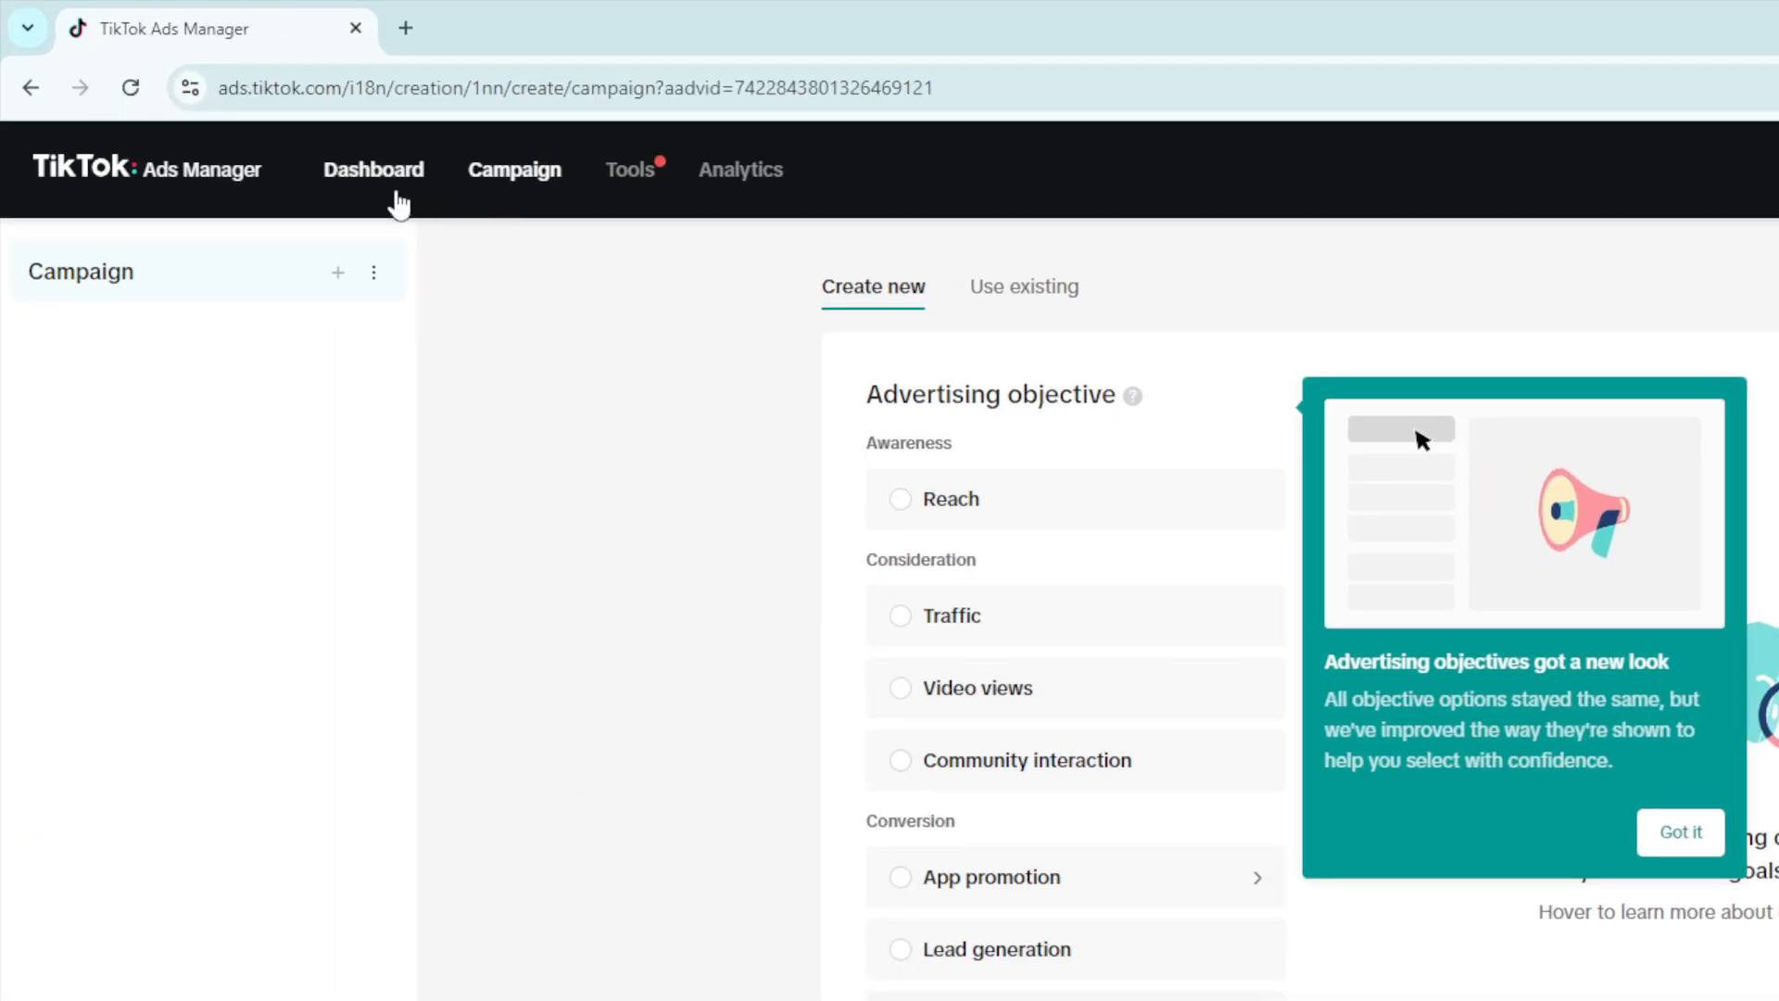
Step: Open the Ads Manager dashboard and look over the getting-started tasks
click(266, 132)
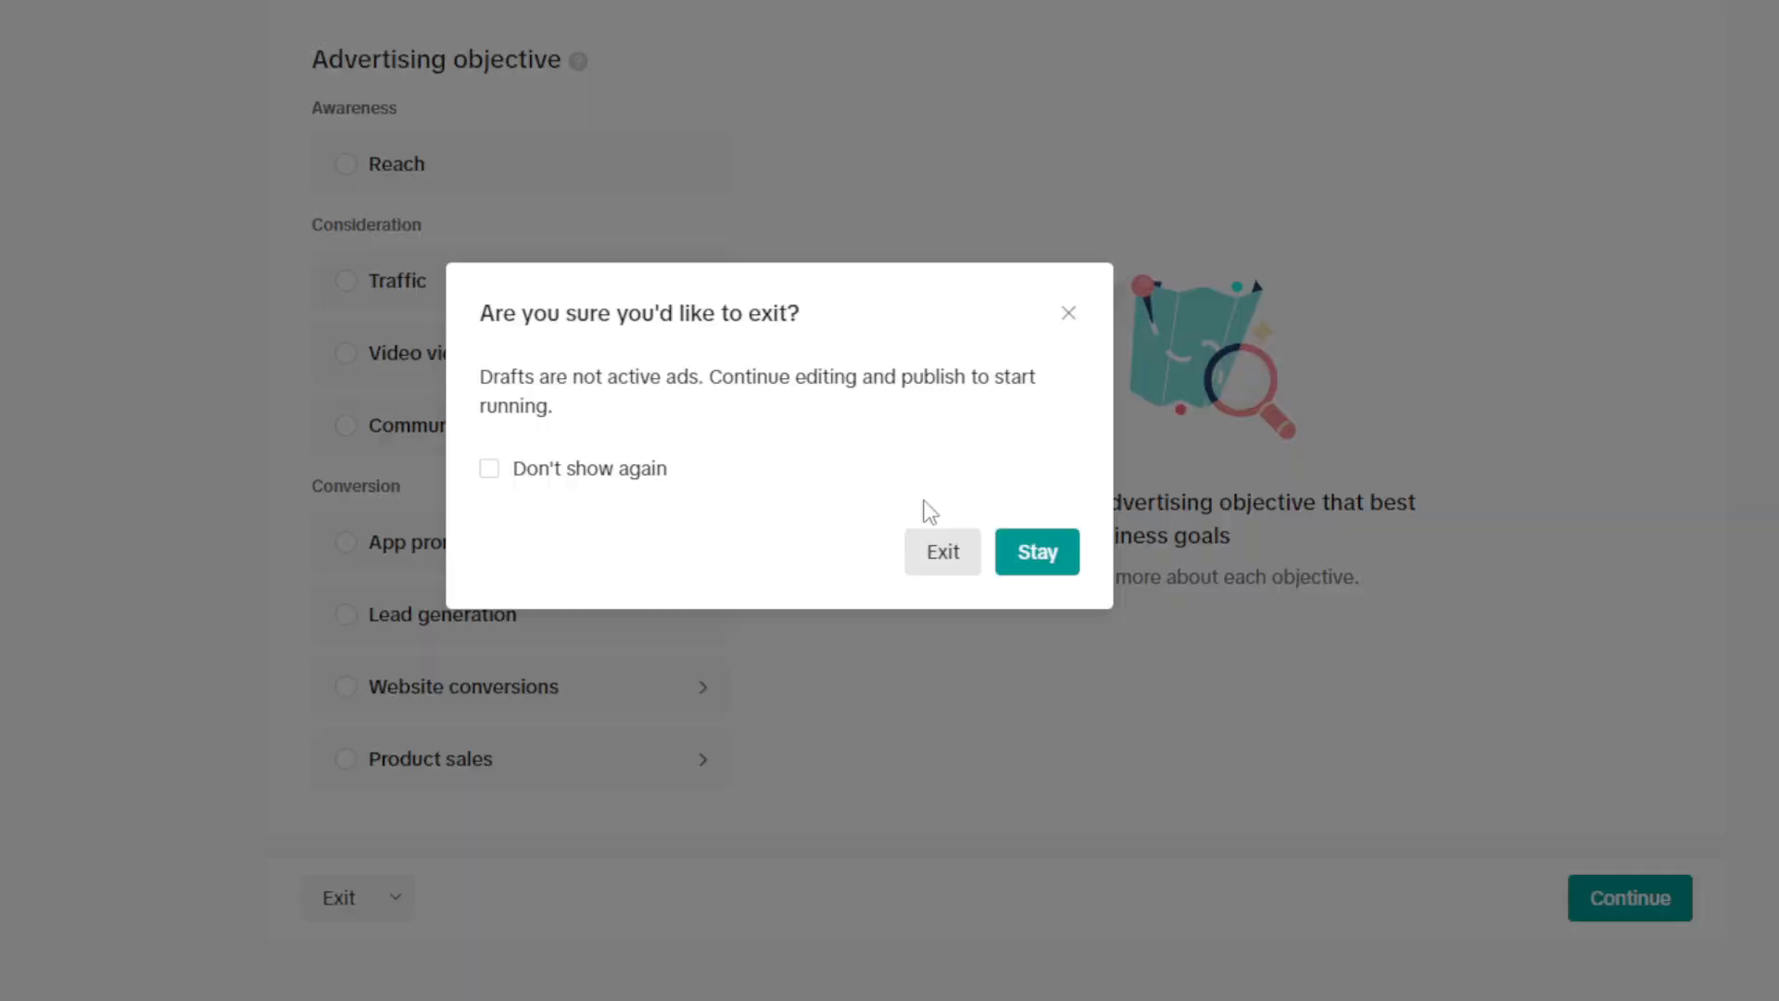
click(1450, 872)
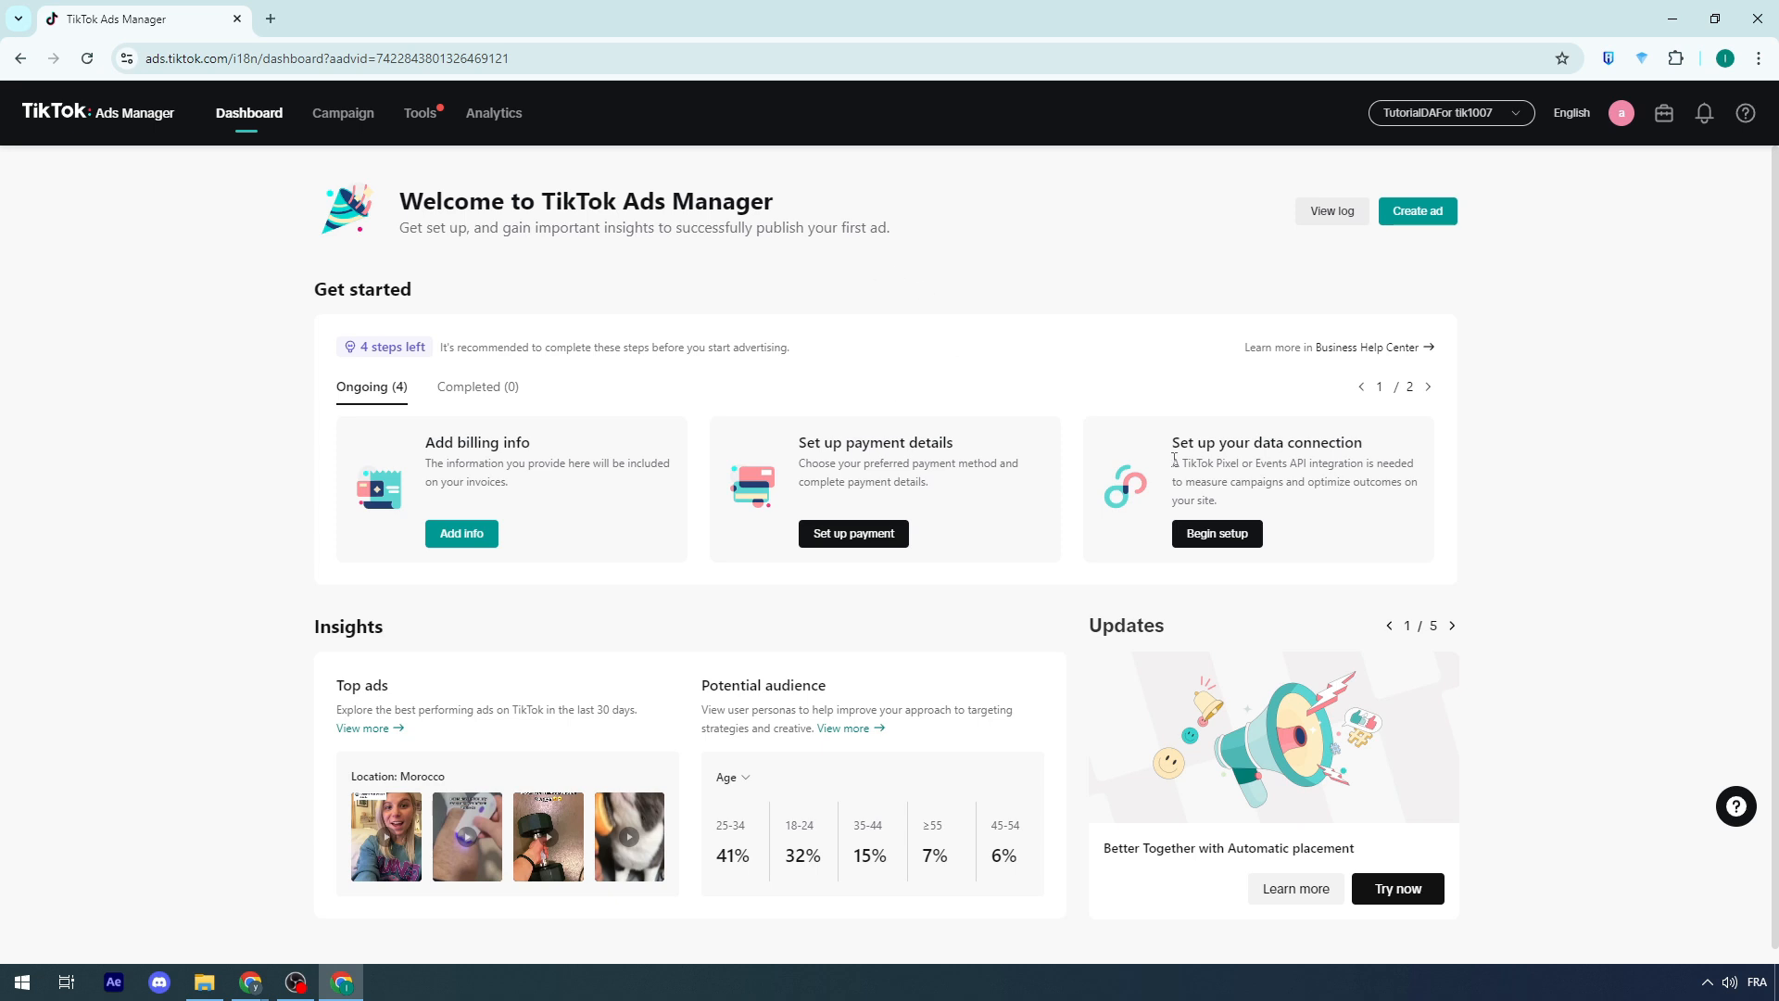
drag(1063, 437, 938, 455)
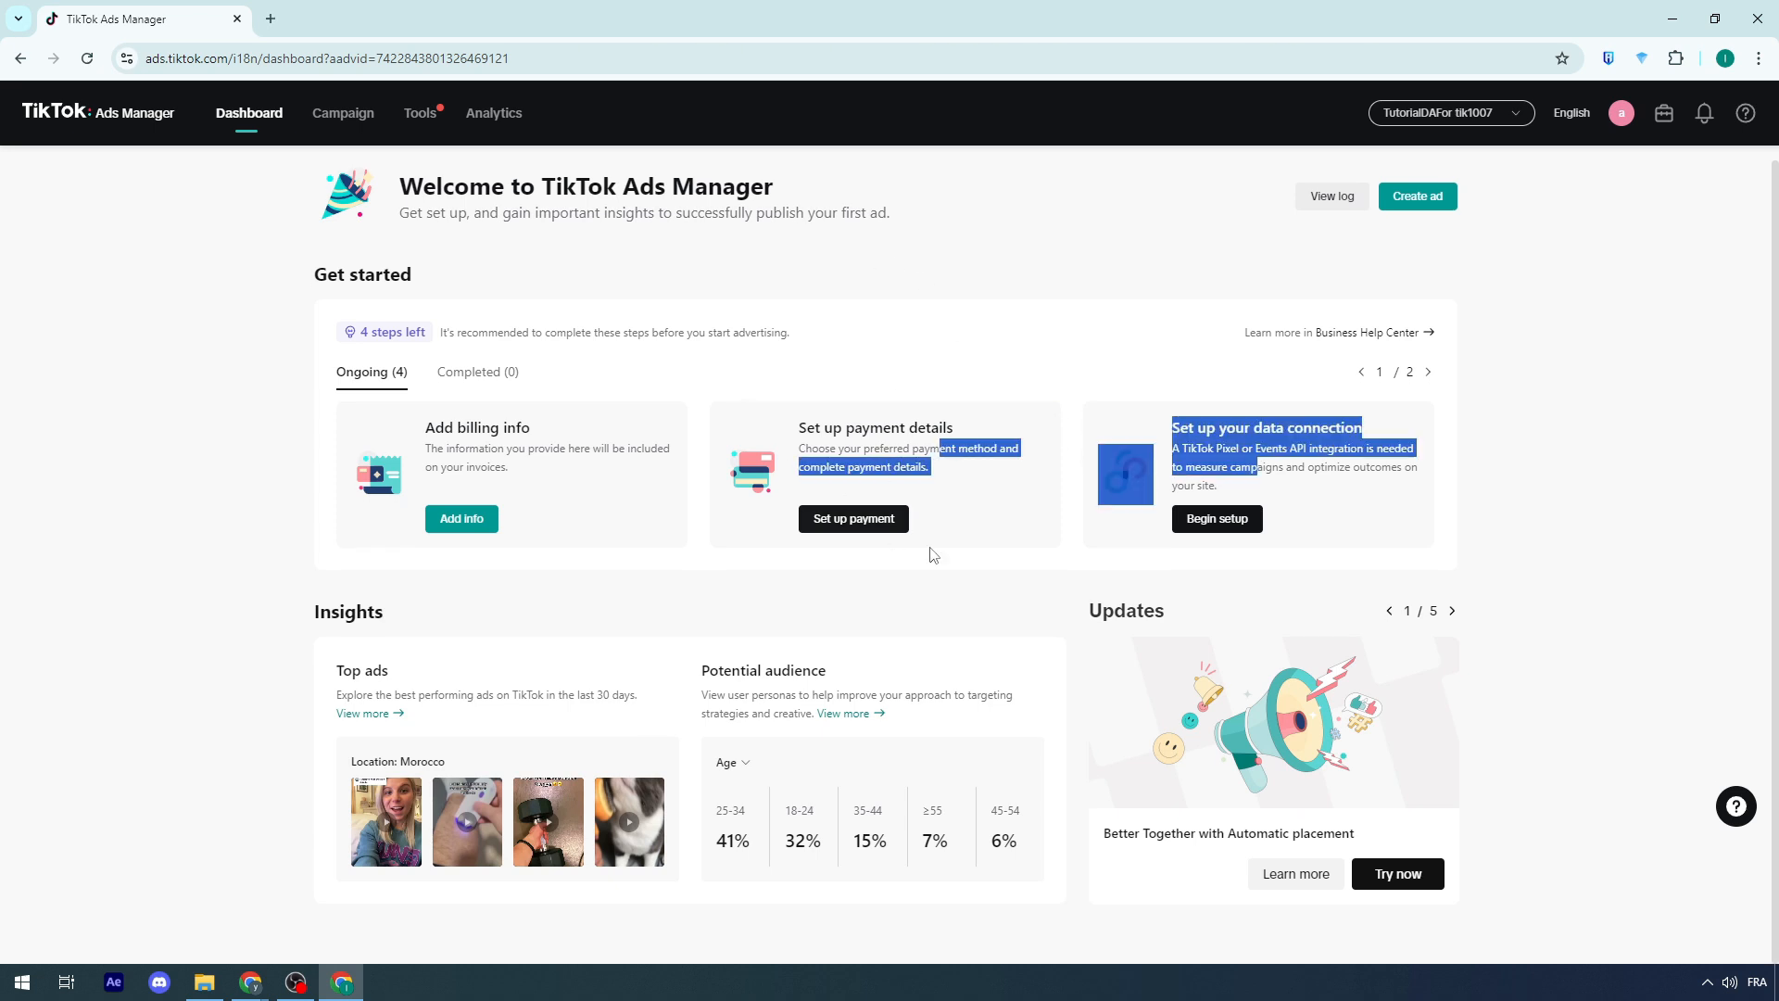
click(971, 571)
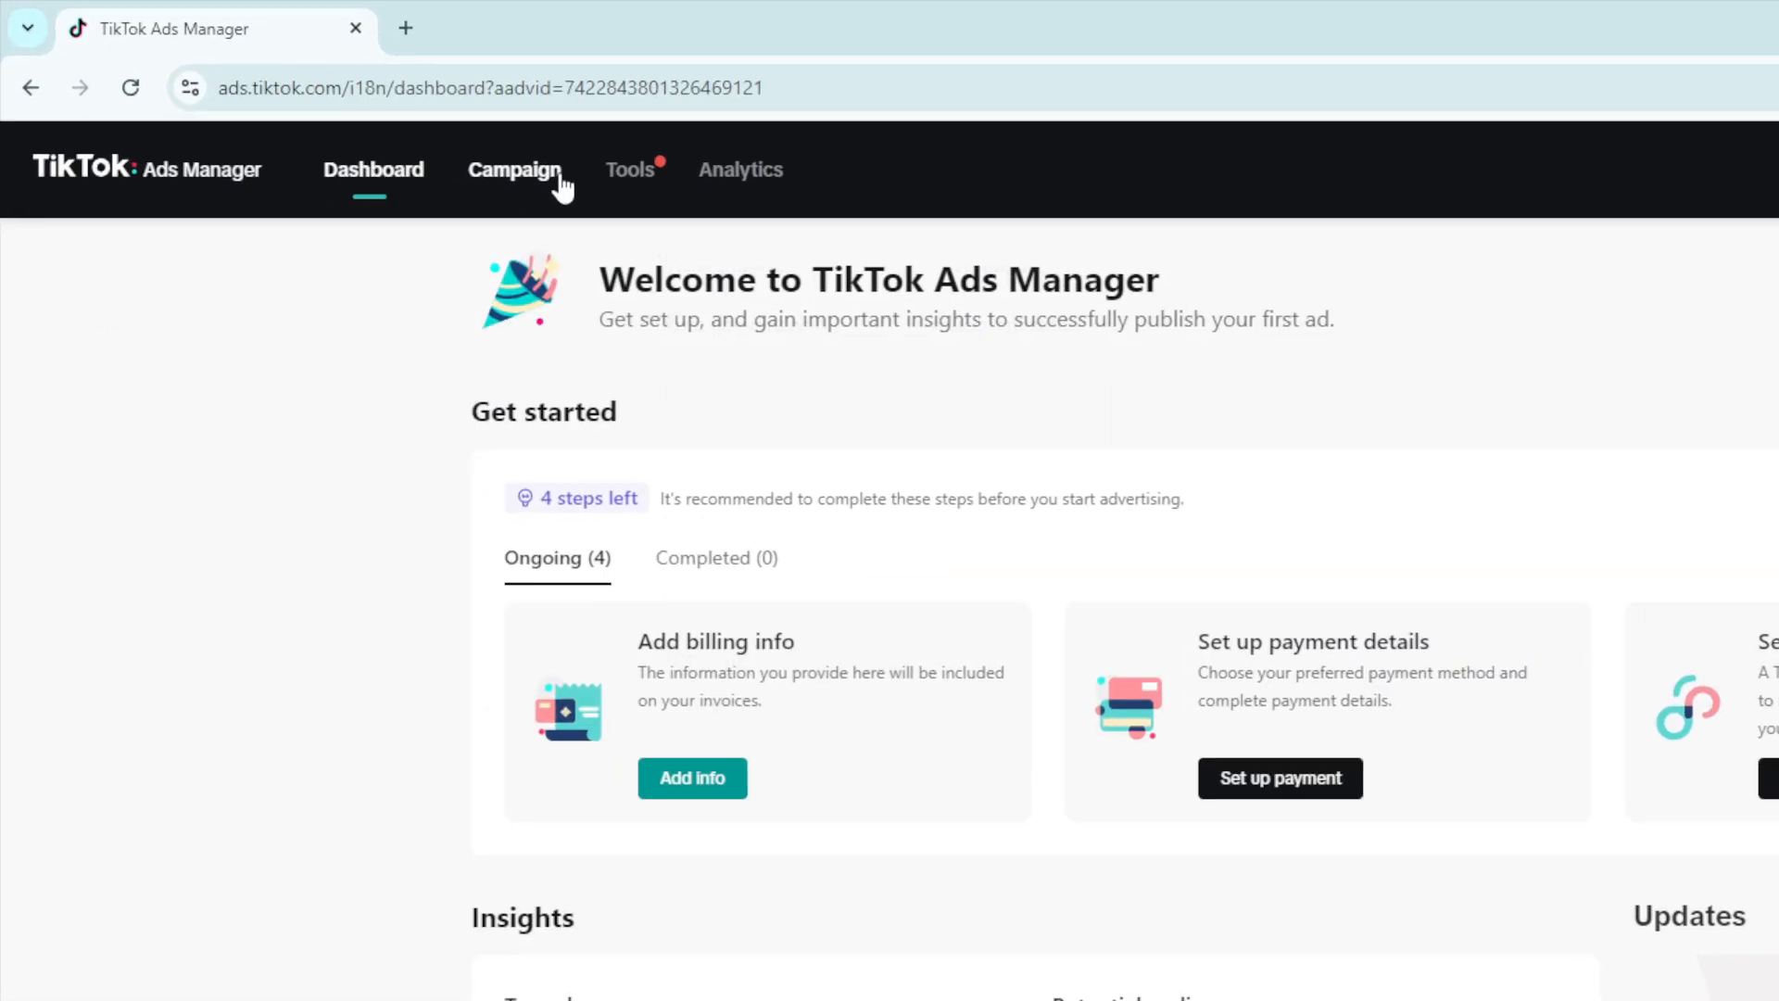
Step: Create a new campaign with the Product sales objective and Catalog product source
click(561, 181)
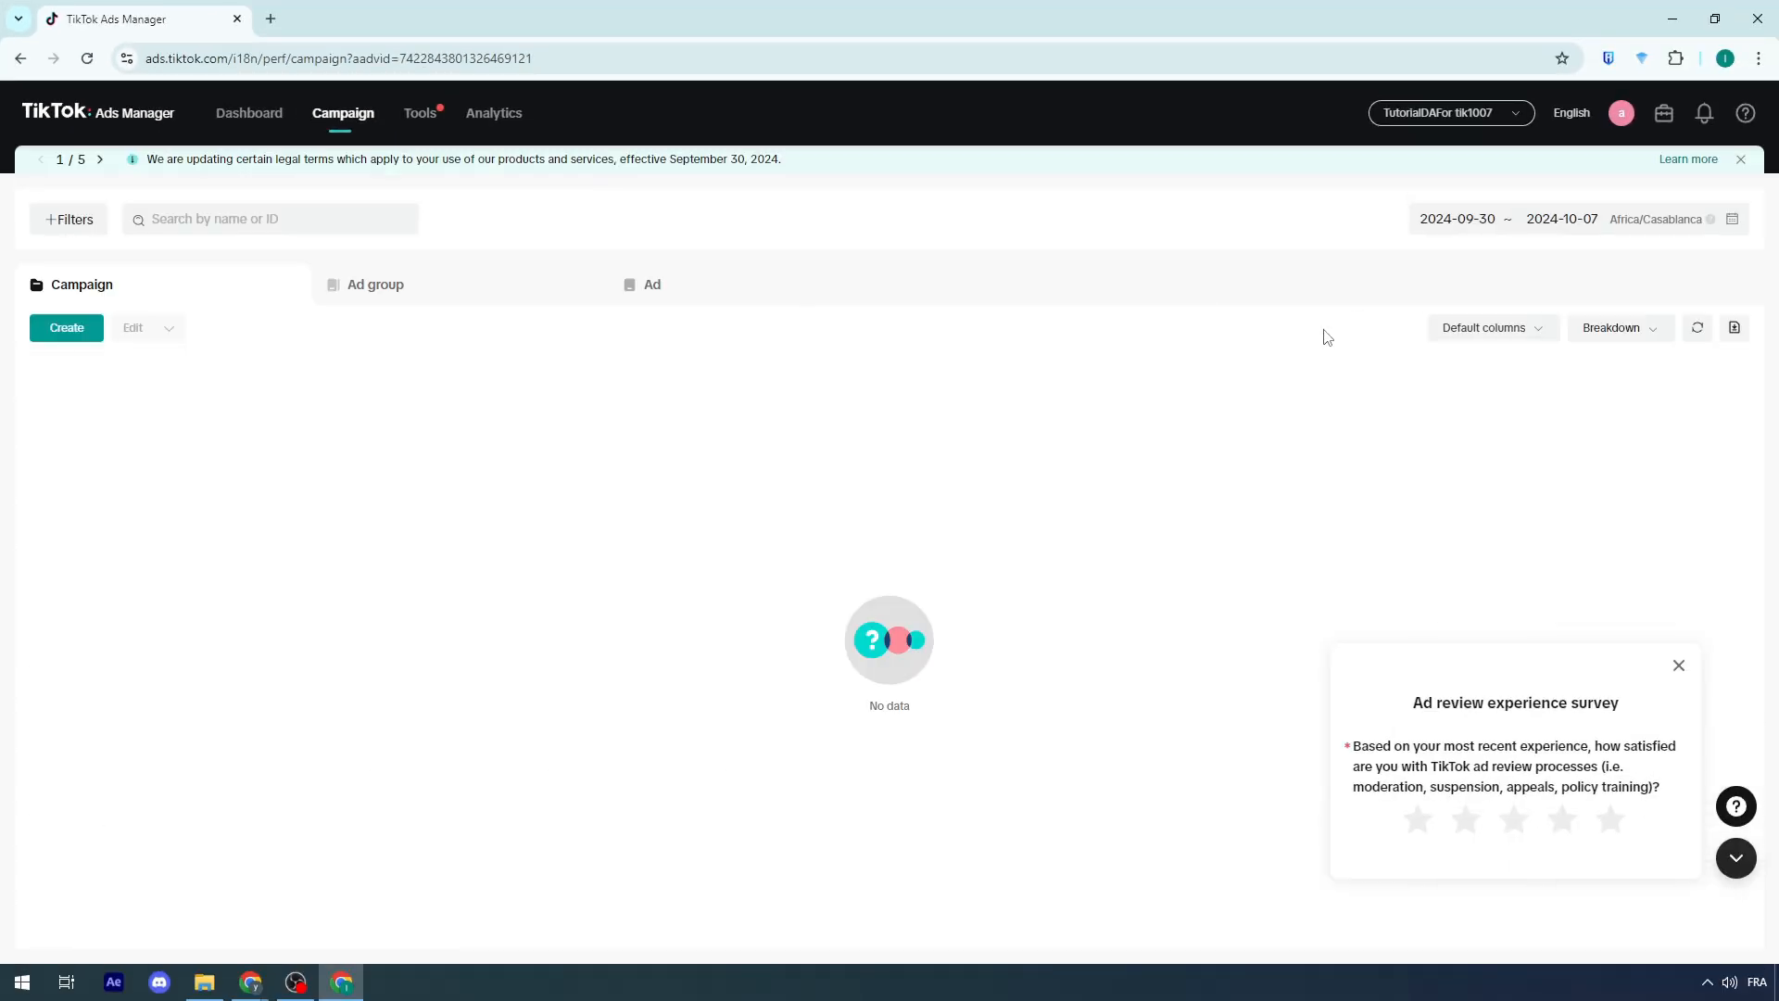
click(69, 332)
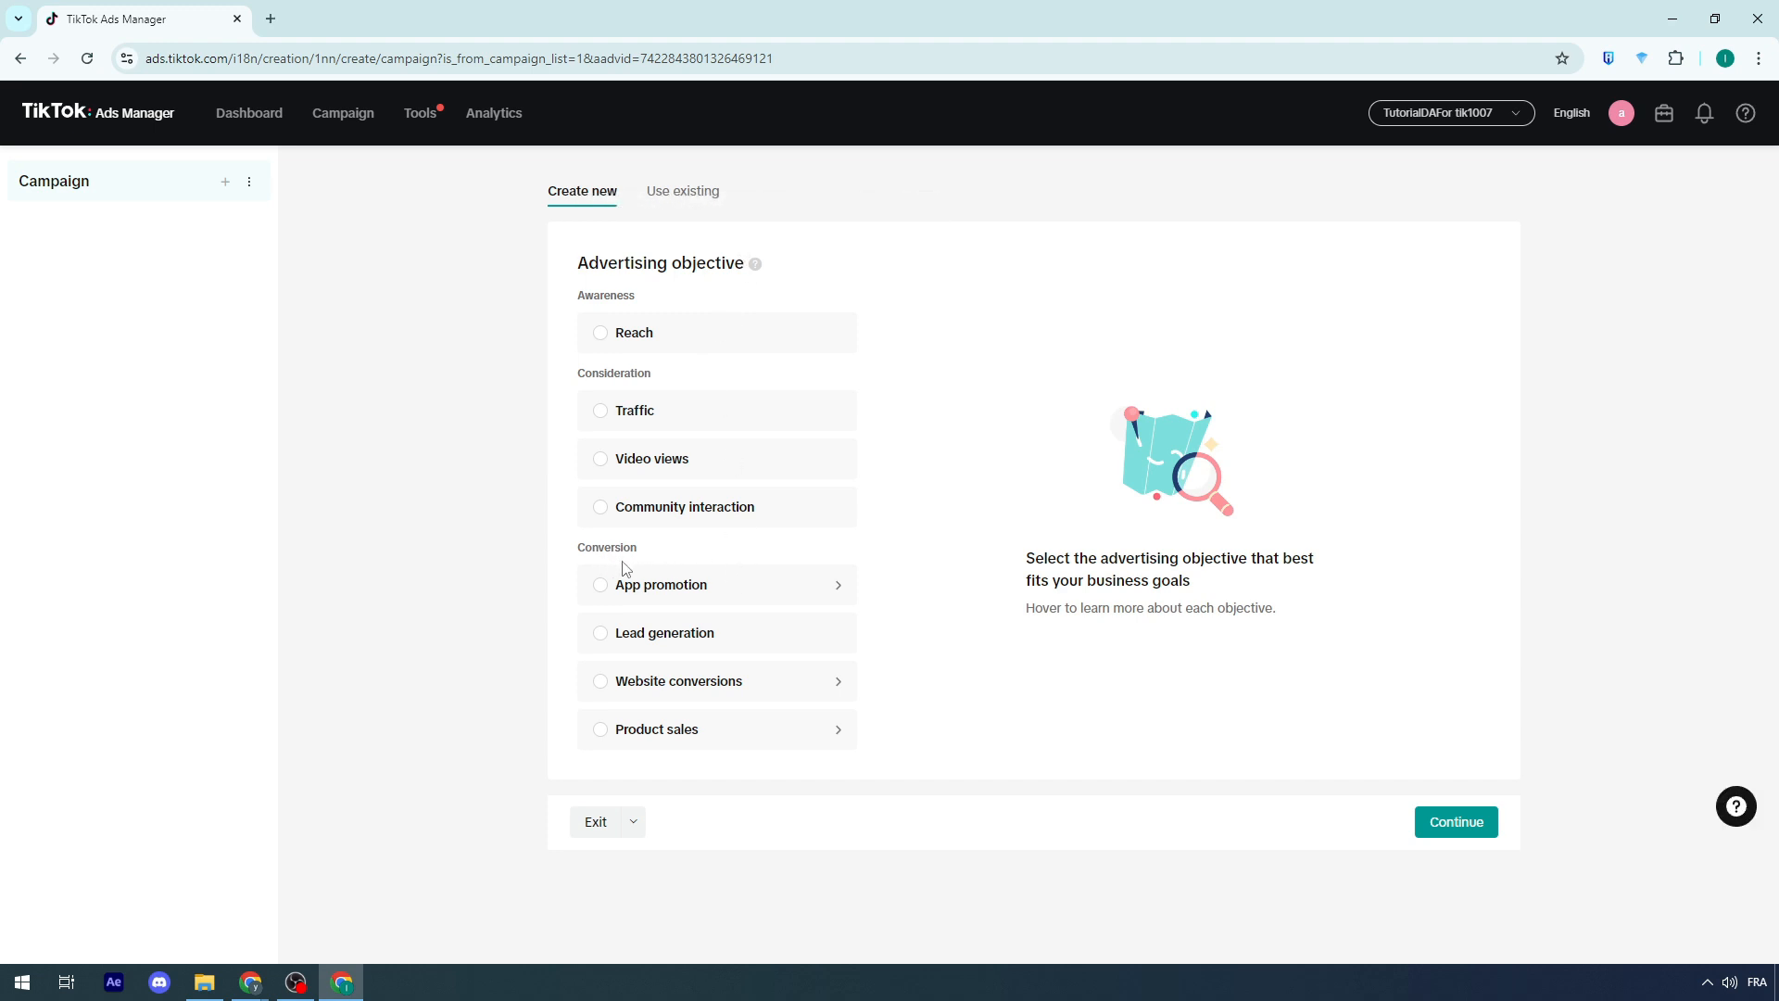
click(611, 738)
click(1056, 461)
scroll(1066, 509, down, 3)
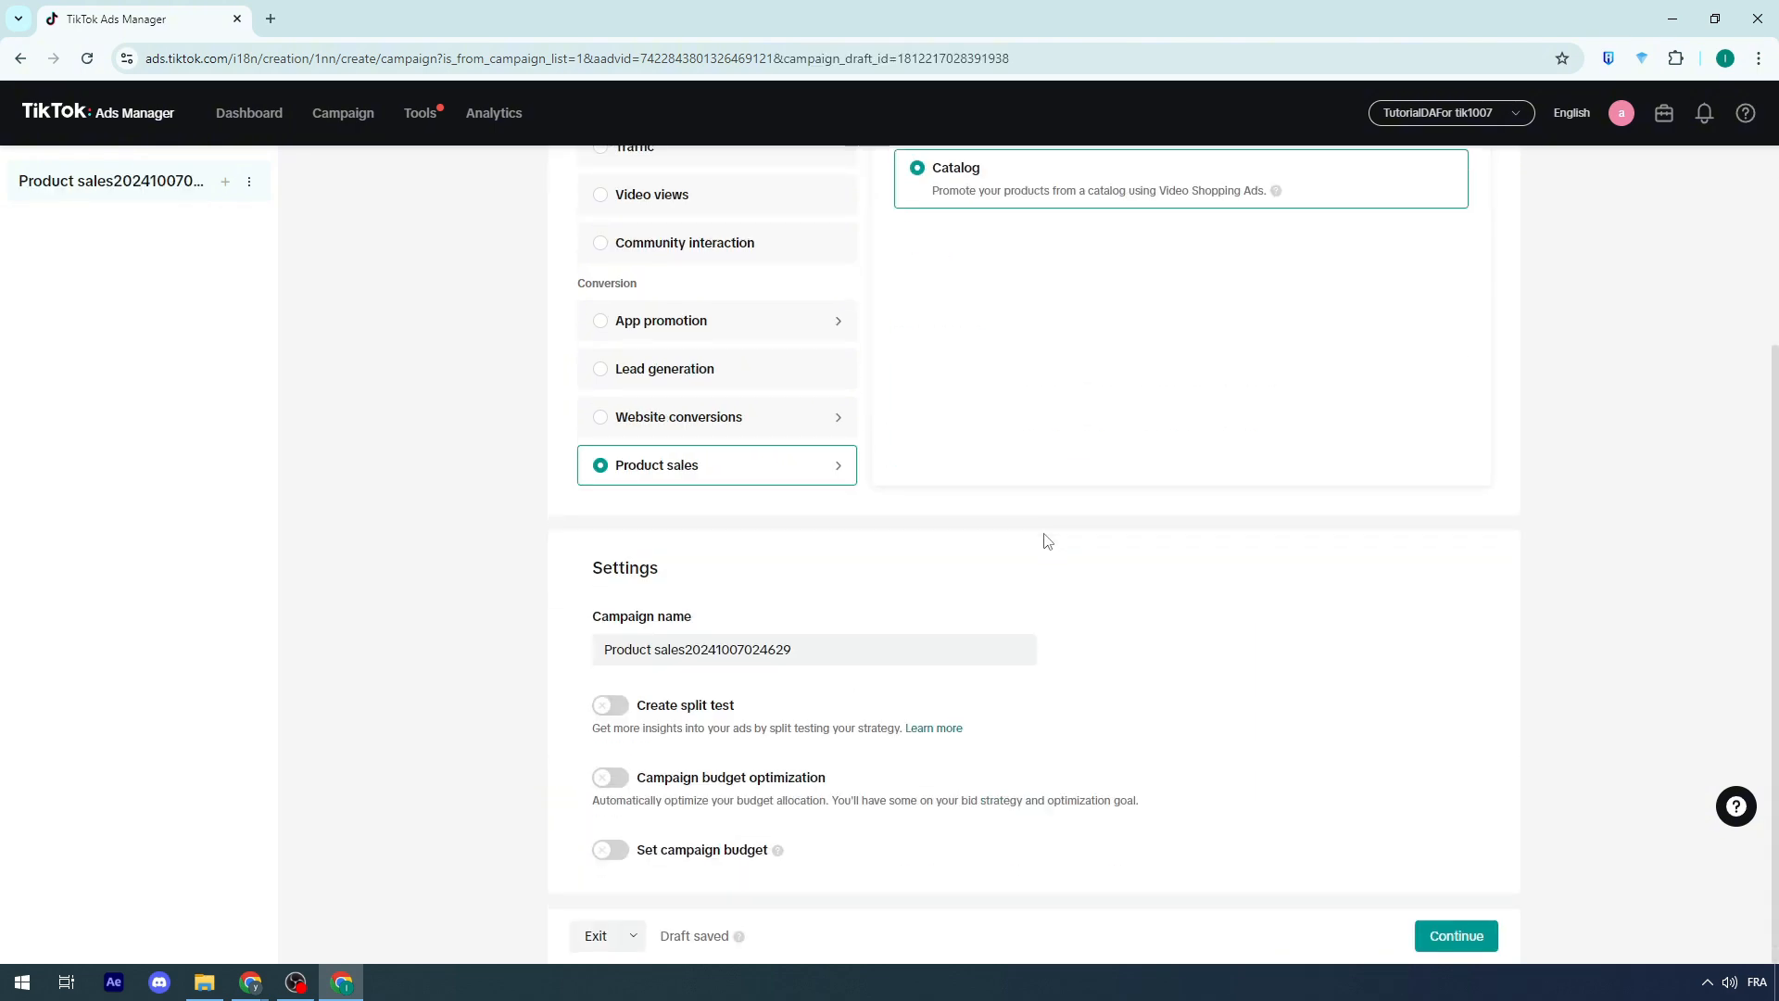
scroll(611, 681, up, 3)
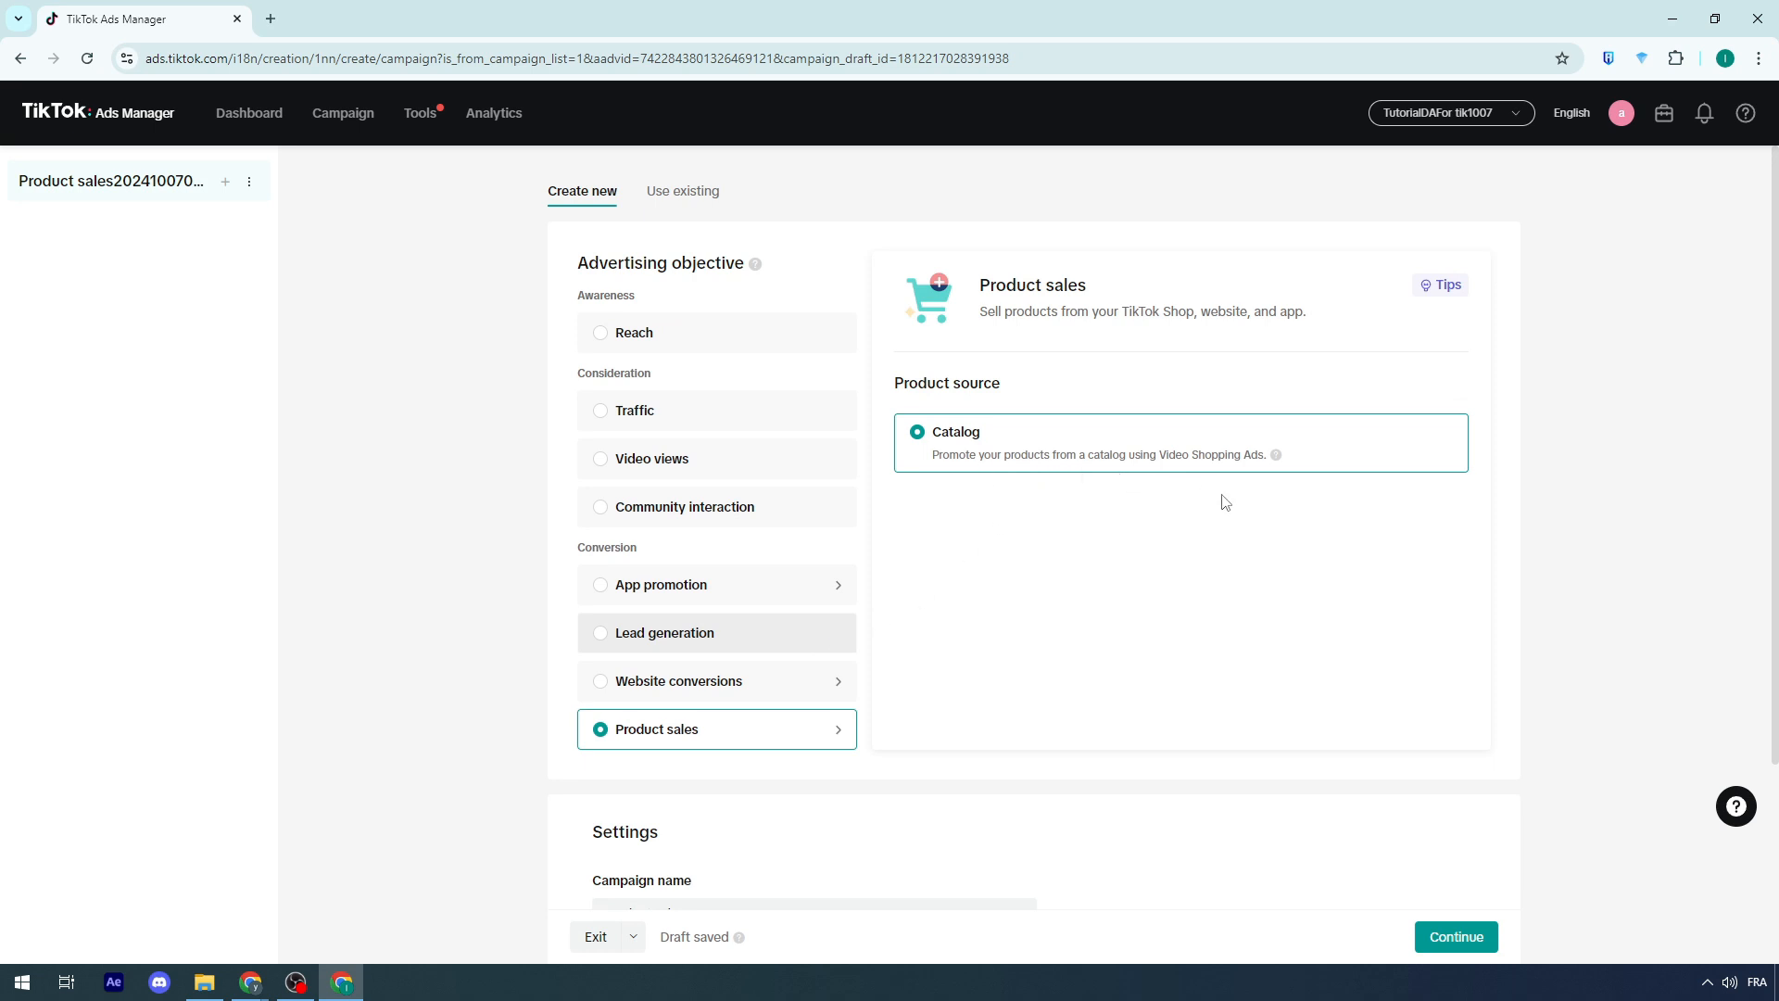
scroll(1214, 503, down, 3)
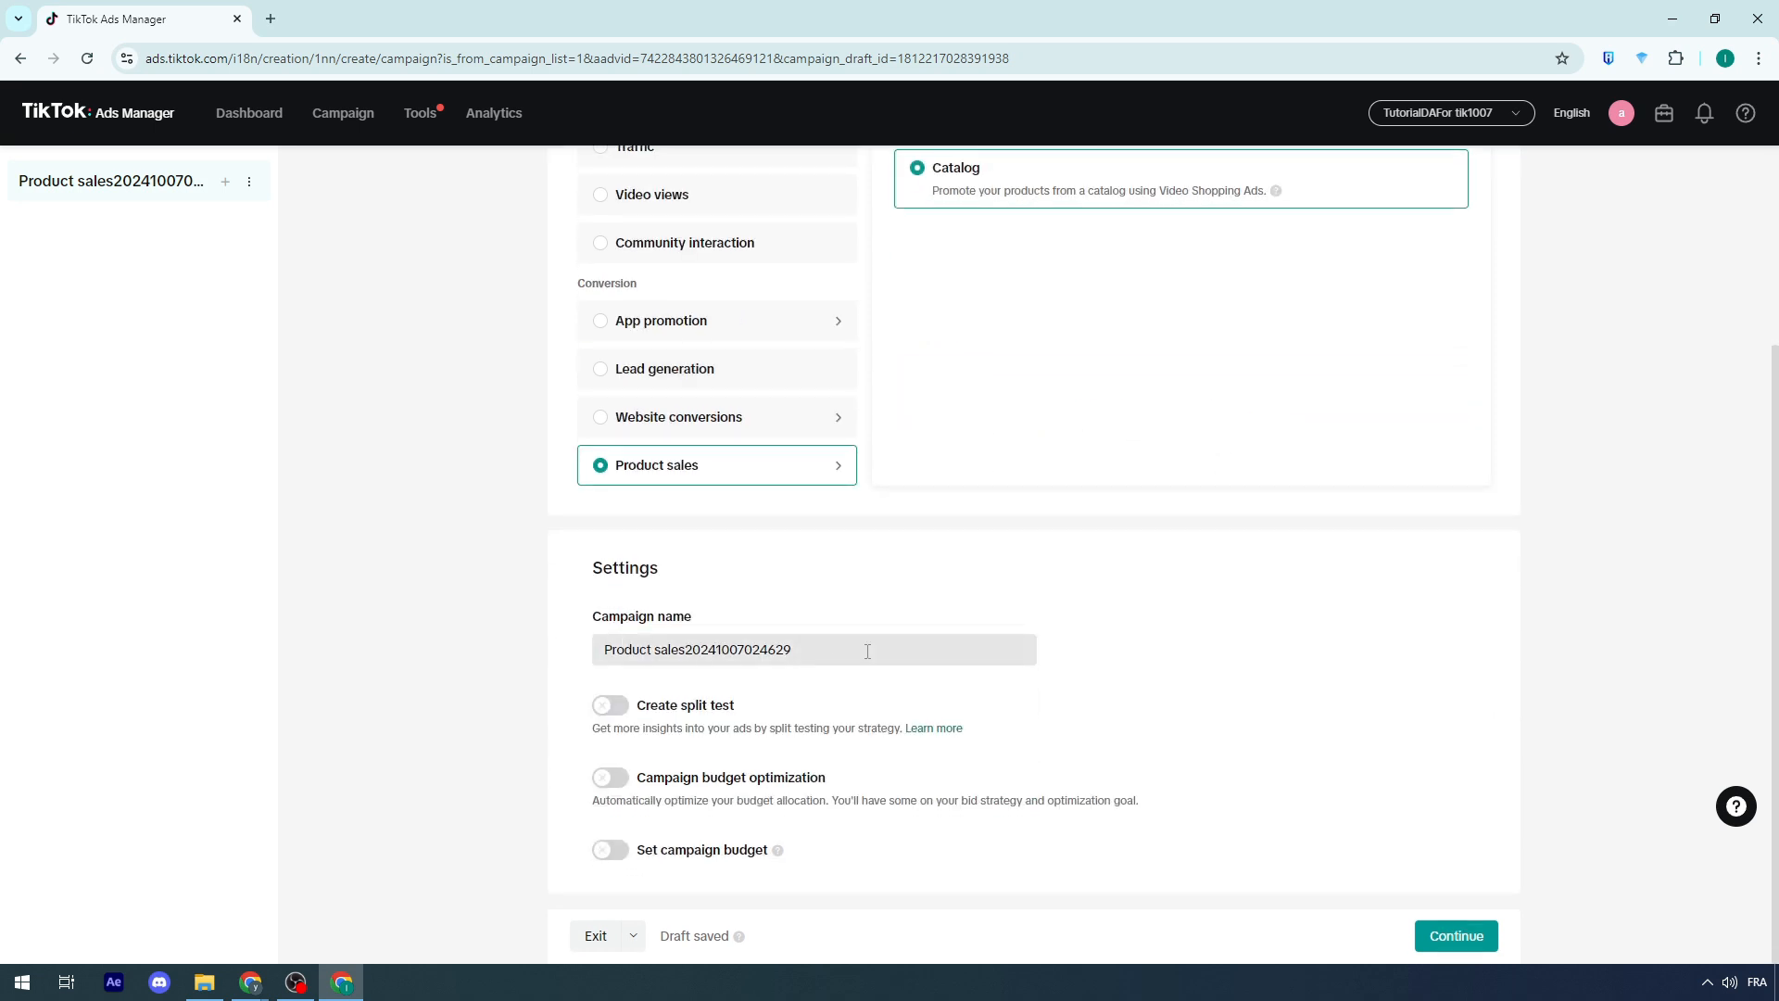
Step: Rename the campaign as Tutorial Shopify
triple_click(612, 641)
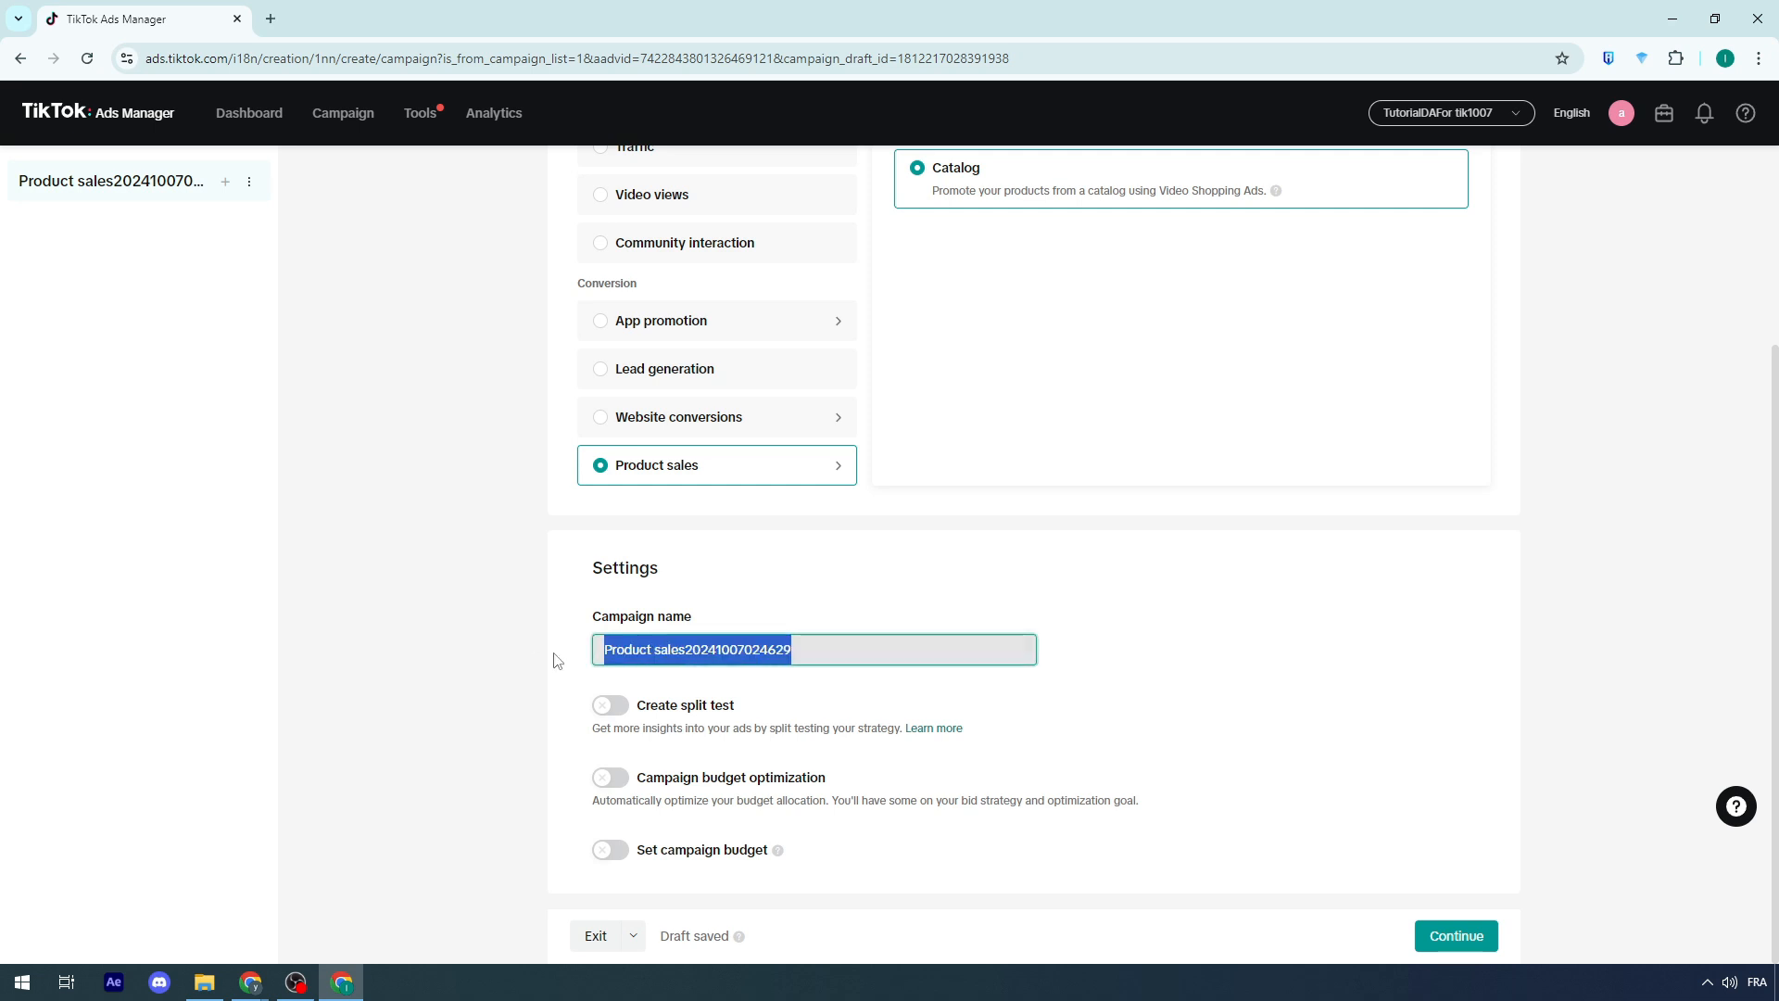
text(tu)
key(BackSpace)
key(BackSpace)
text(Tu)
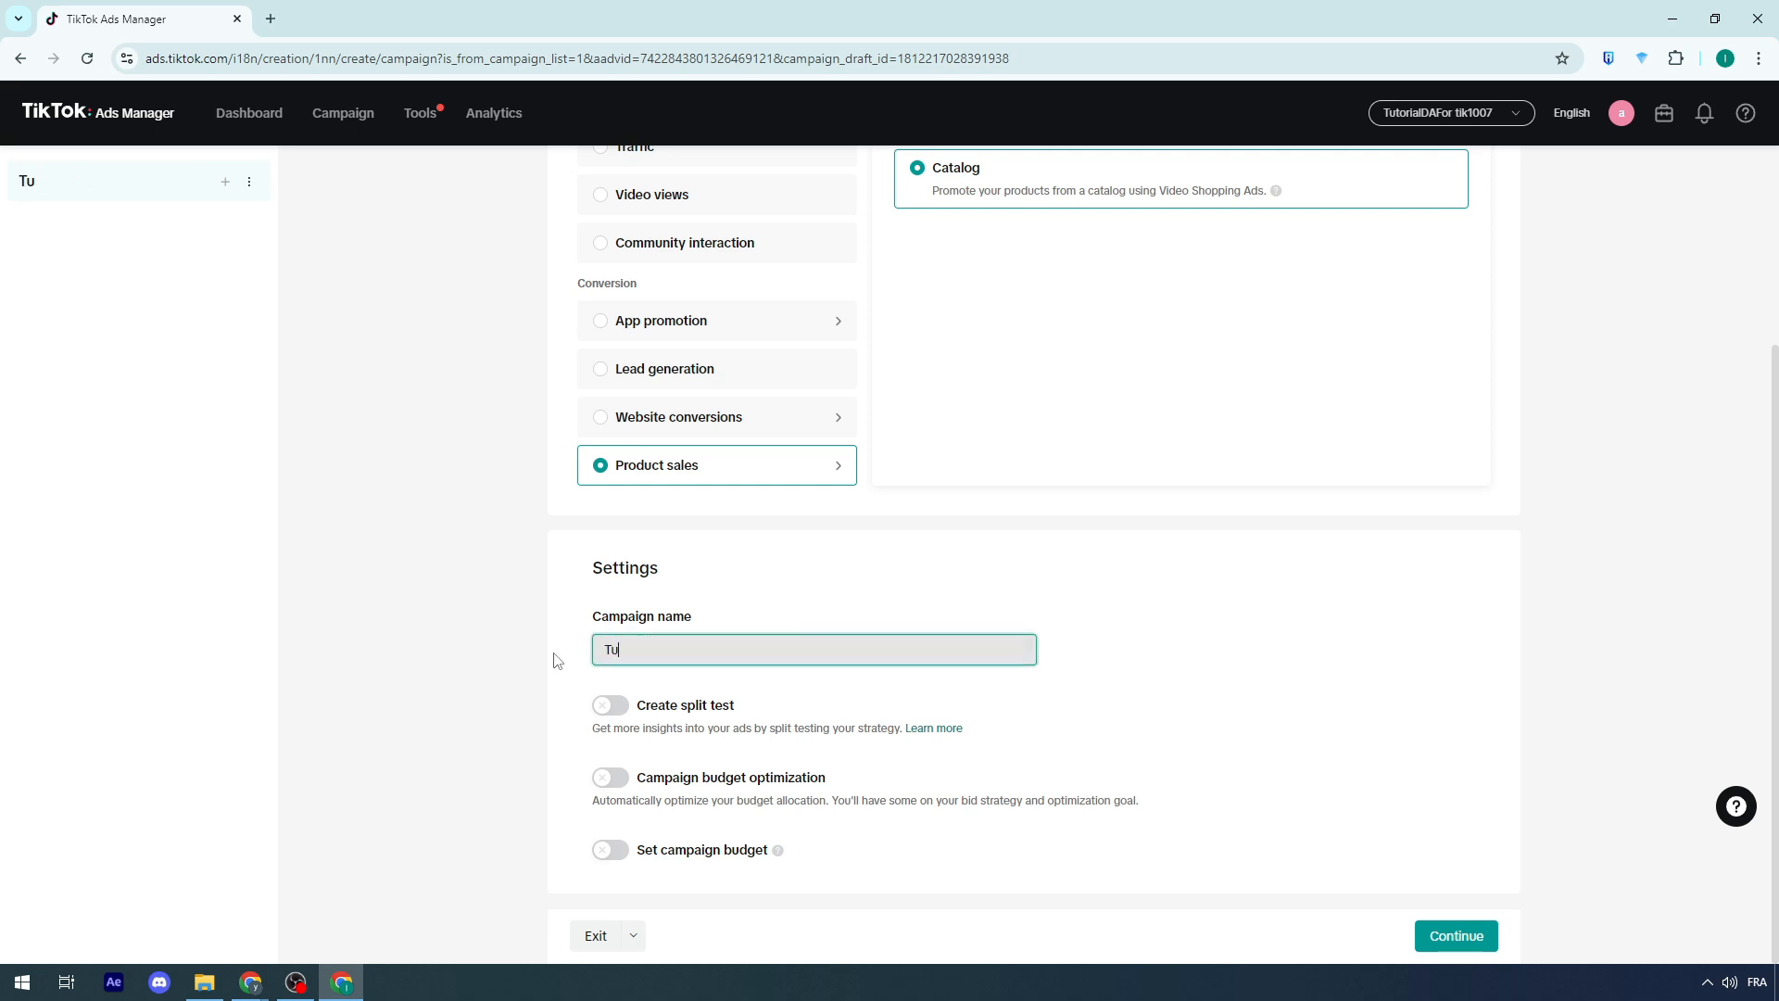
text(torial Shopify)
click(554, 633)
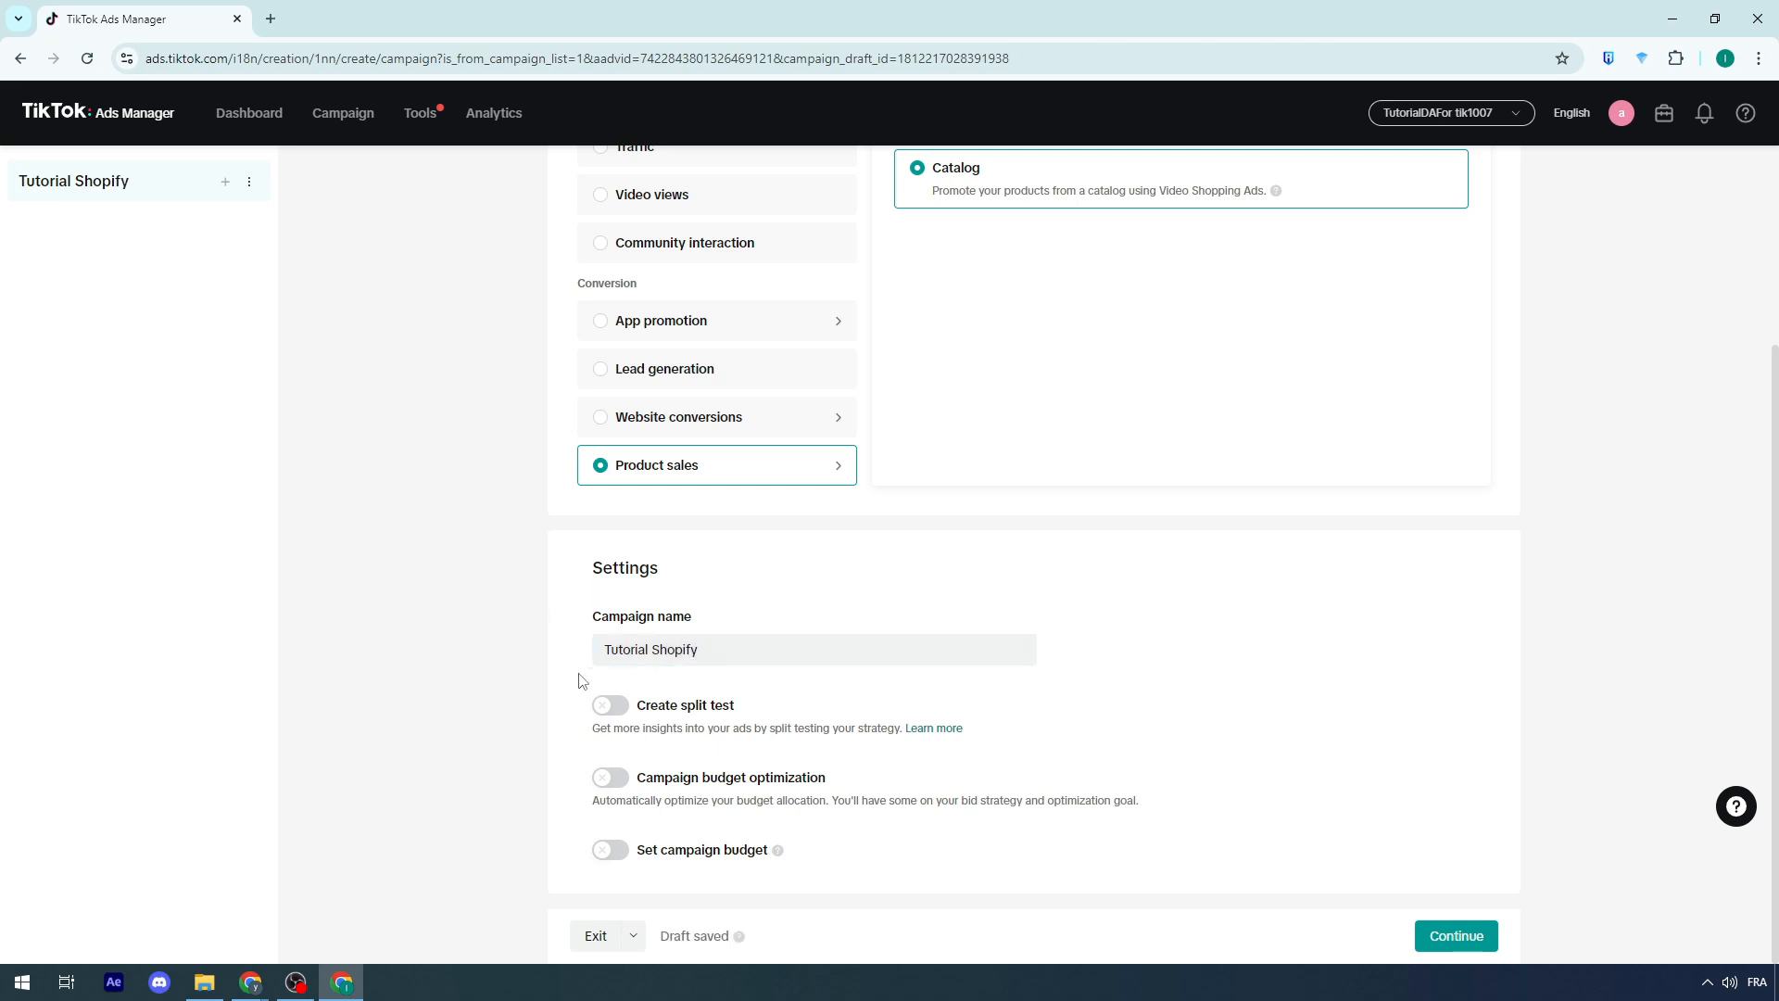
Step: Turn on Set campaign budget with a daily budget of 200 MAD
click(615, 846)
scroll(842, 854, down, 1)
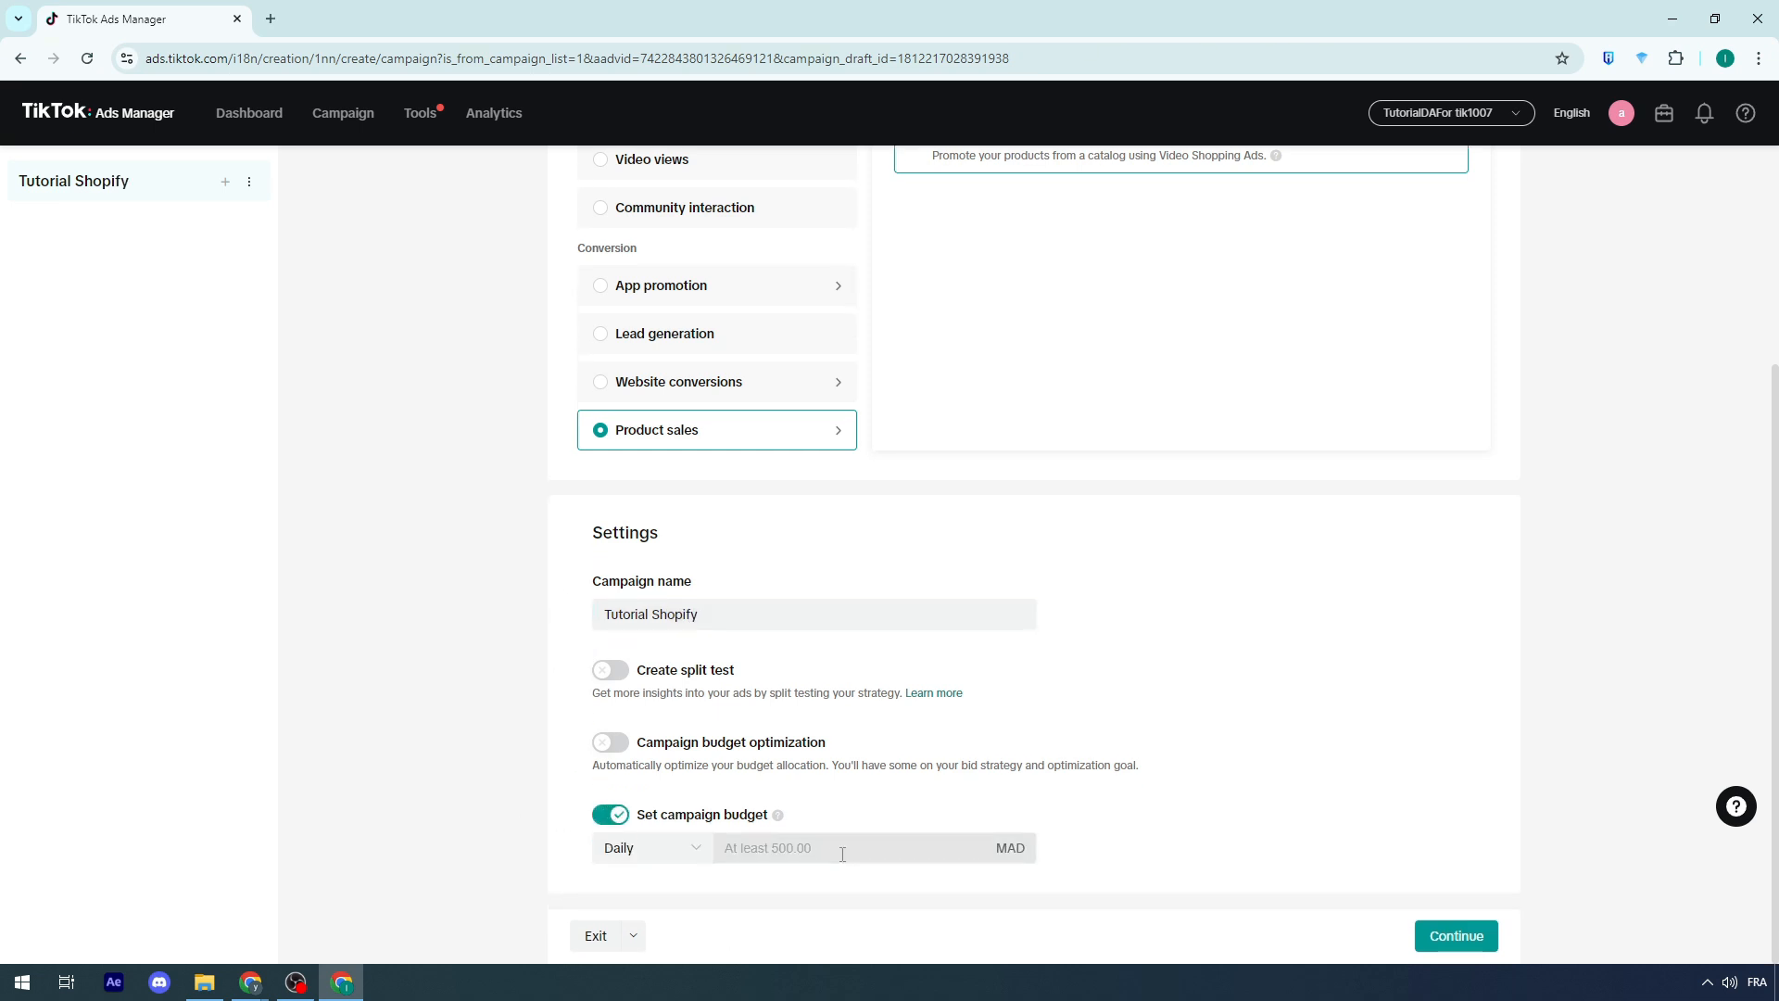
click(802, 853)
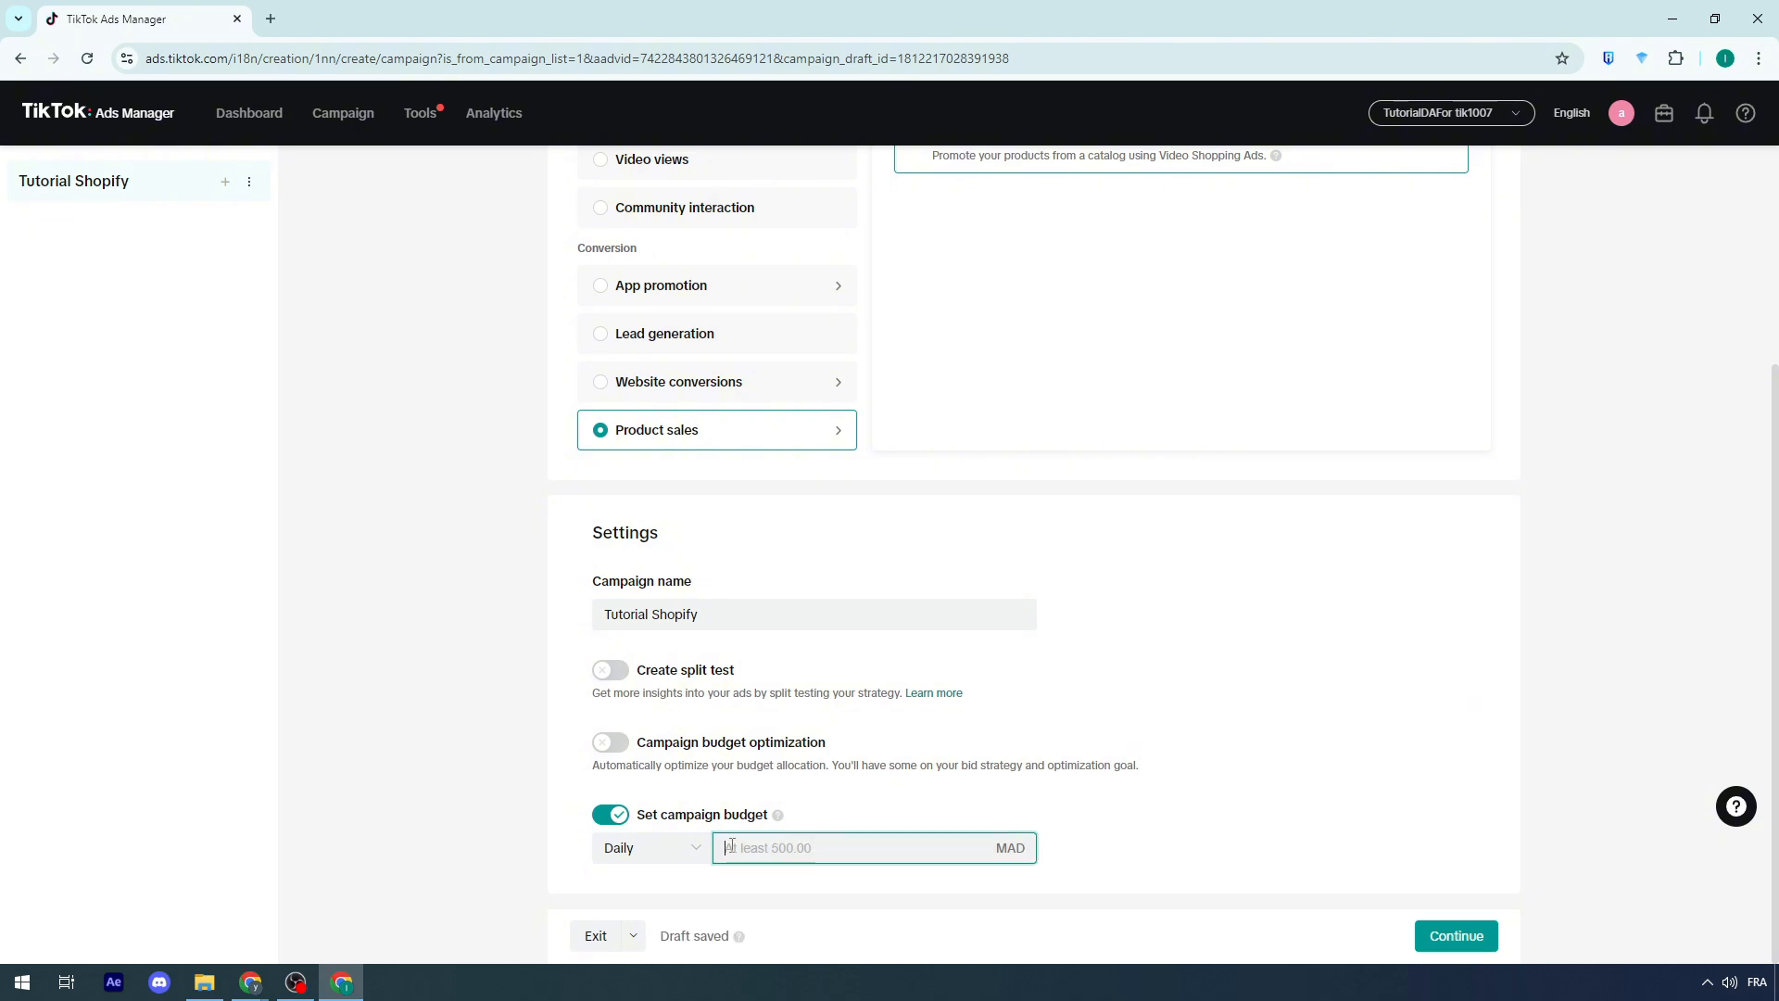
text(200)
click(459, 834)
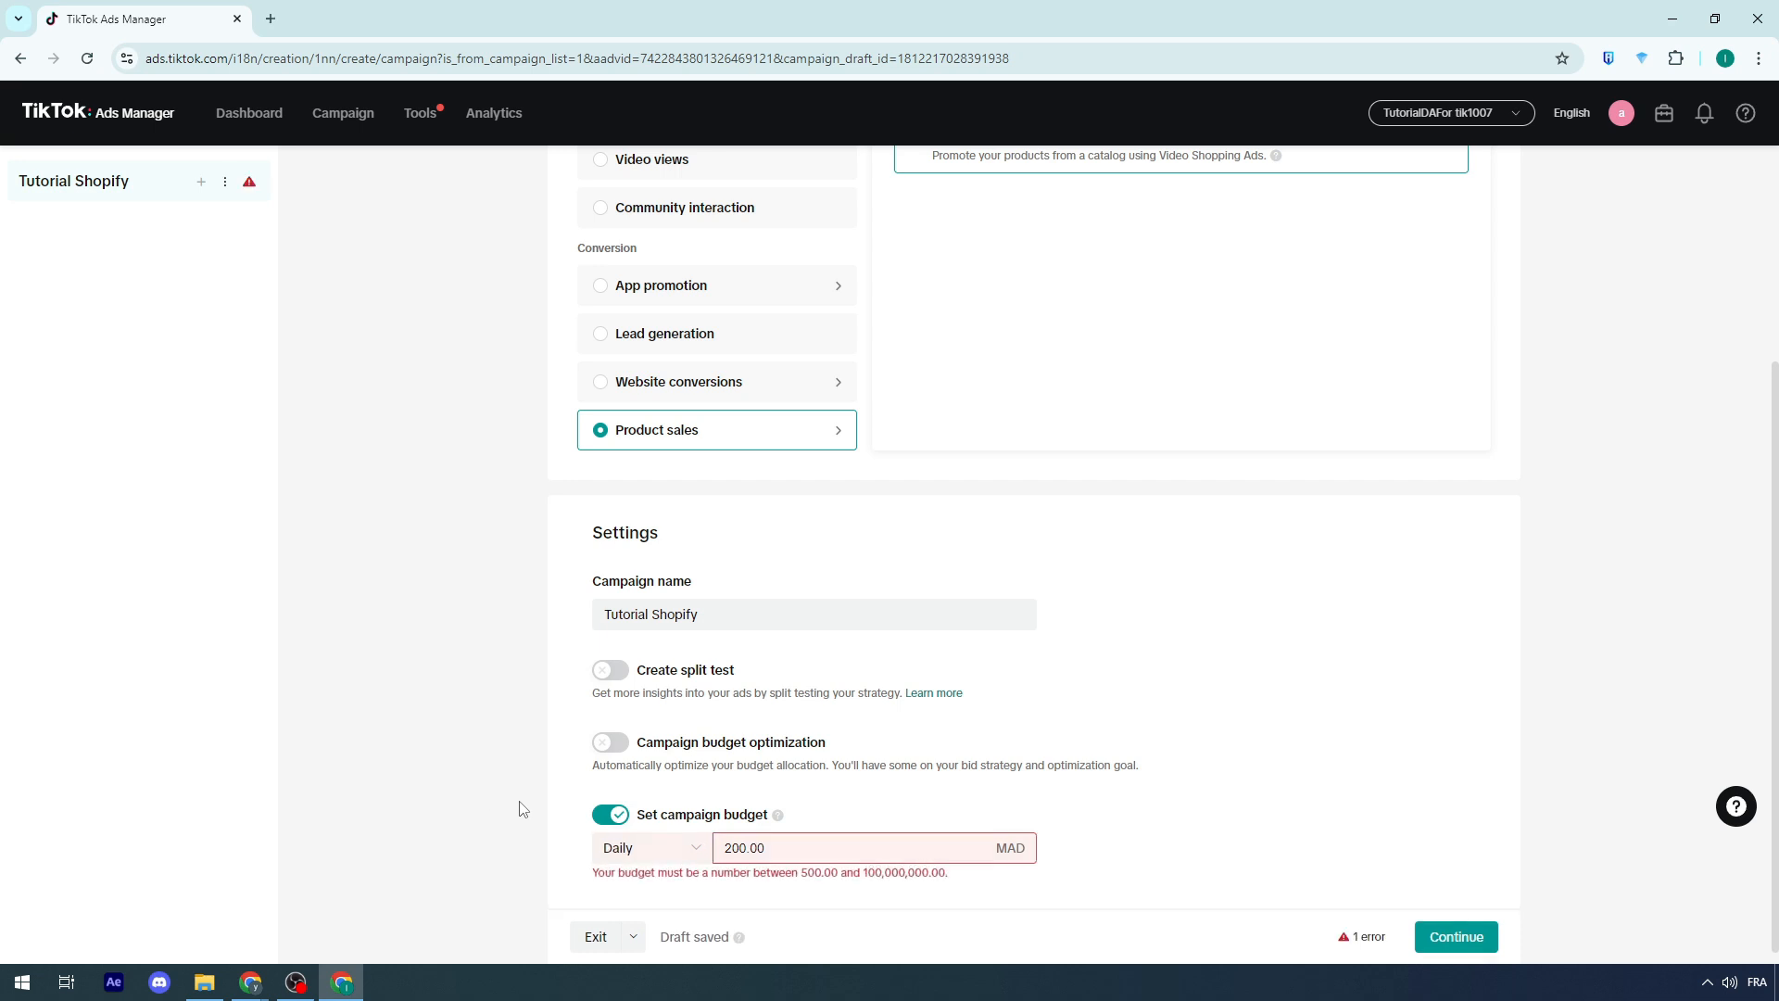
Step: Set the daily campaign budget to 500 MAD
double_click(799, 843)
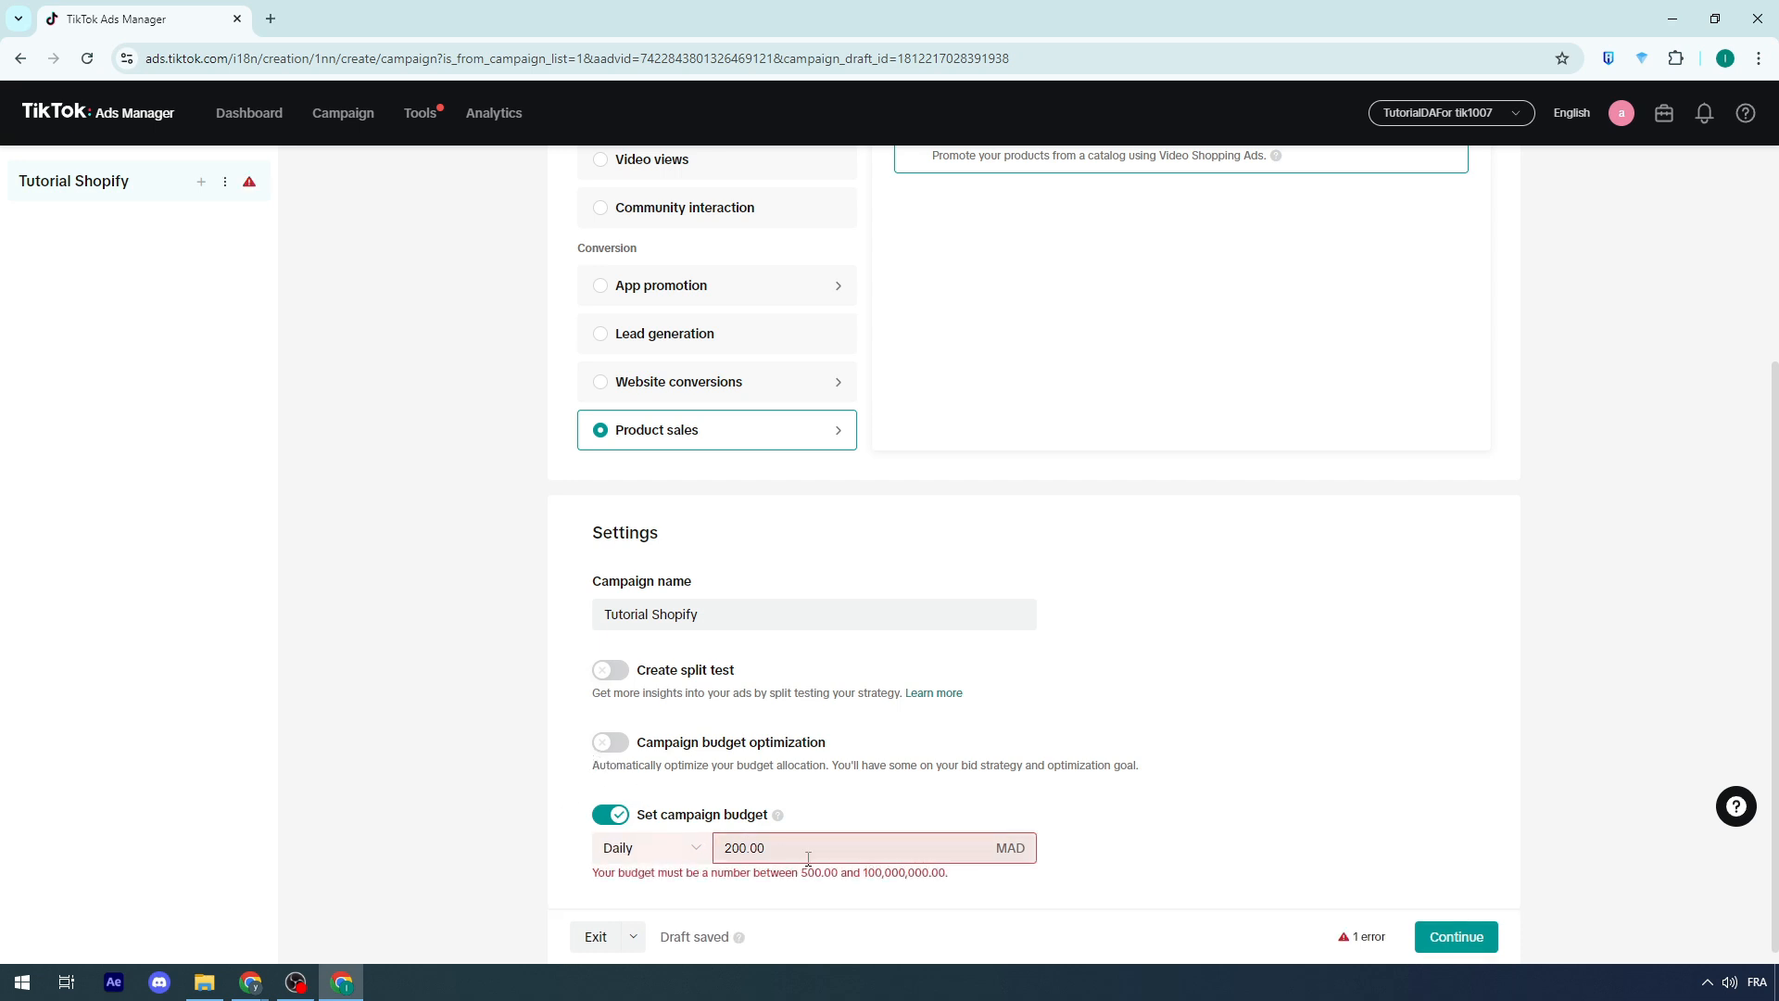
text(500)
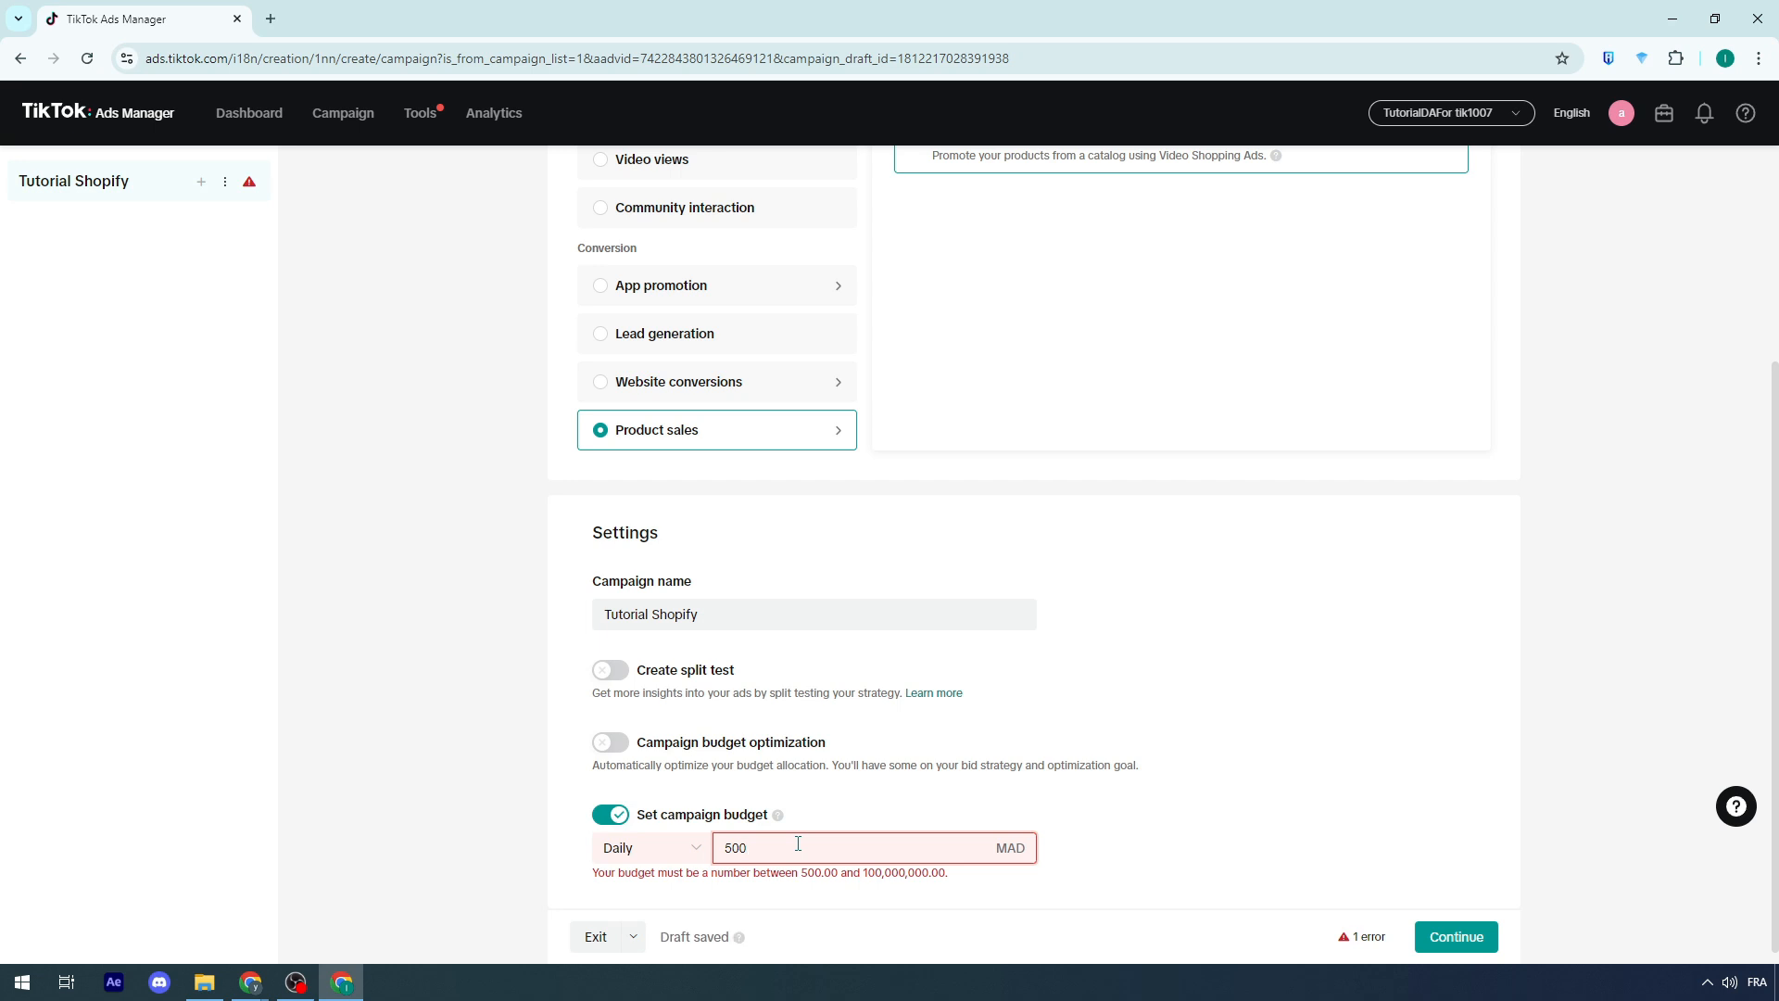
click(415, 805)
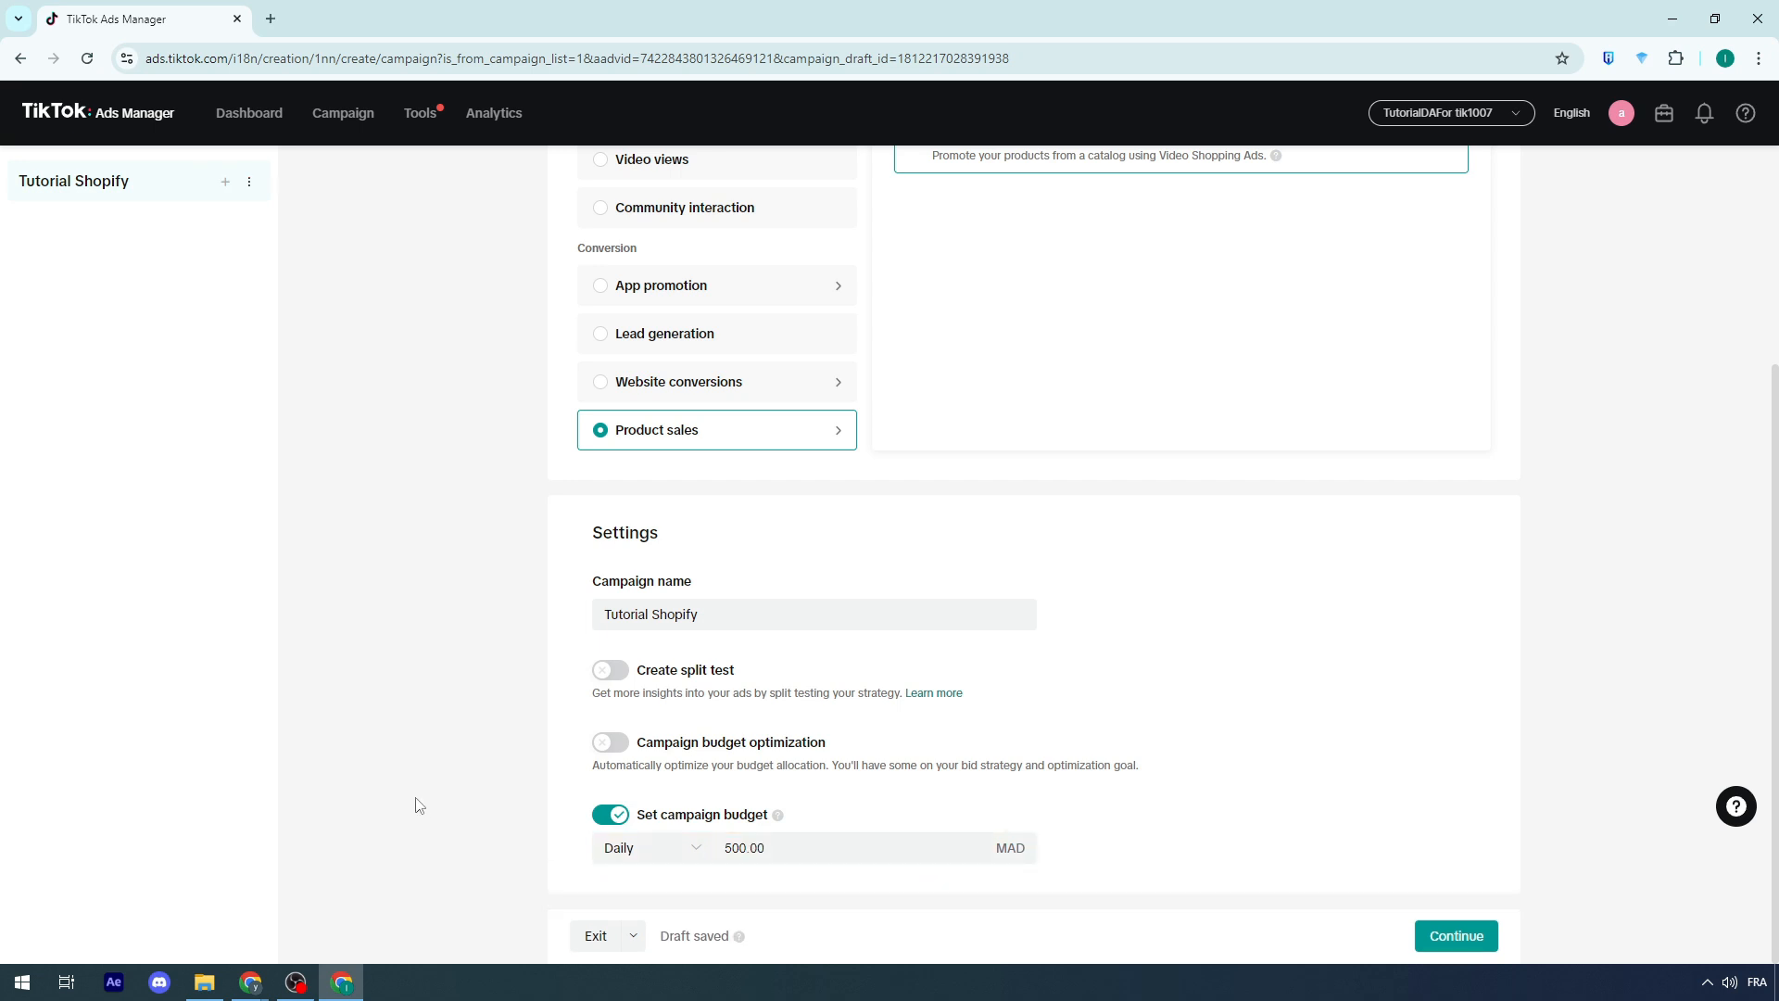
Step: Turn on Campaign budget optimization with a daily budget of 500 MAD and continue to the ad group setup
click(613, 742)
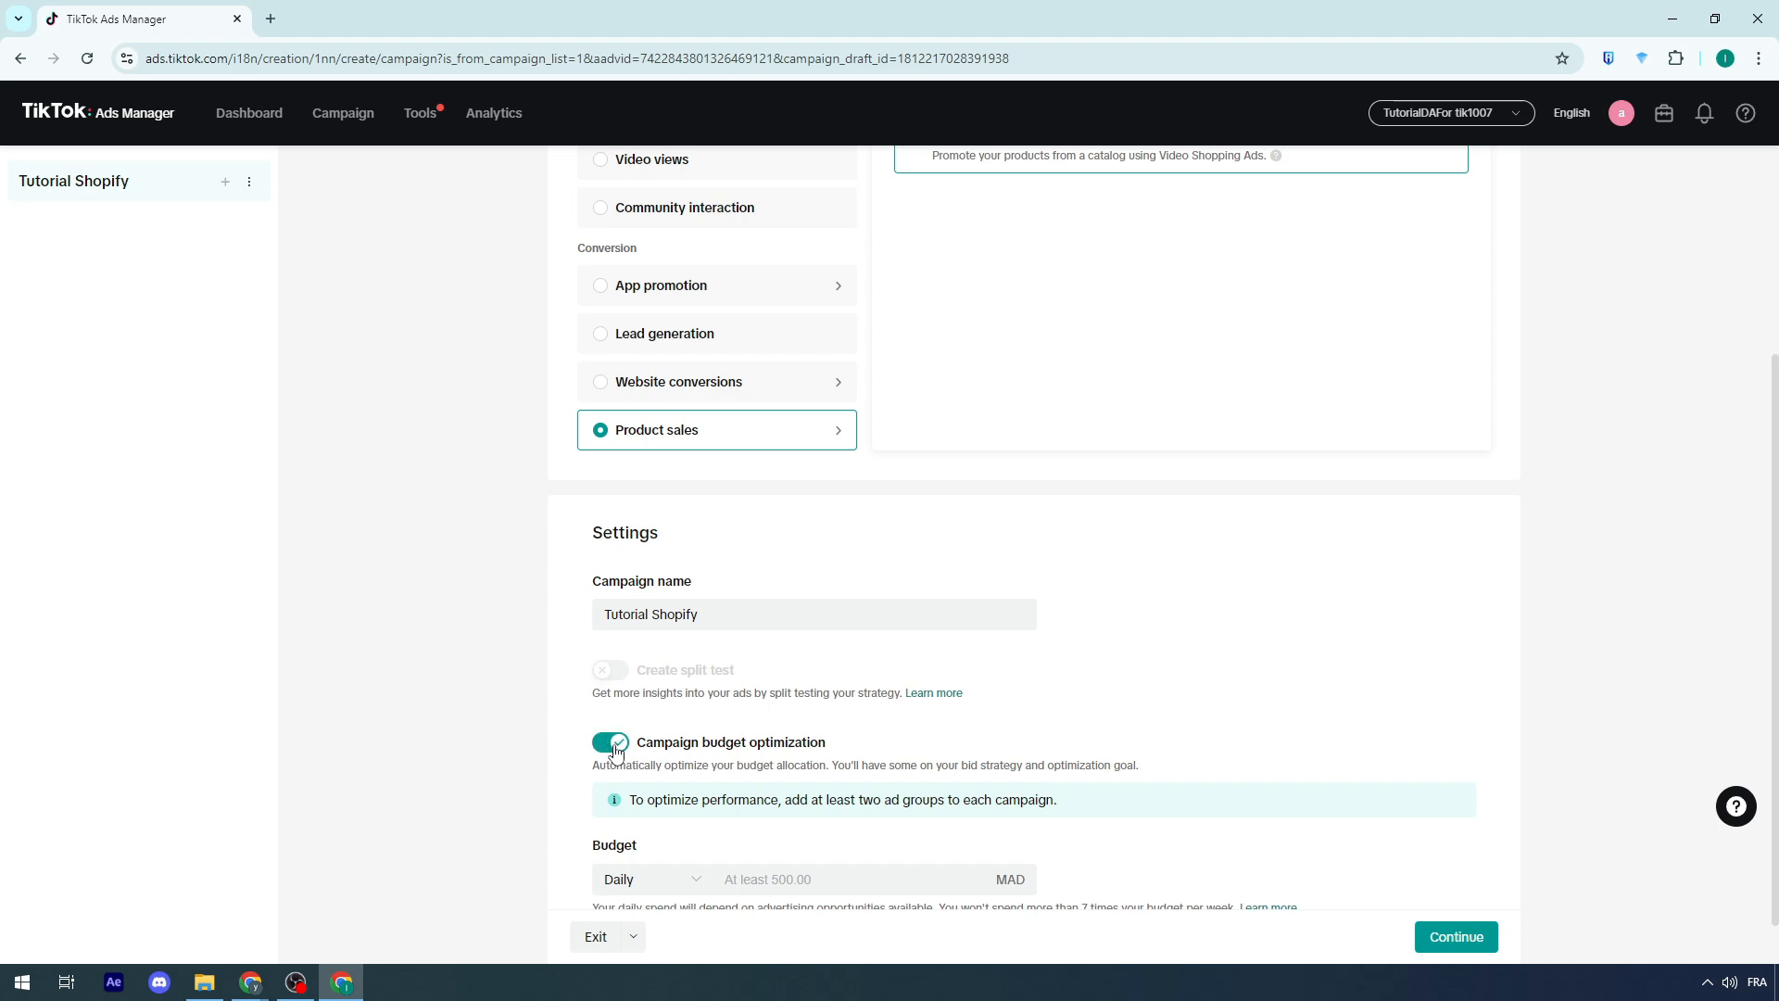
drag(609, 766, 704, 773)
click(803, 785)
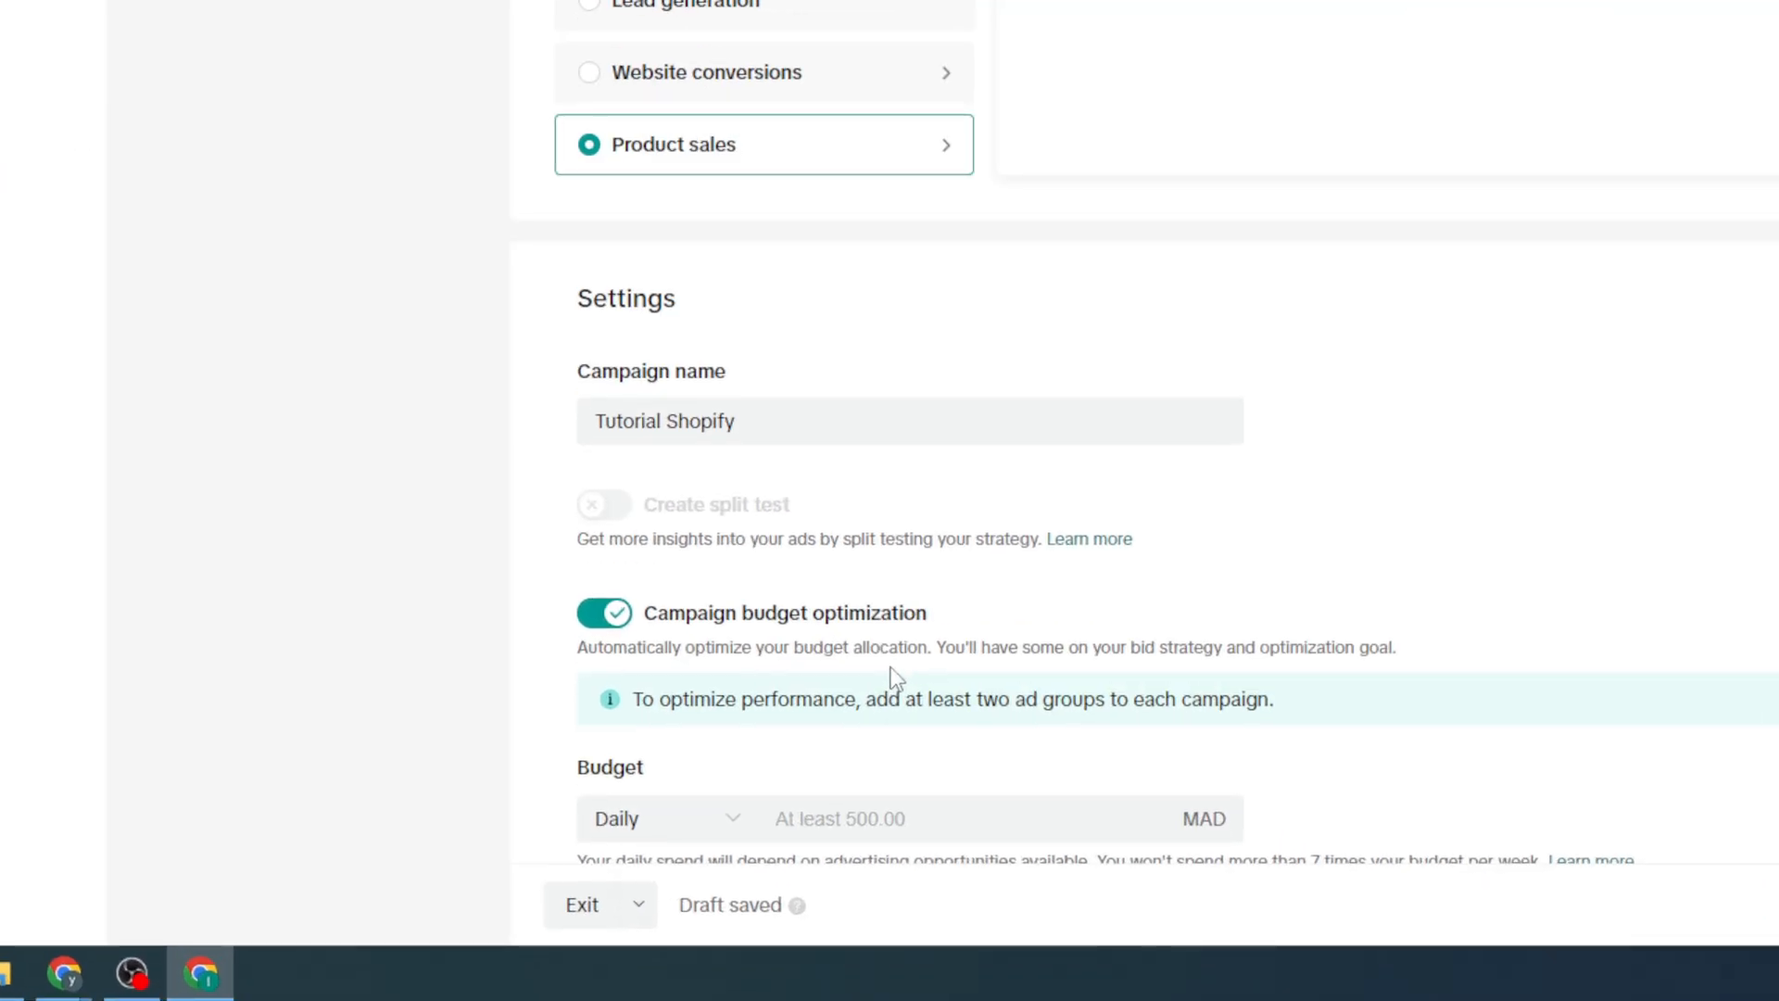
scroll(803, 785, down, 1)
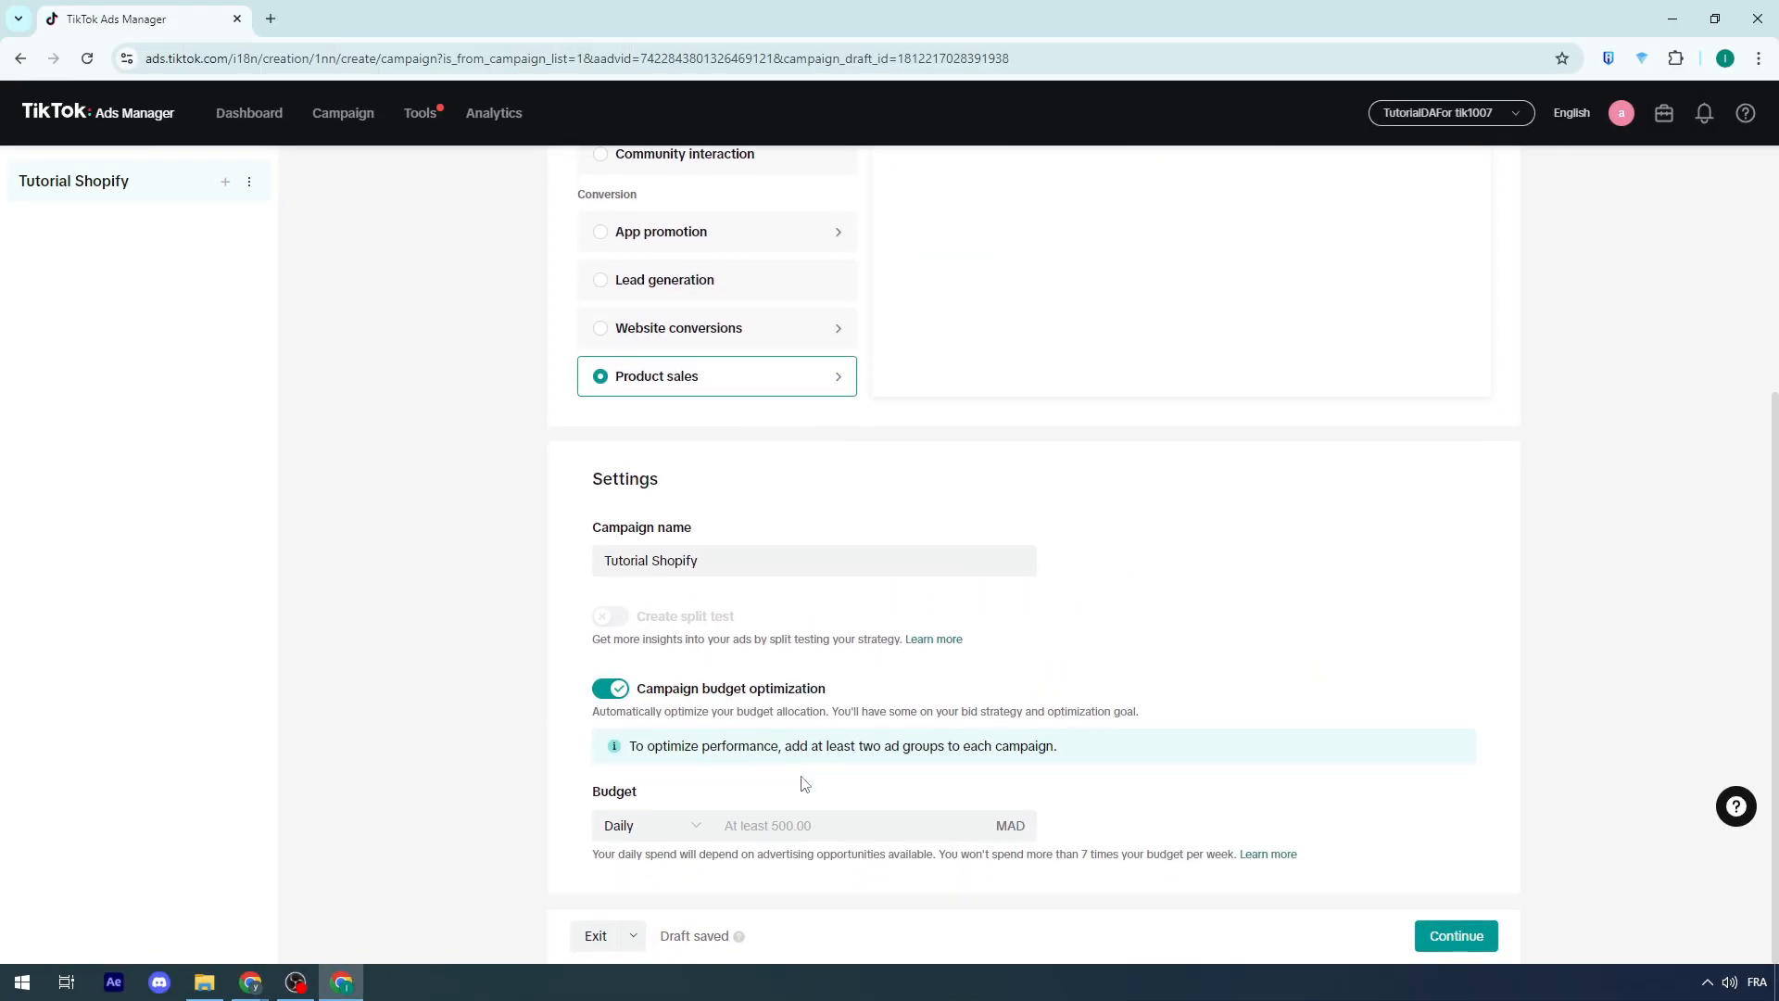
click(762, 834)
text(500)
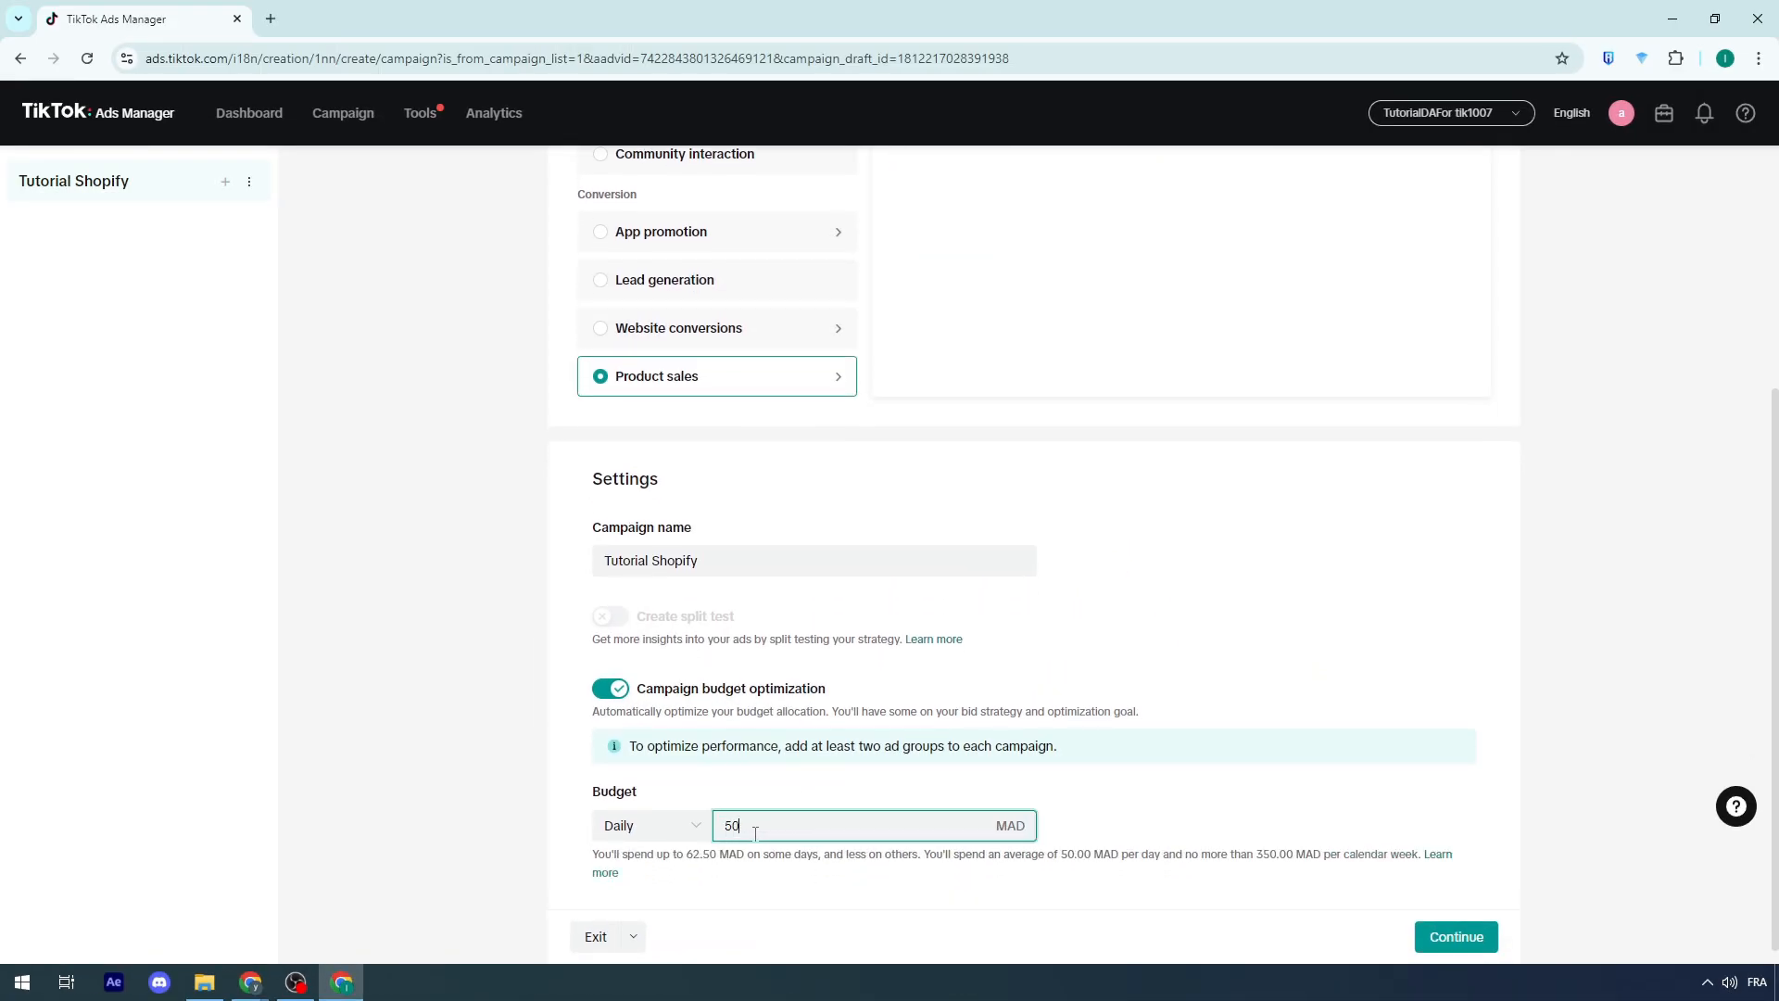
click(880, 795)
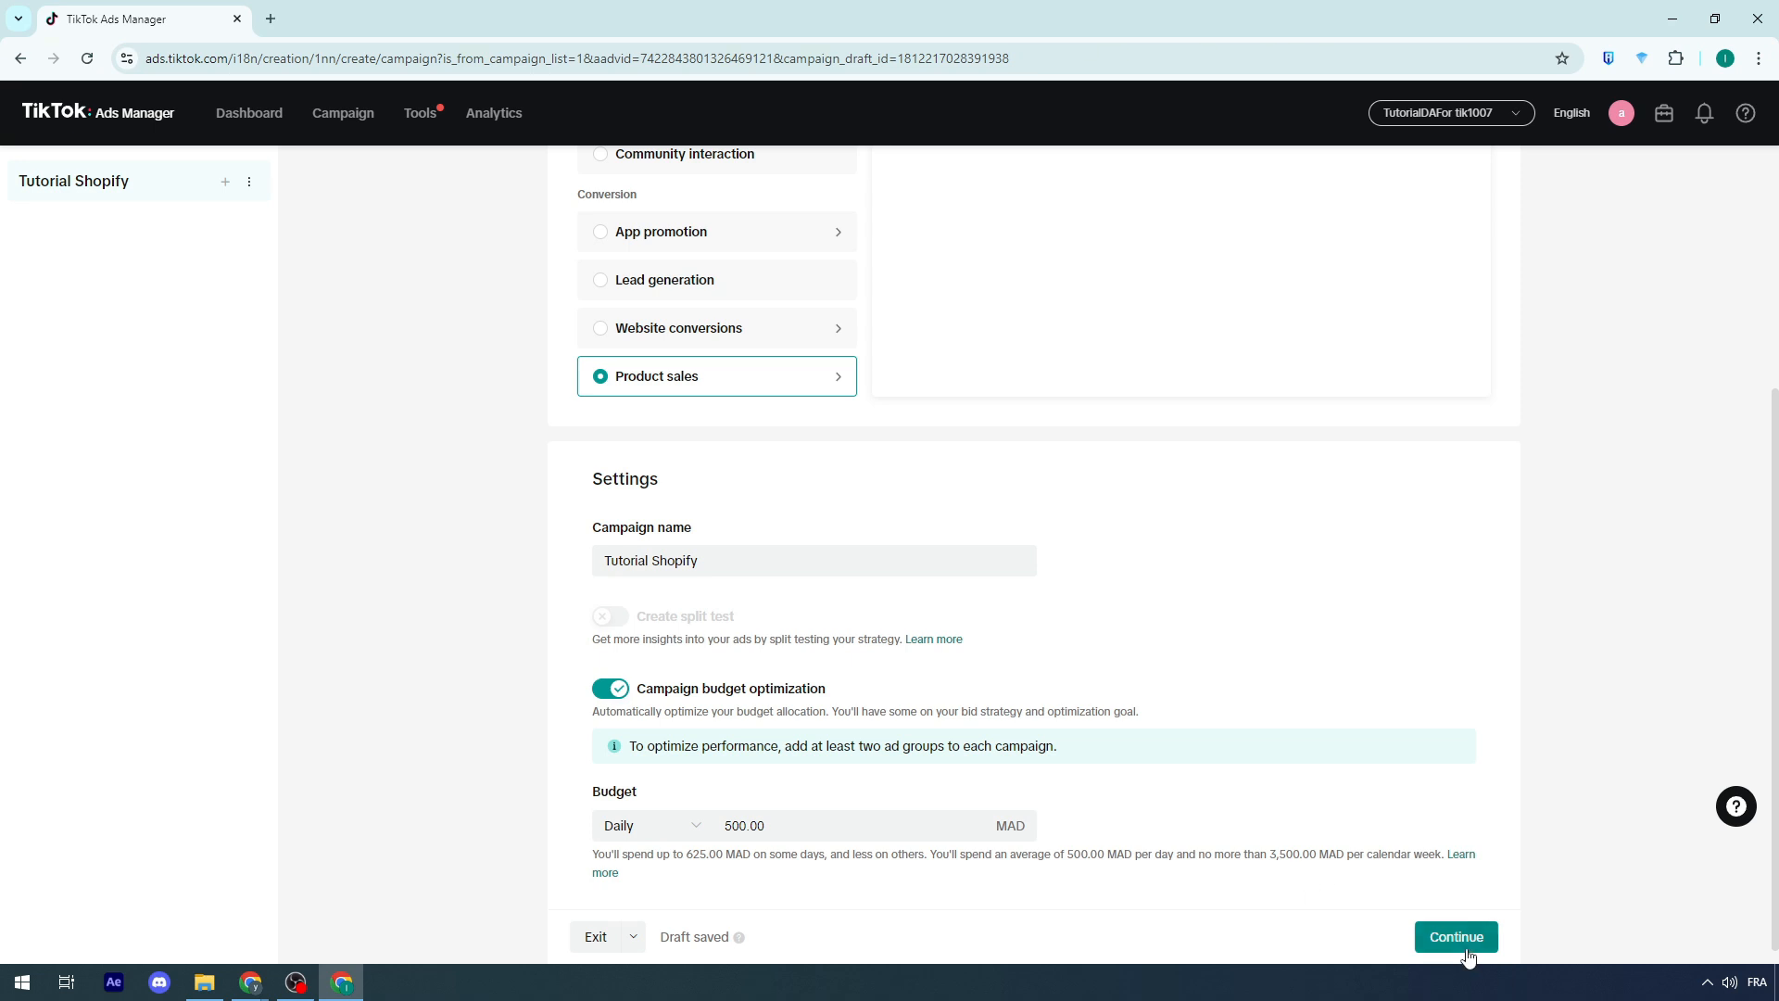
click(1454, 952)
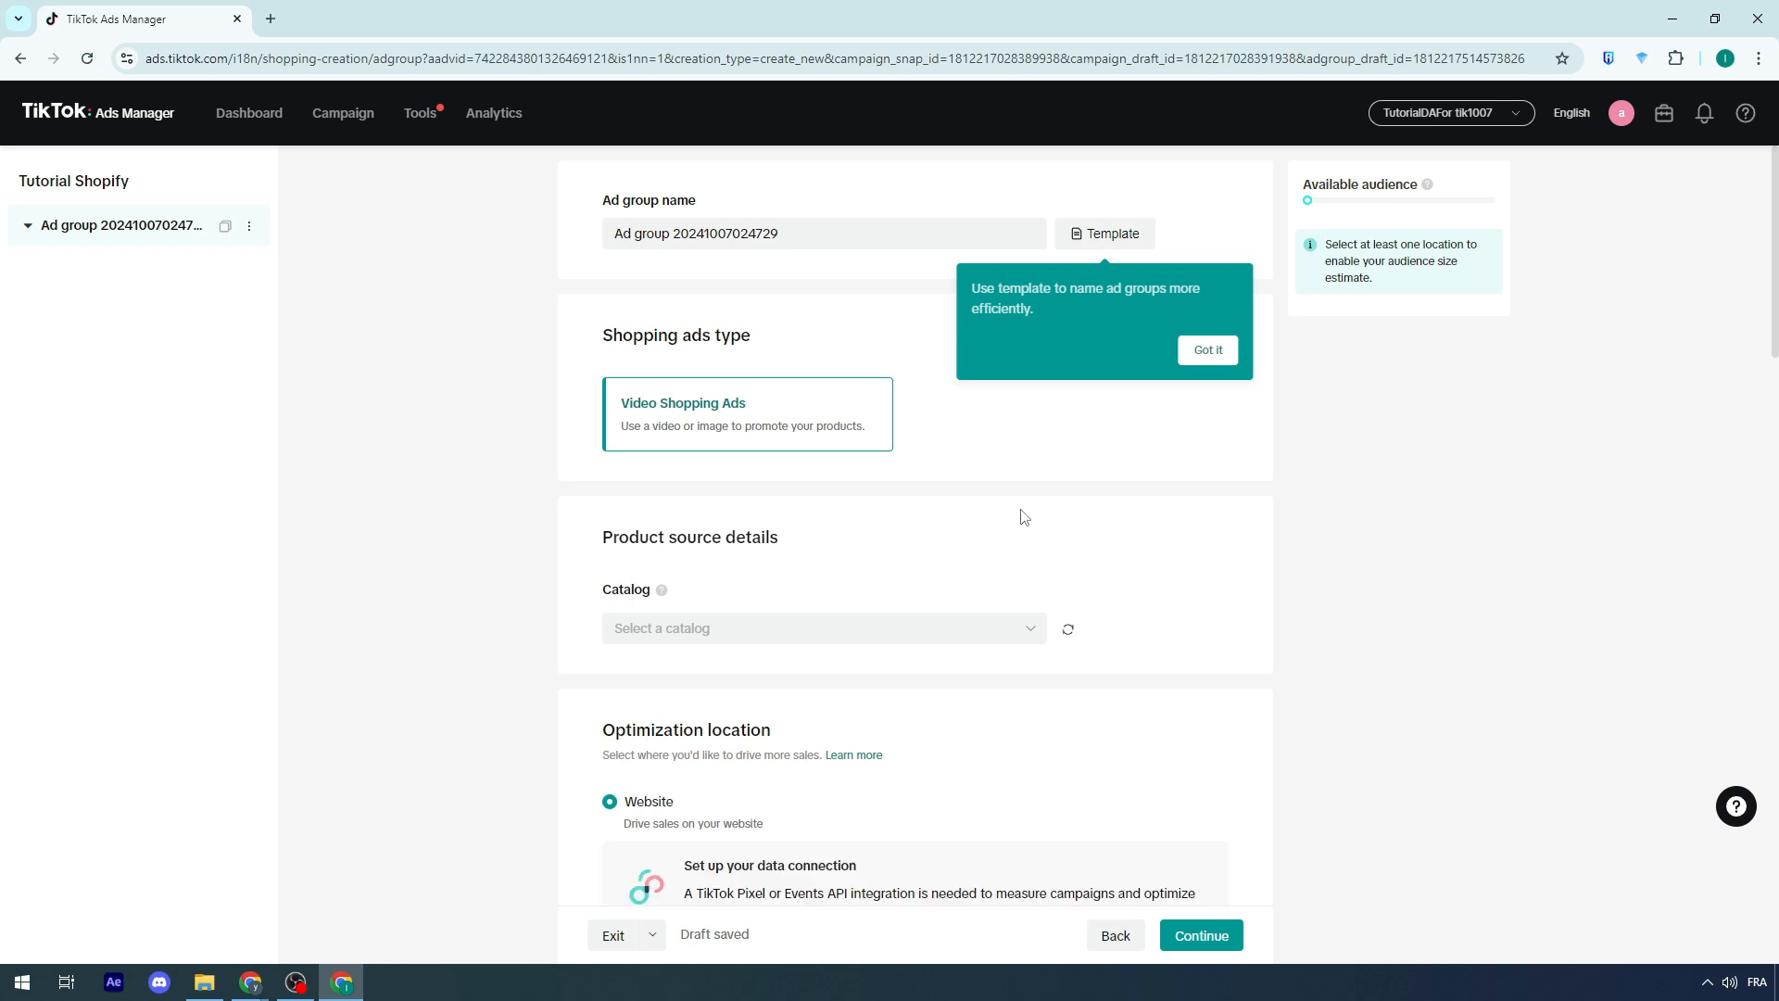
Step: Rename the ad group as Video 1
triple_click(634, 206)
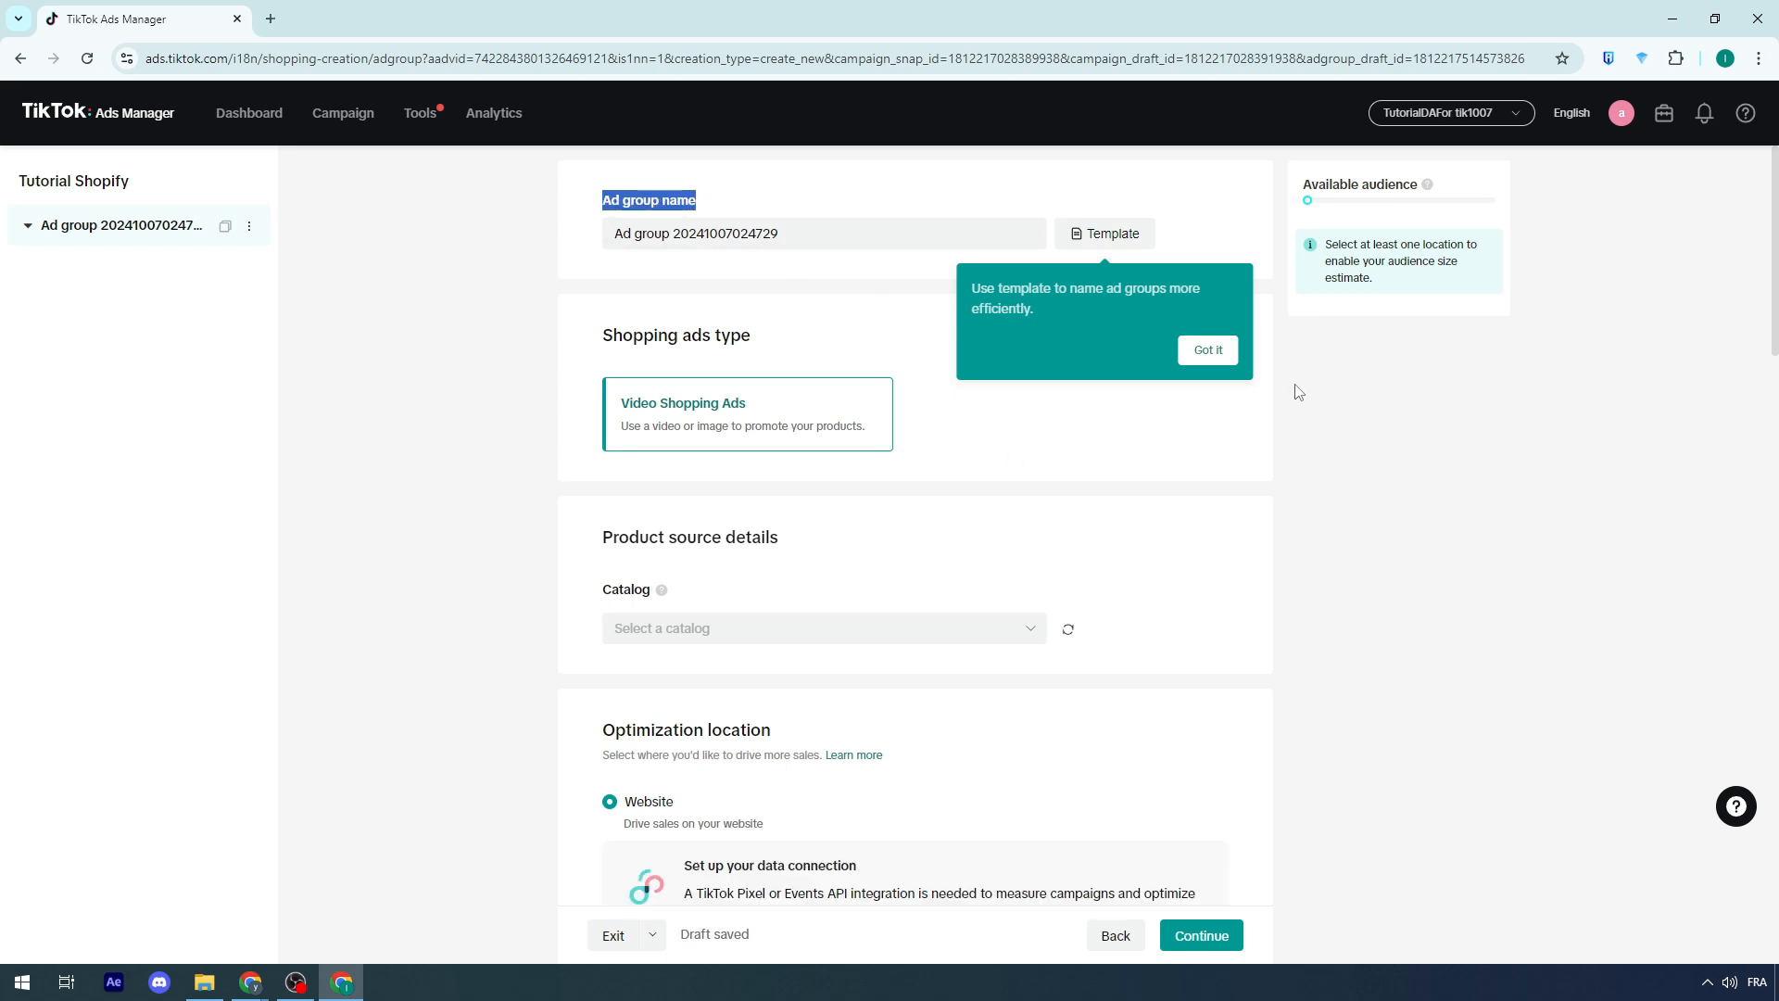
click(1209, 350)
drag(795, 234, 523, 246)
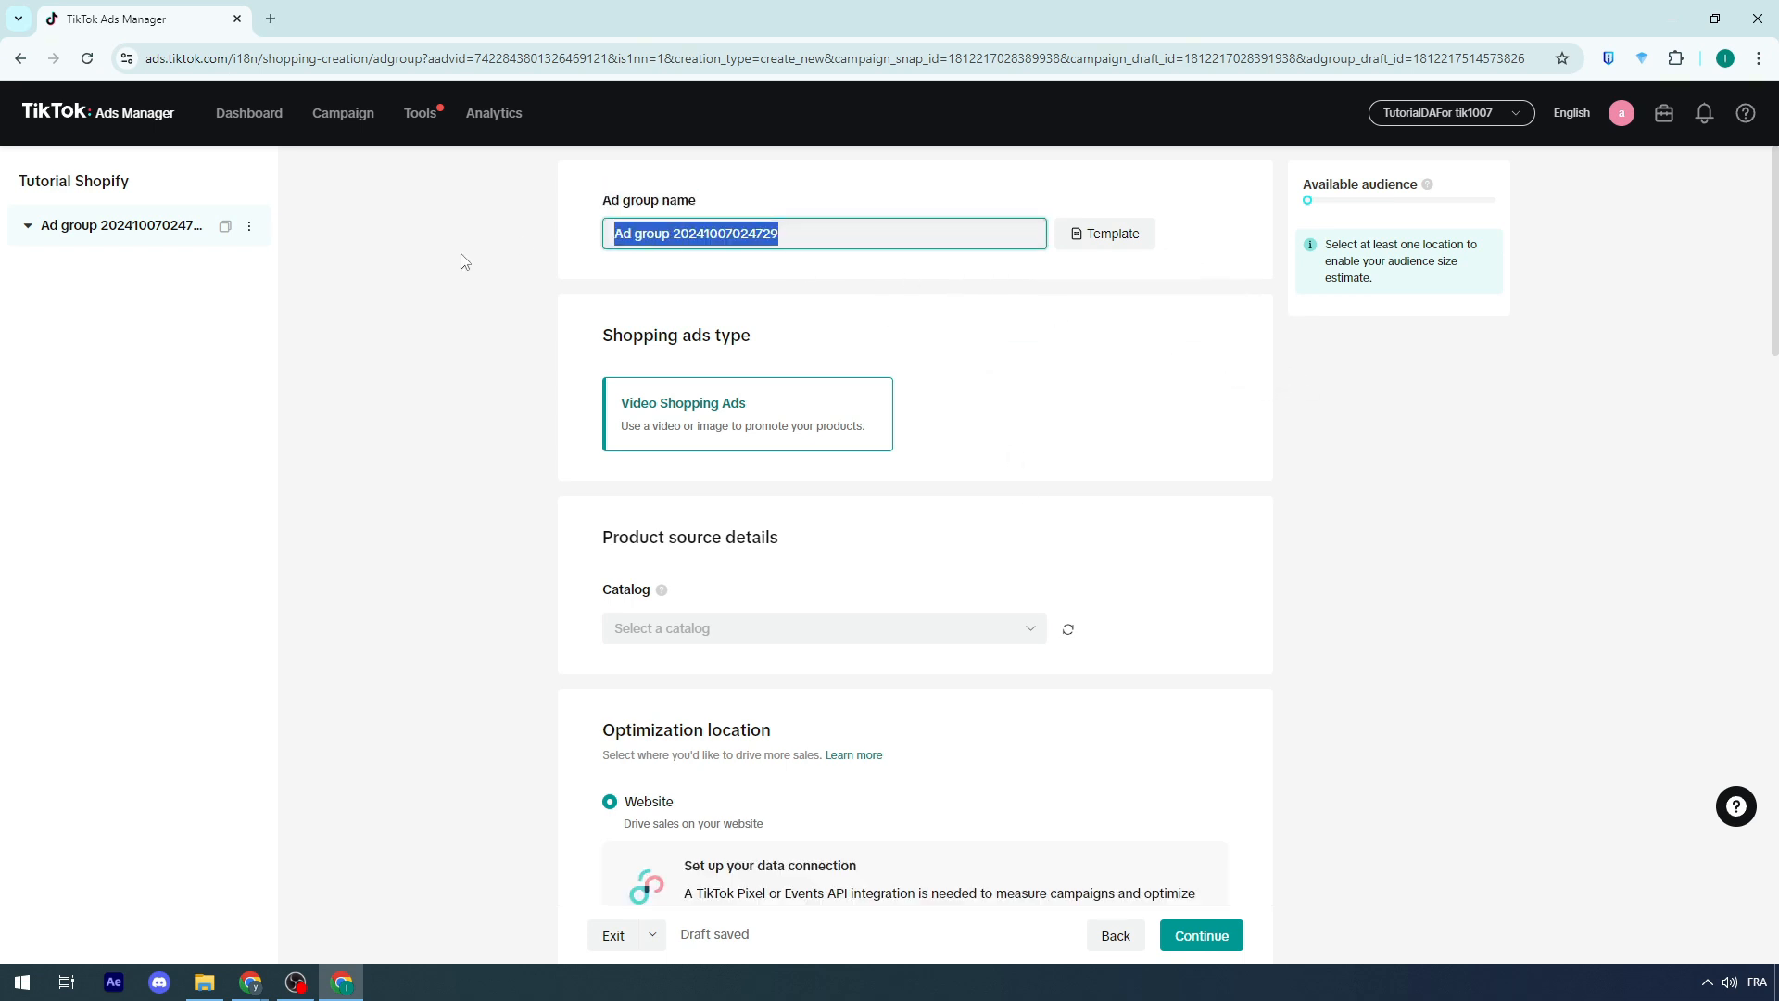
text(vIDEO)
key(BackSpace)
key(BackSpace)
key(BackSpace)
key(BackSpace)
key(BackSpace)
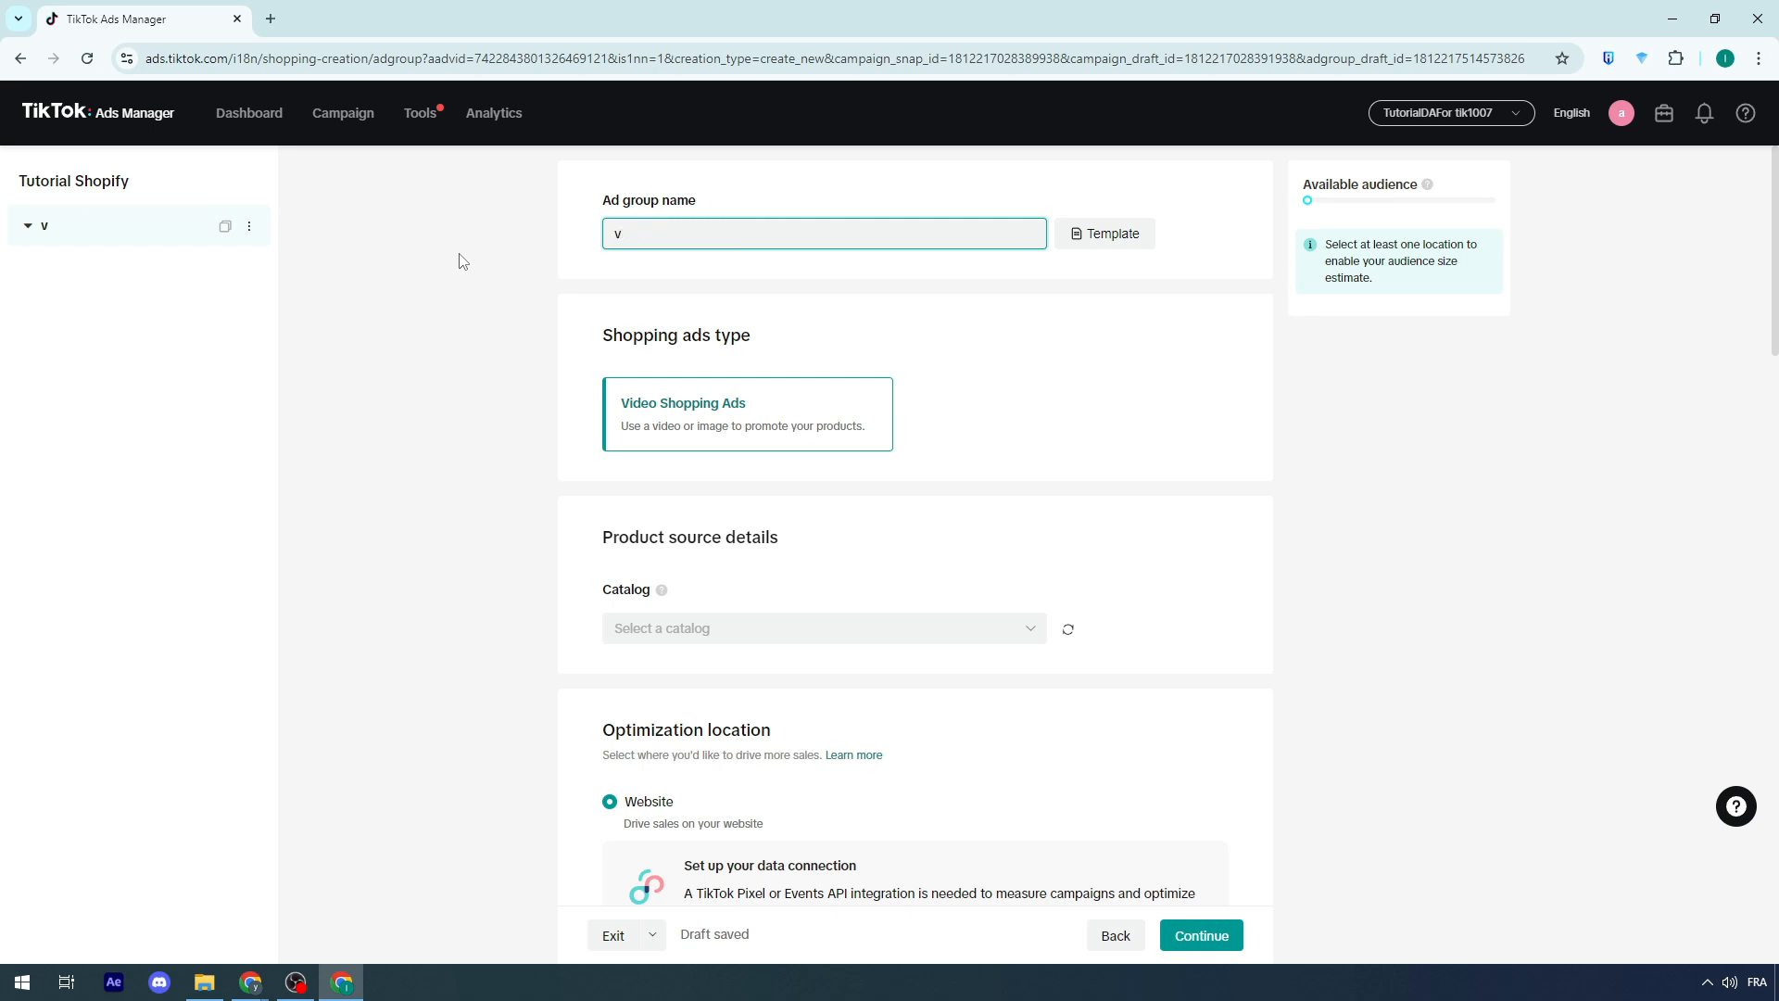
text(Video 1)
click(462, 261)
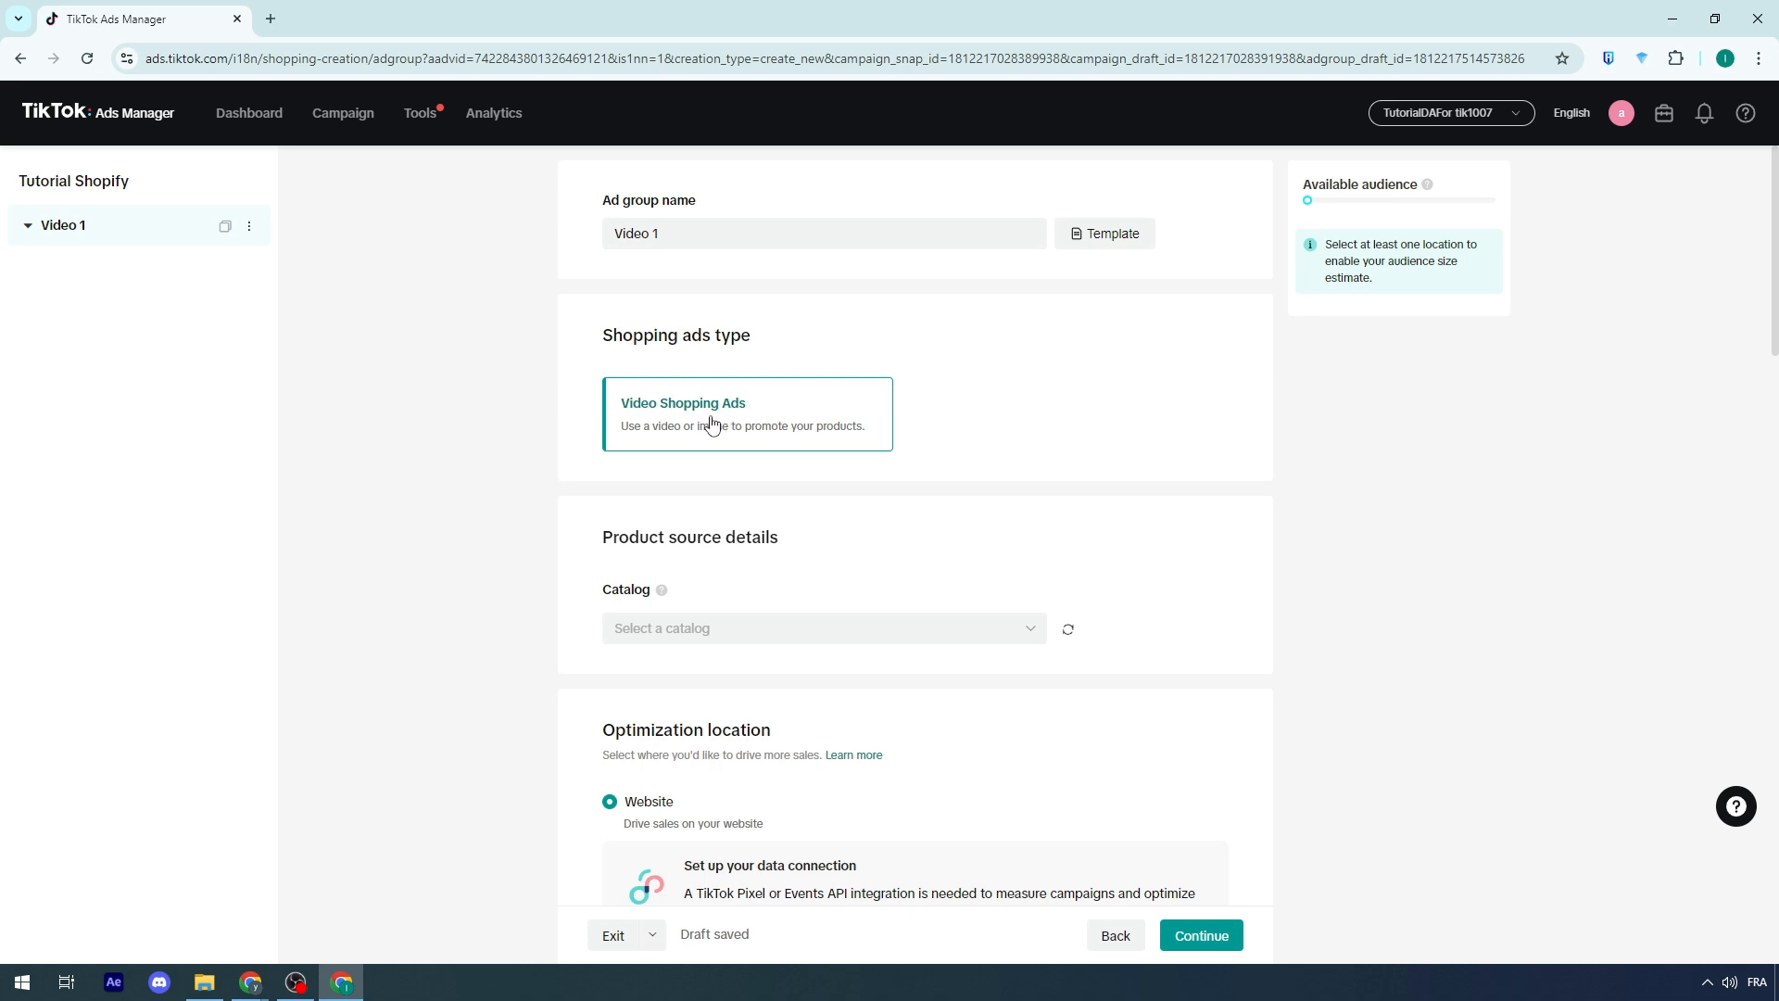
Step: Start creating a new product catalog named IPHONE 16
scroll(788, 445, down, 2)
click(758, 445)
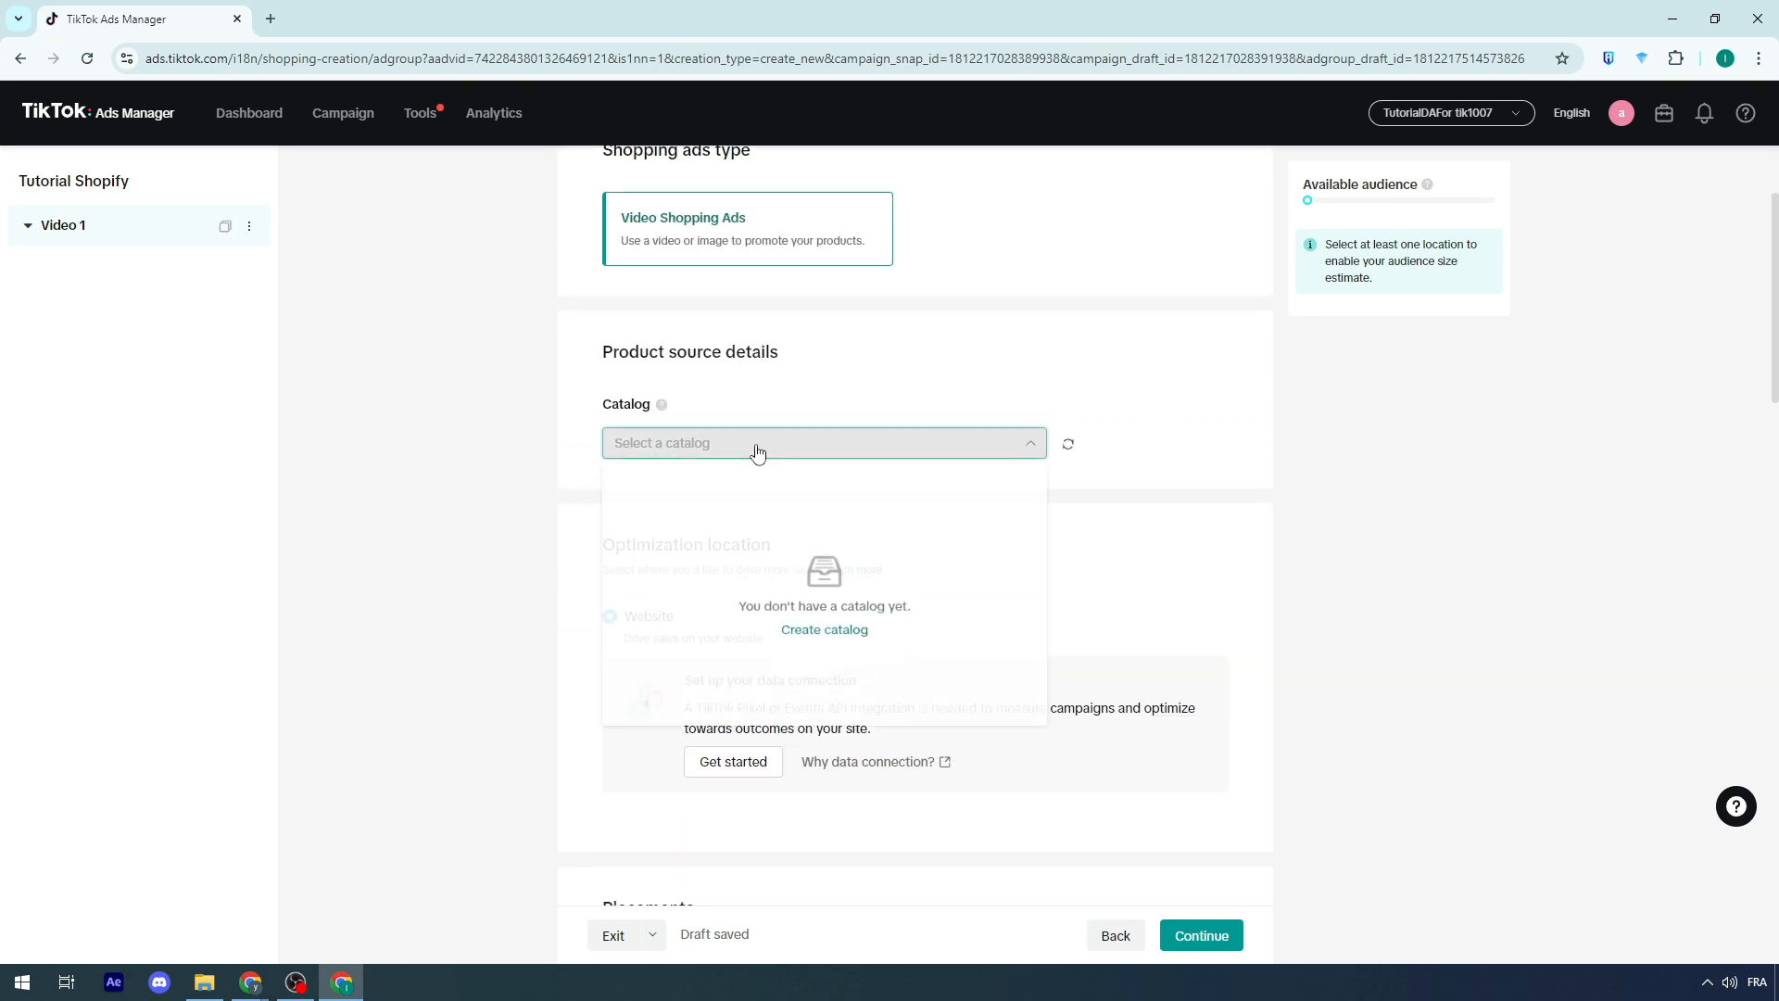
click(827, 630)
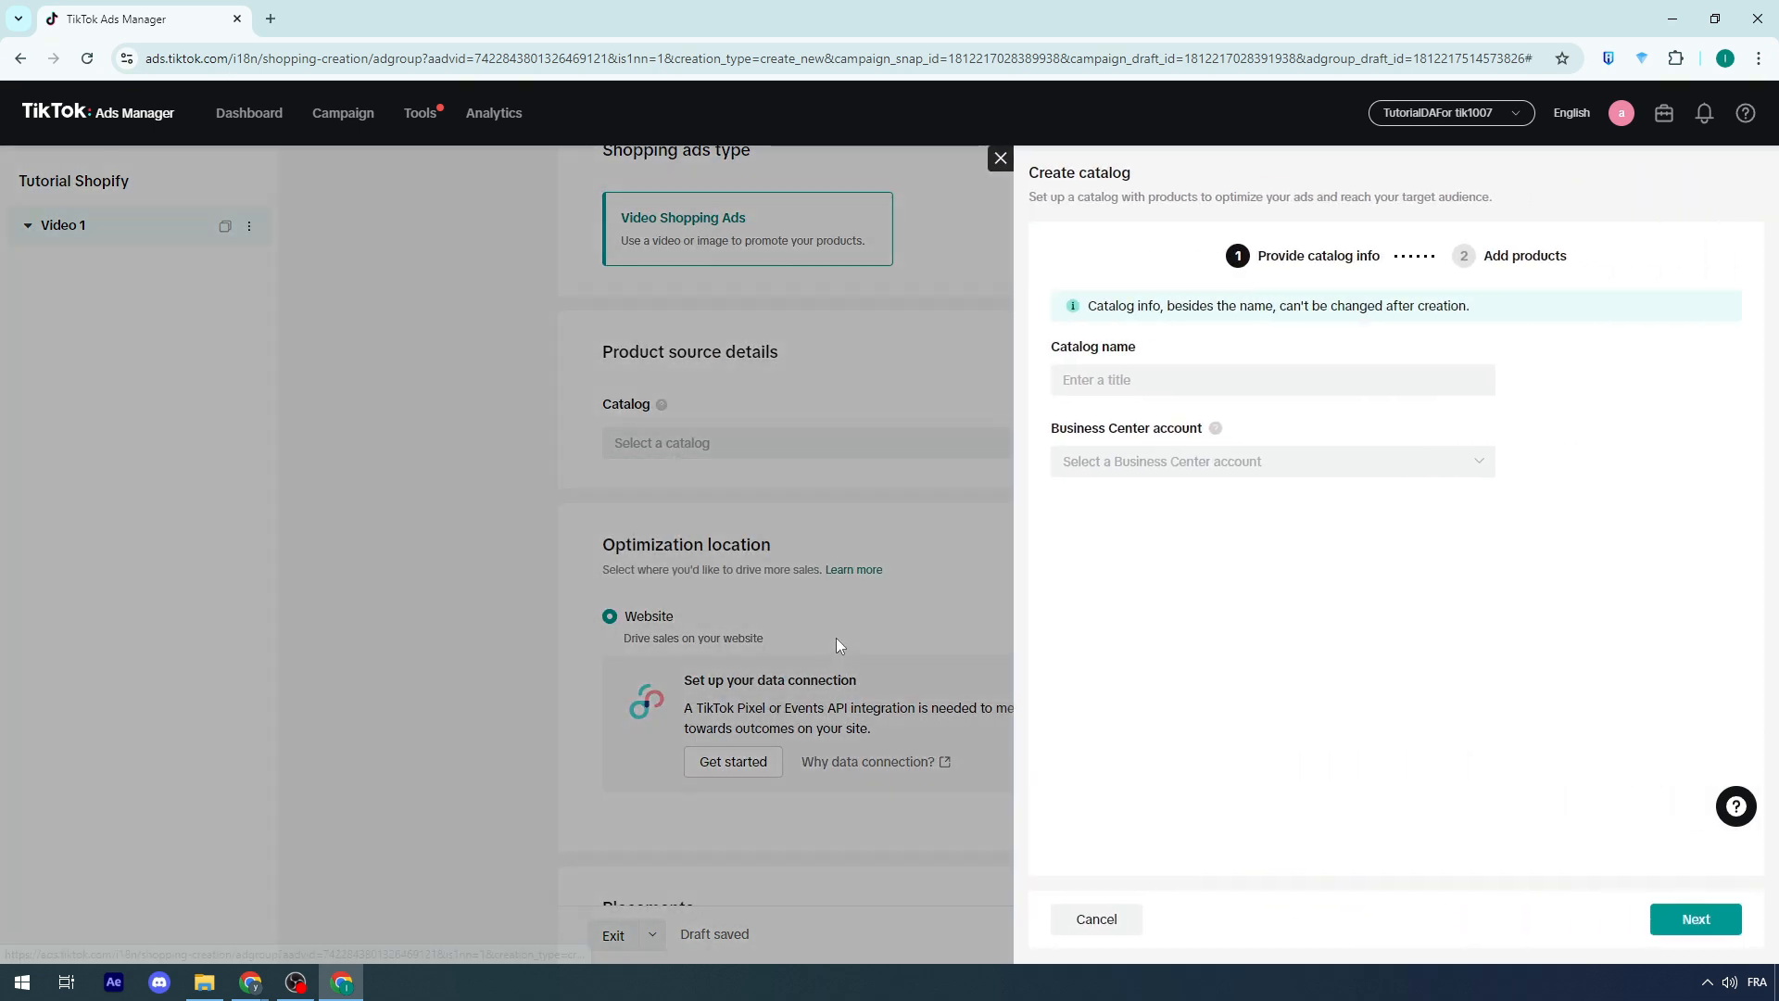
click(1112, 387)
text(IPHONE 16)
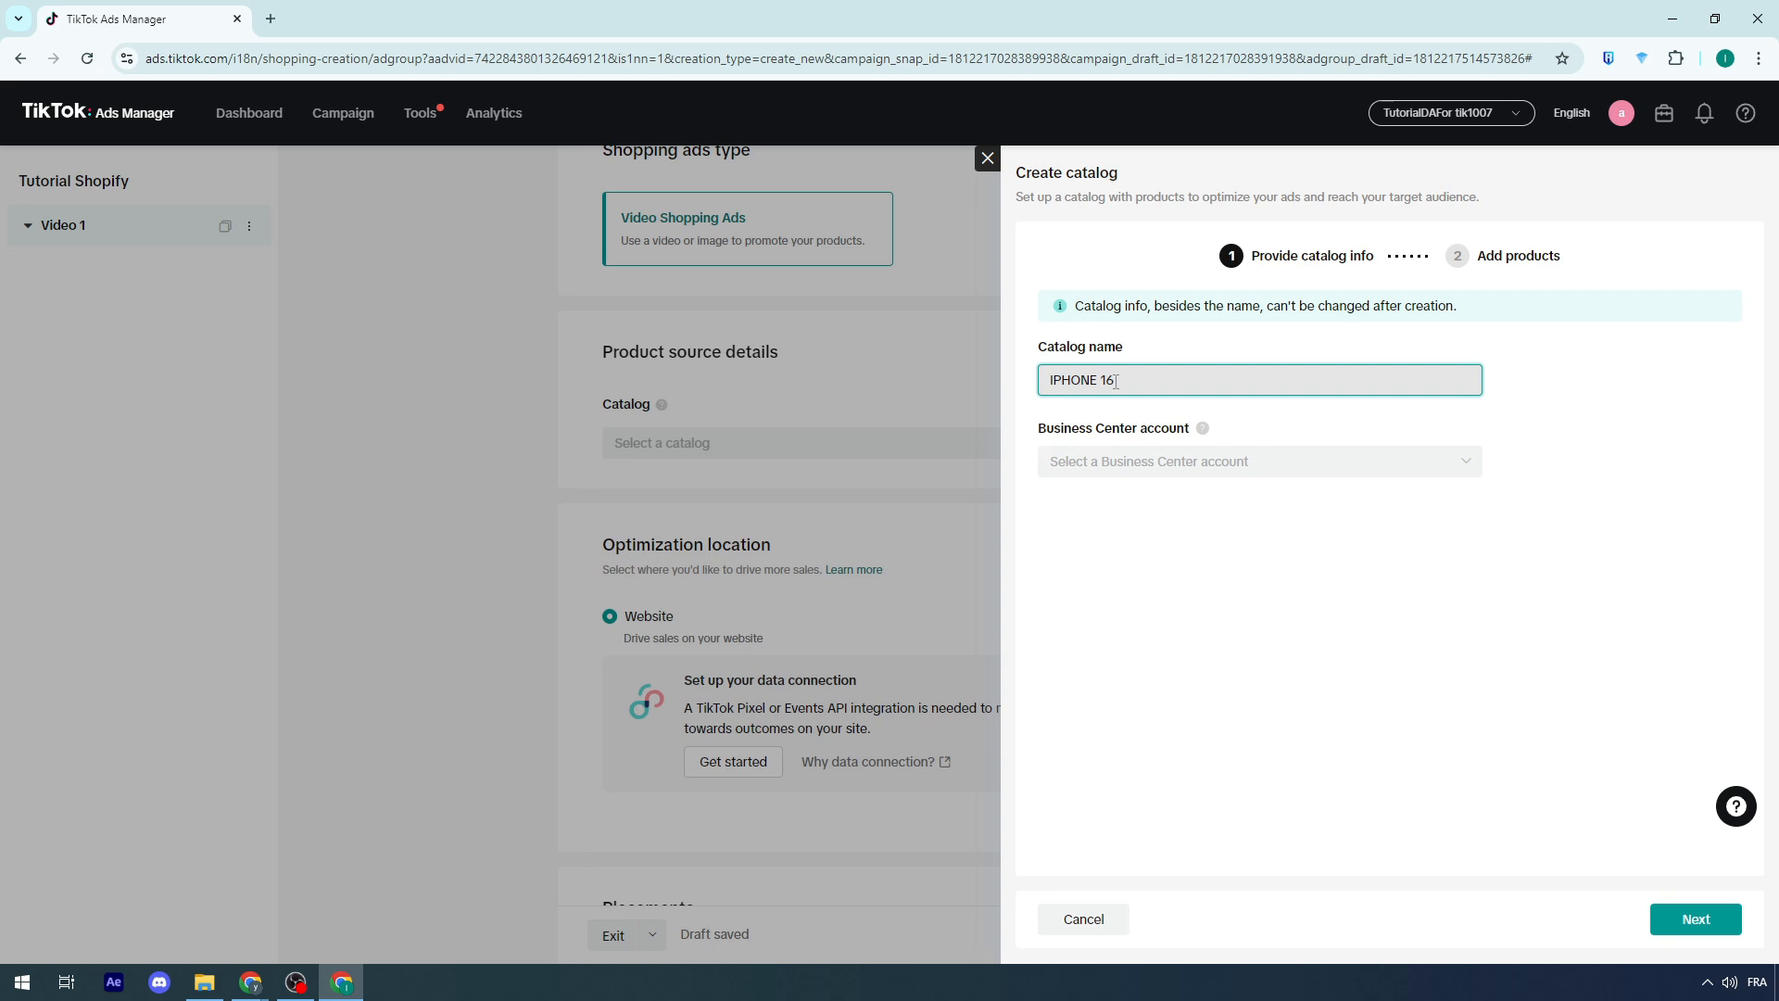
click(1123, 485)
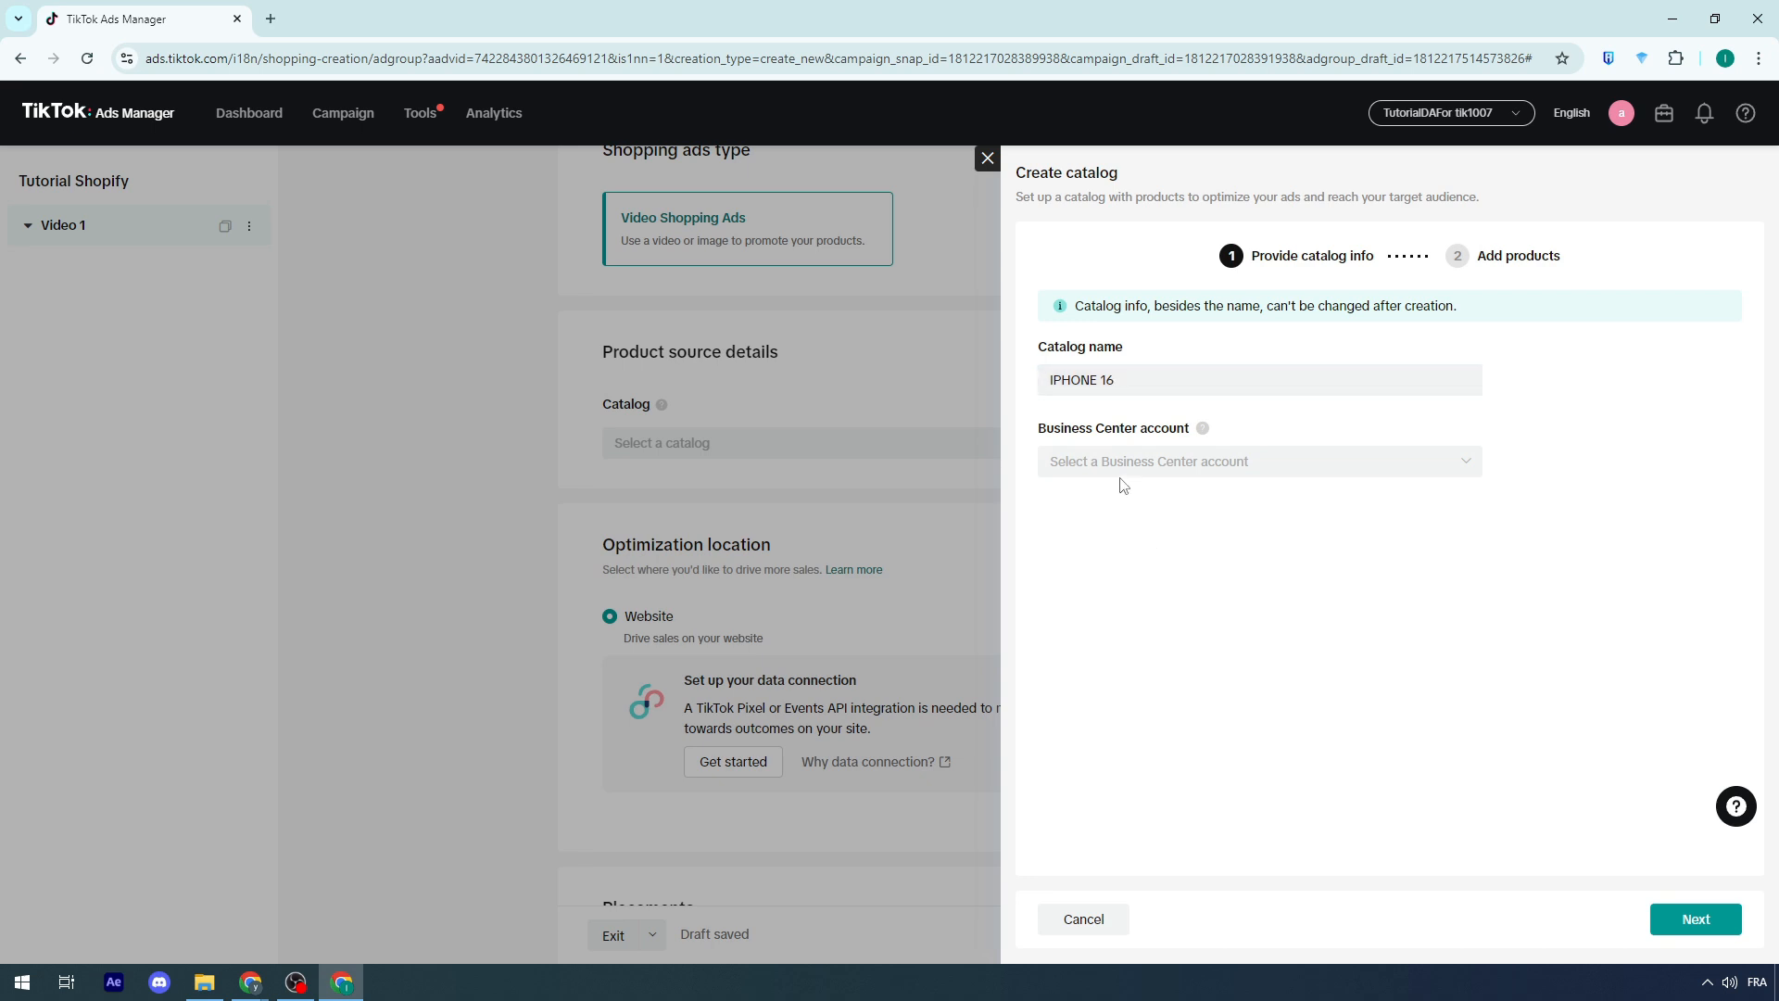
Step: Create a Business Center account with the Africa/Casablanca time zone, then leave catalog creation without saving
click(1116, 470)
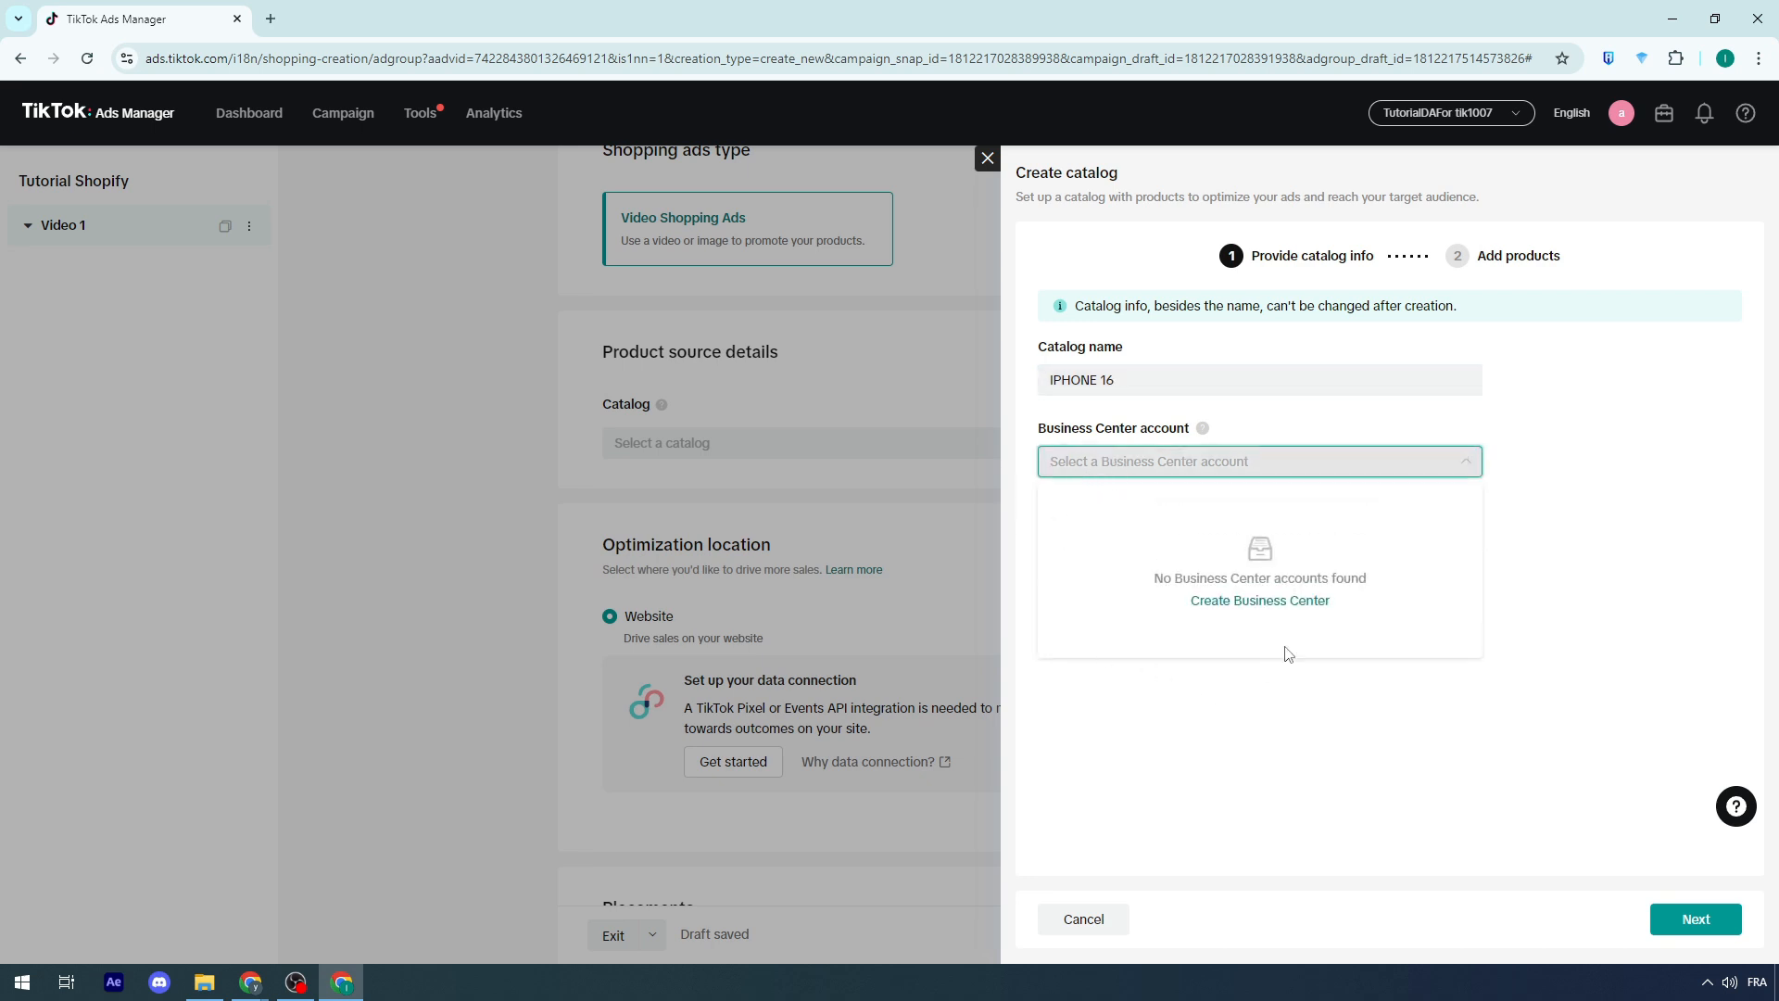
click(1243, 706)
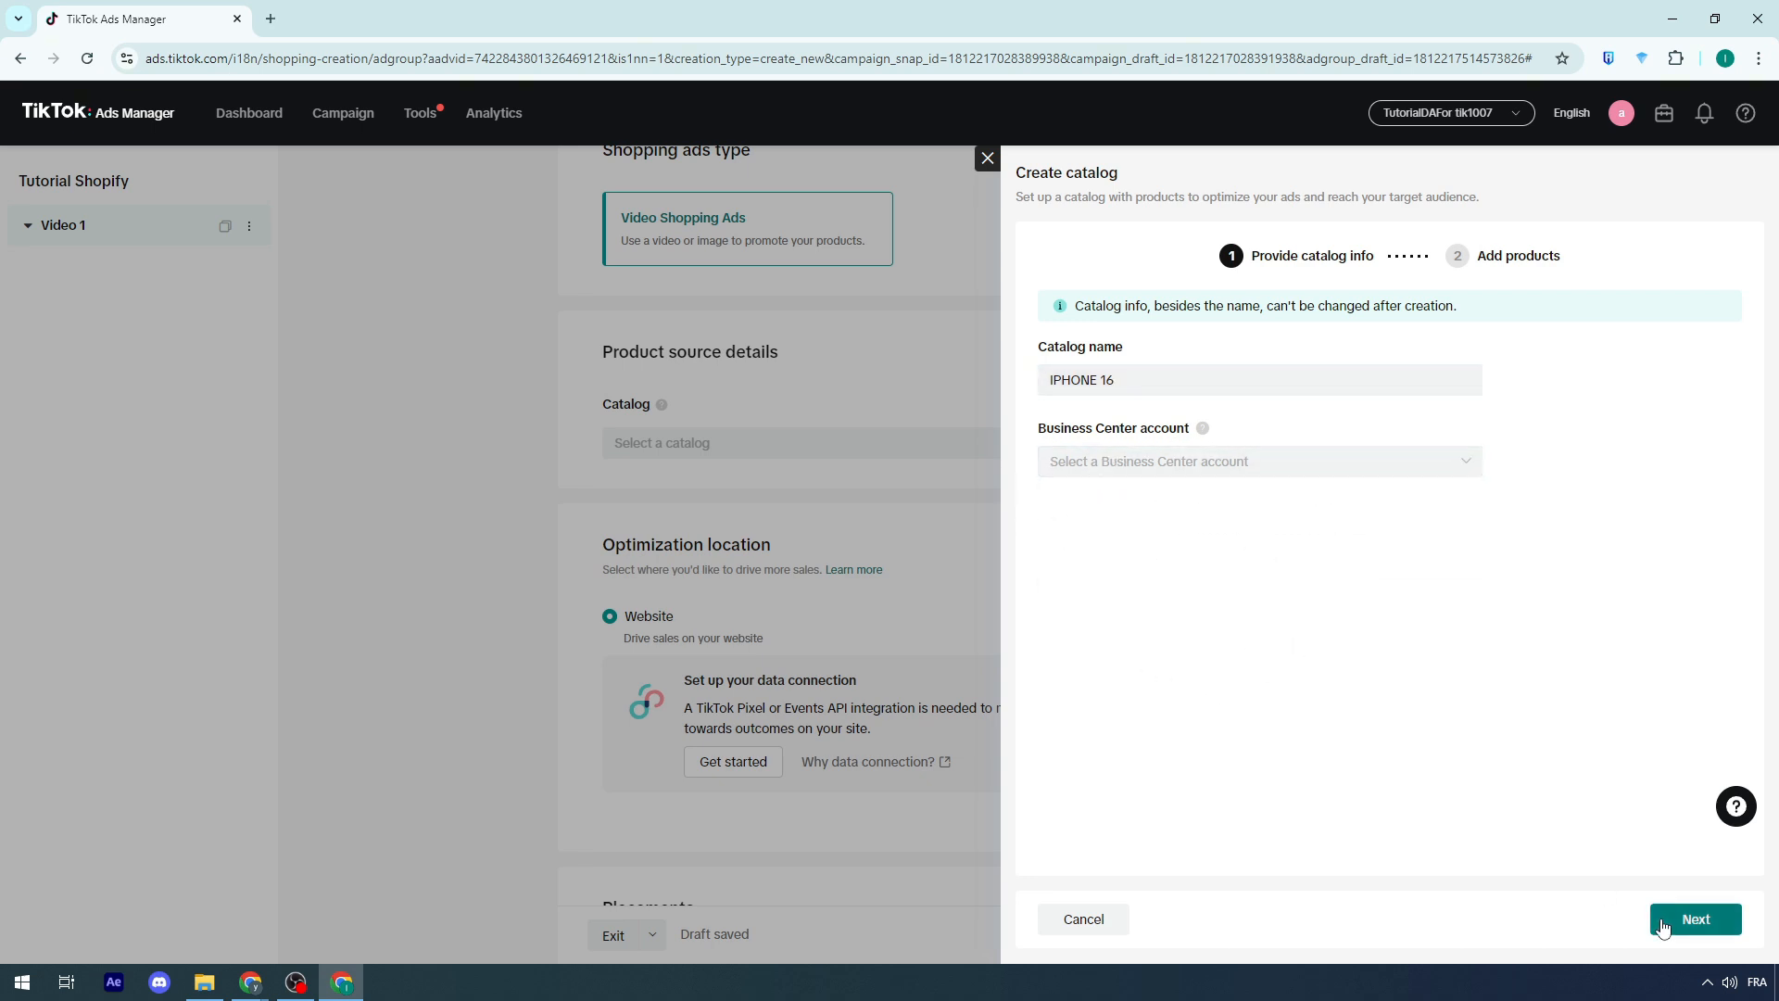
click(1692, 918)
click(1205, 463)
click(1235, 608)
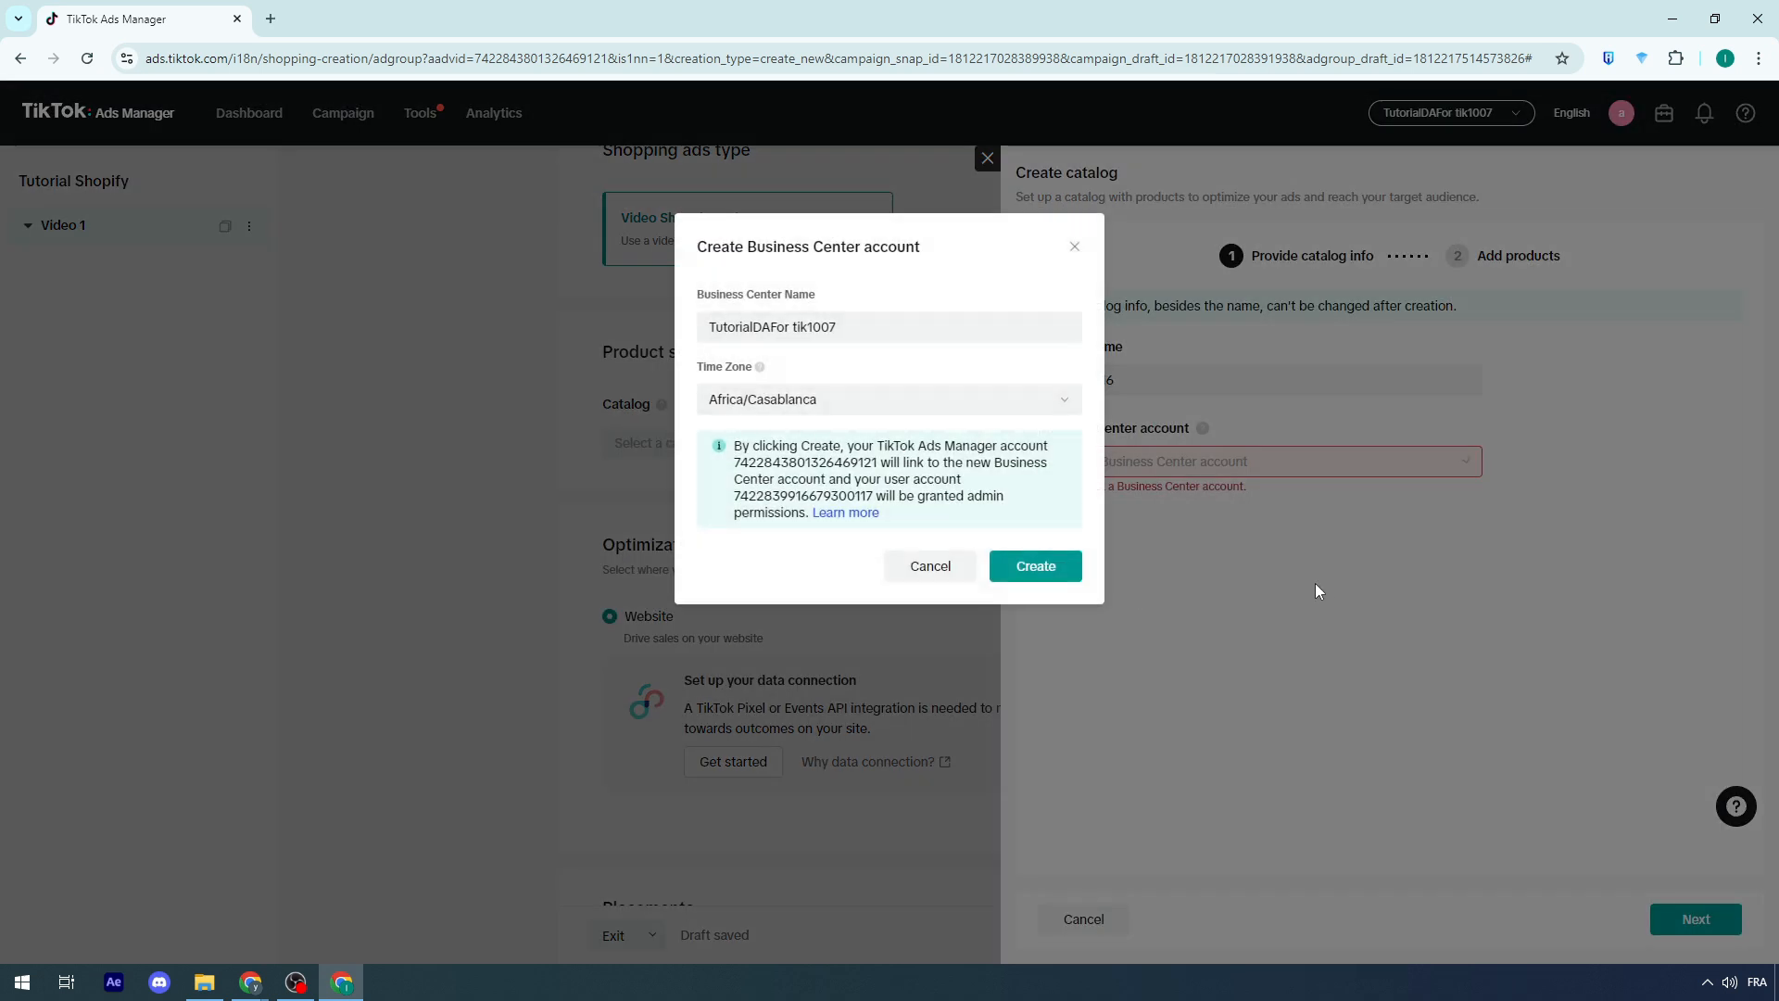
click(1036, 565)
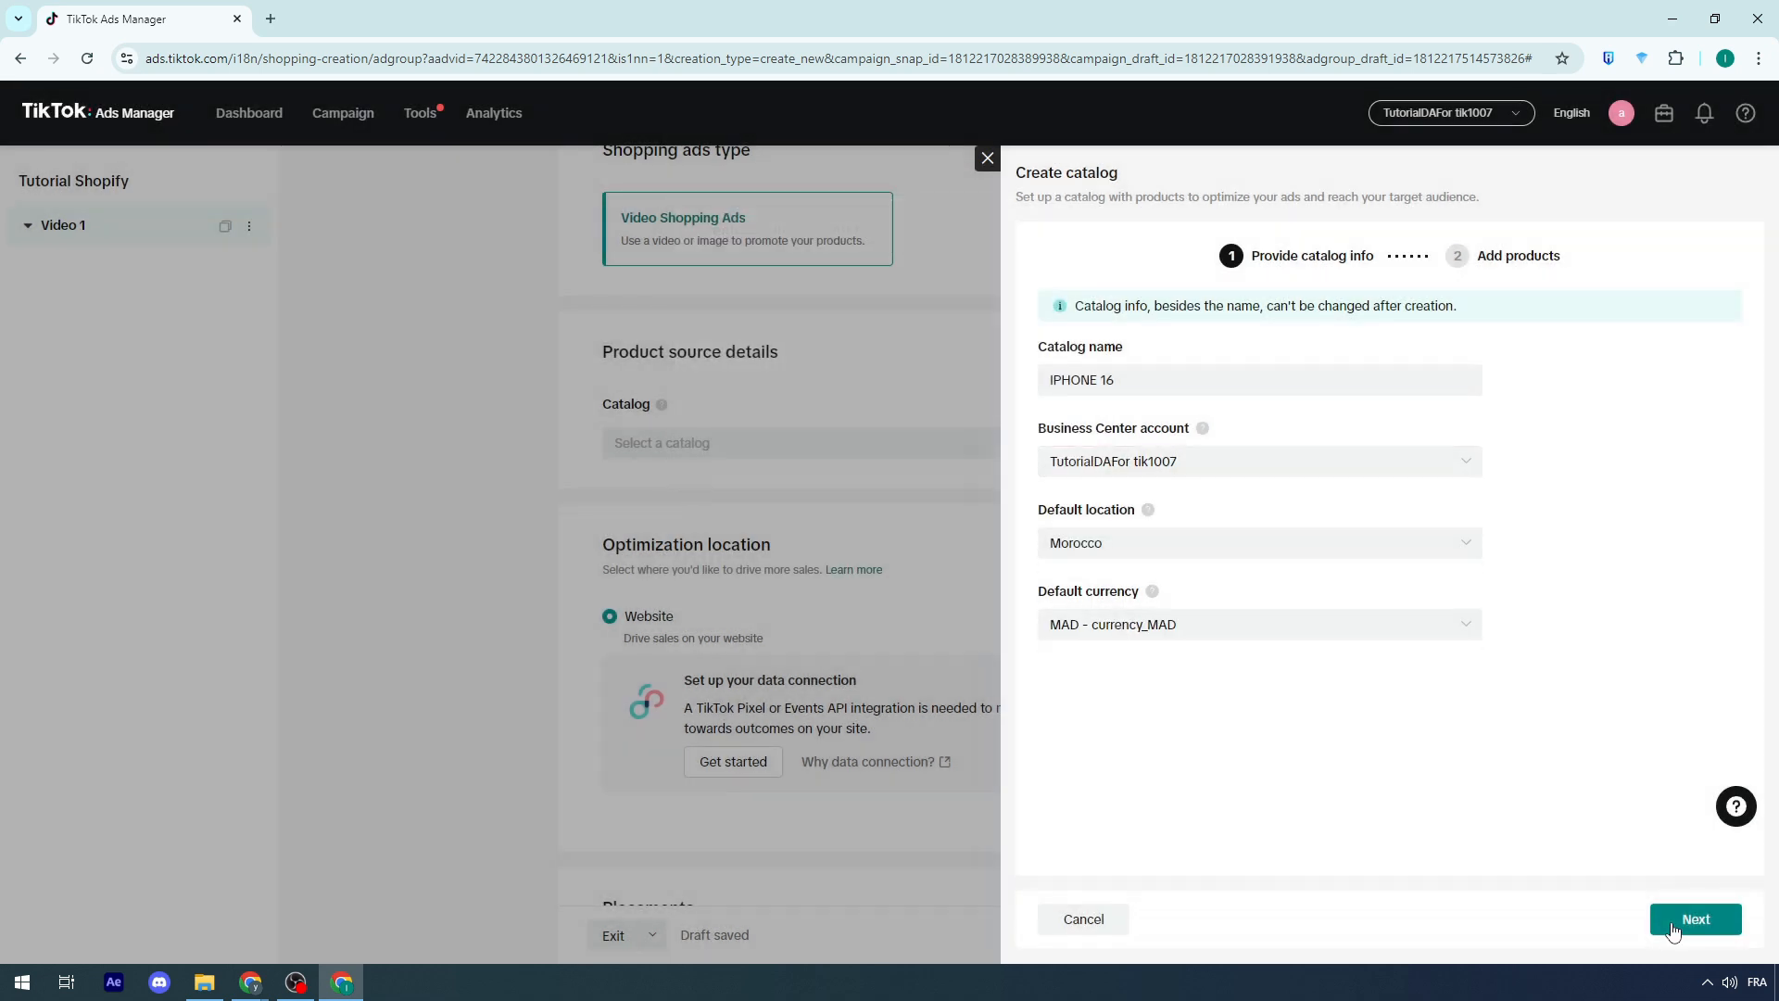
click(1673, 922)
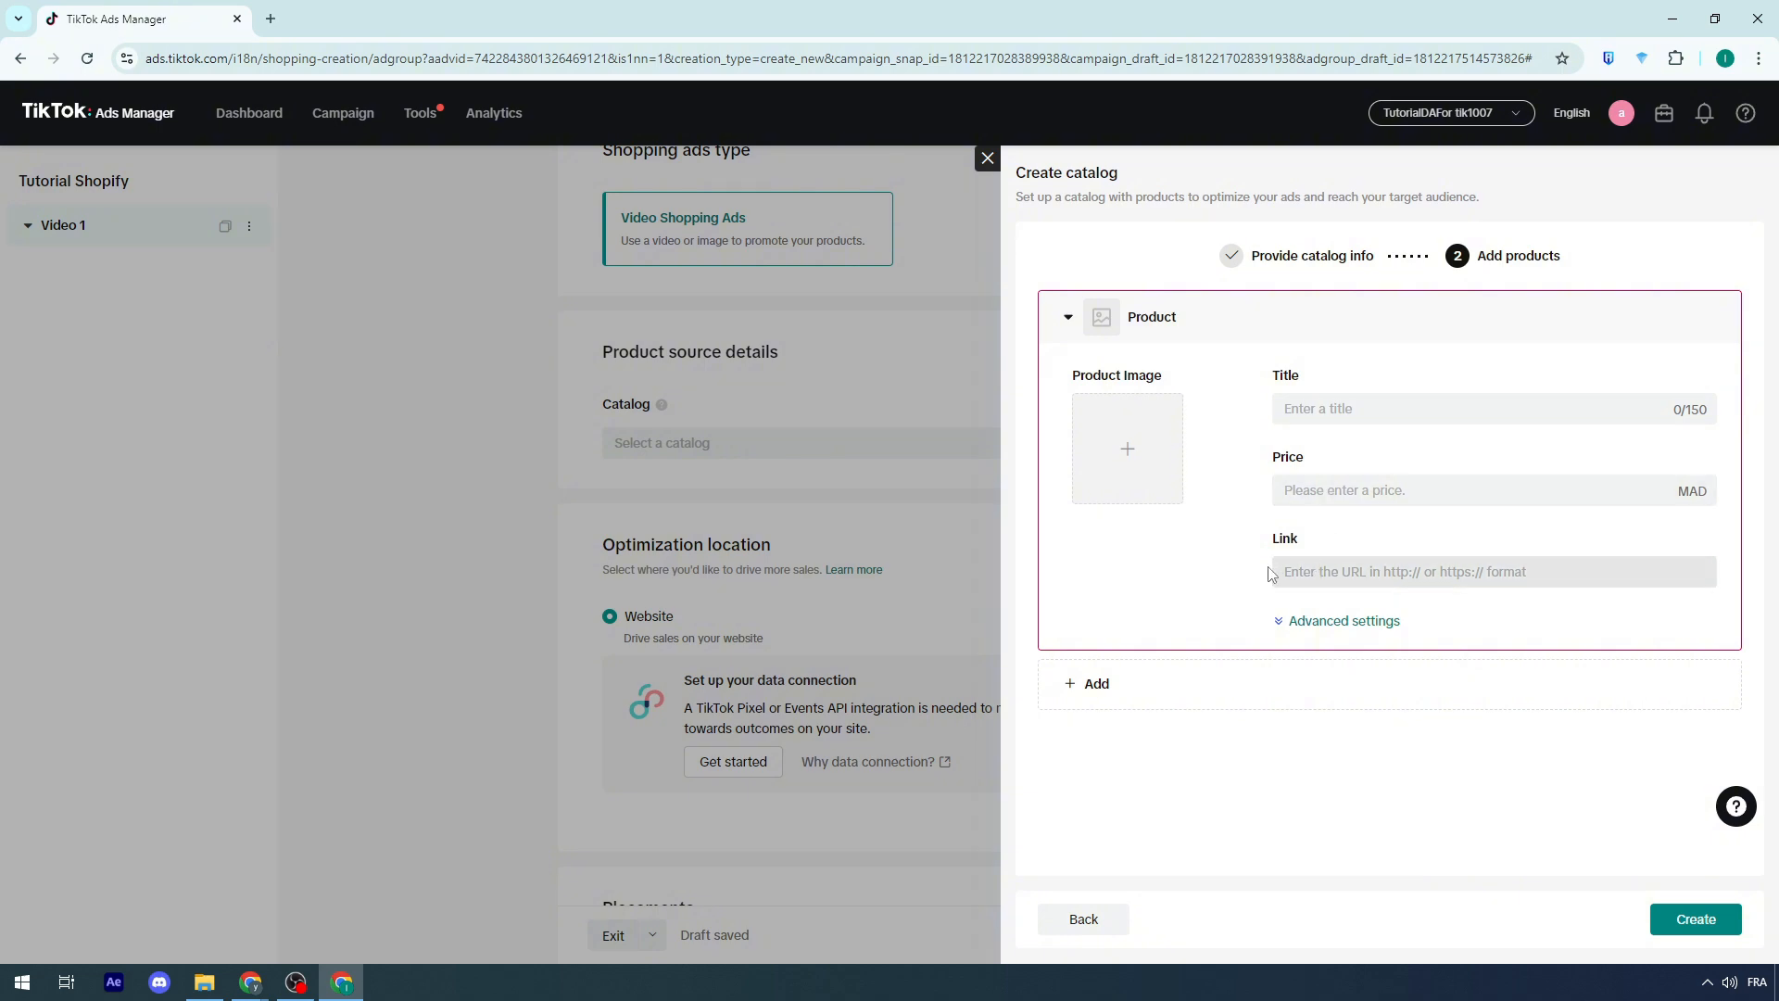
click(988, 158)
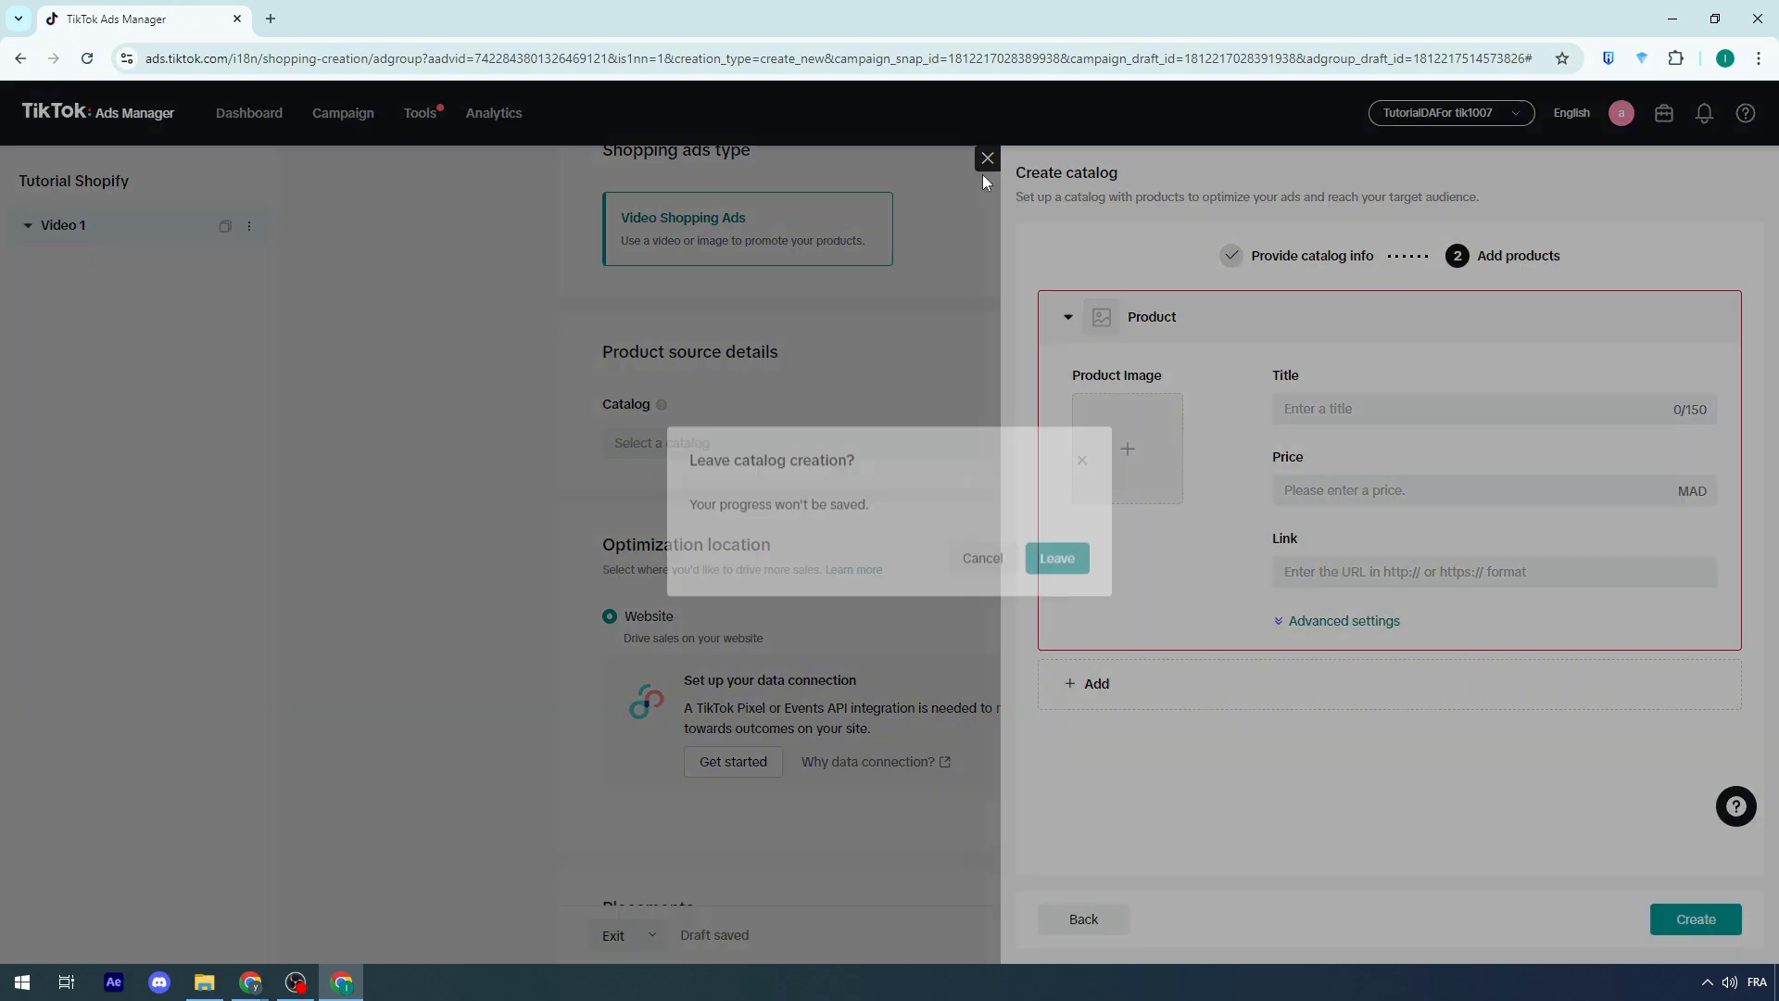
click(1051, 580)
Step: Open the website data connection setup in a new tab, then close that tab
scroll(611, 495, down, 5)
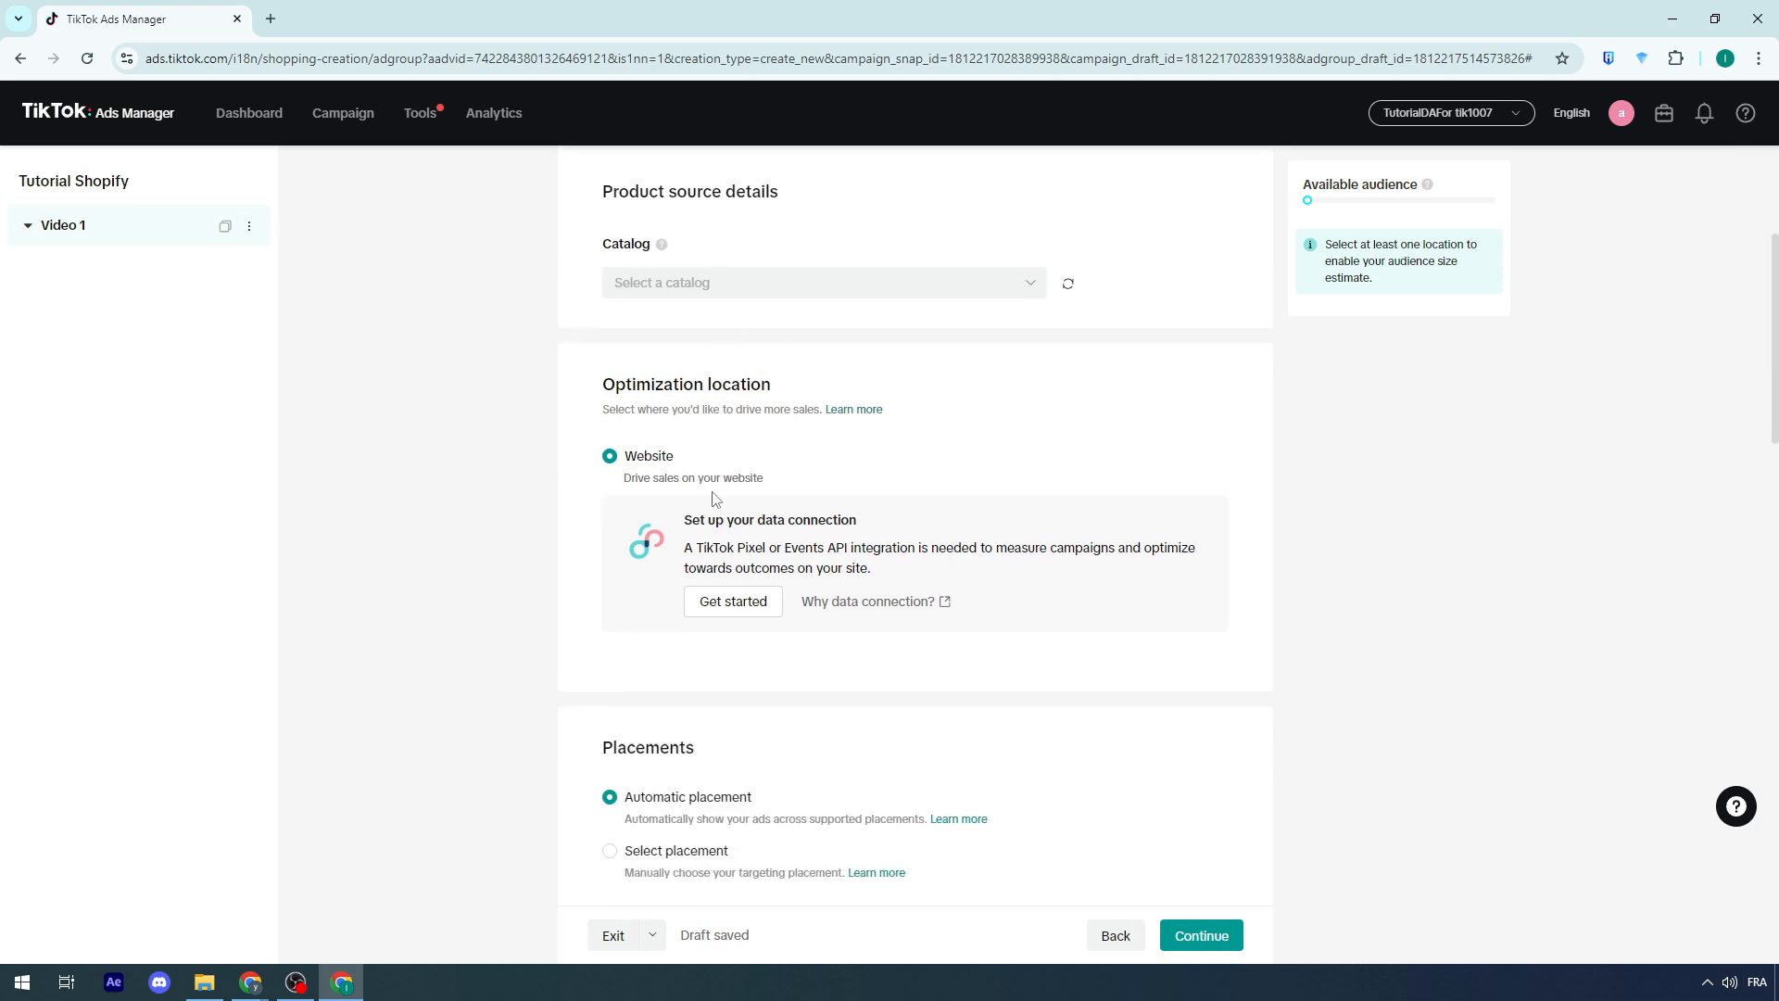
scroll(722, 488, up, 3)
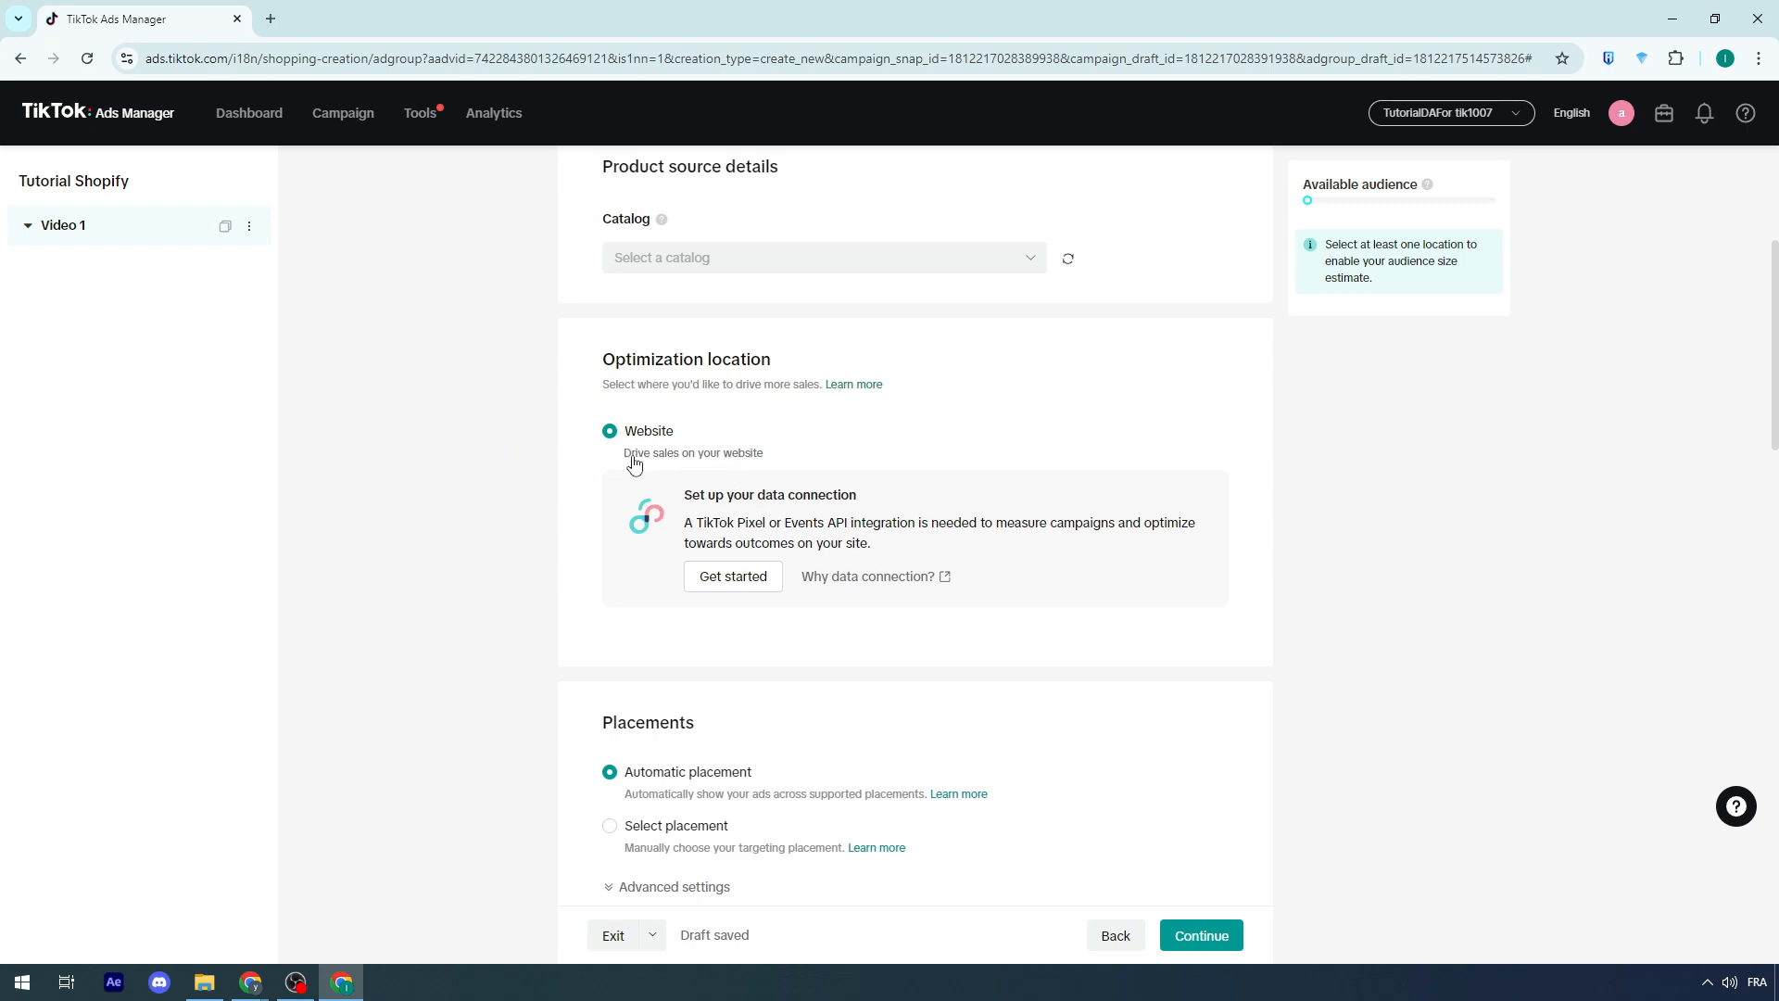
scroll(573, 505, down, 5)
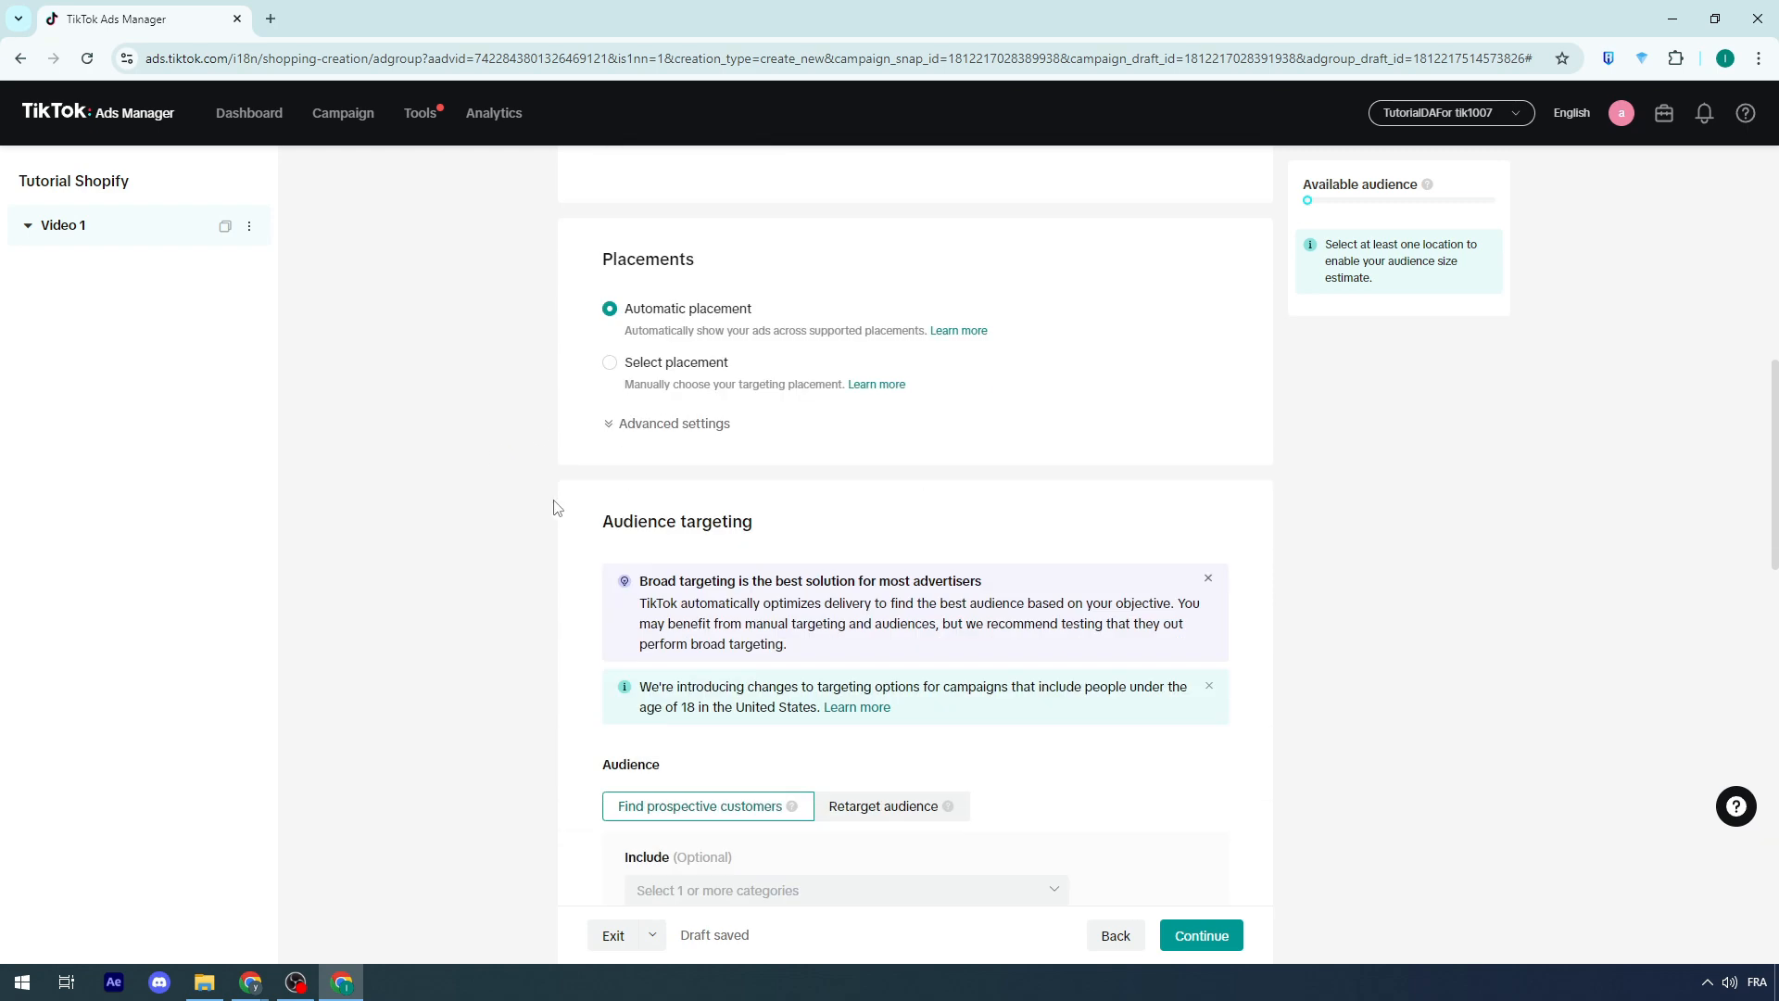
scroll(556, 508, up, 4)
click(729, 482)
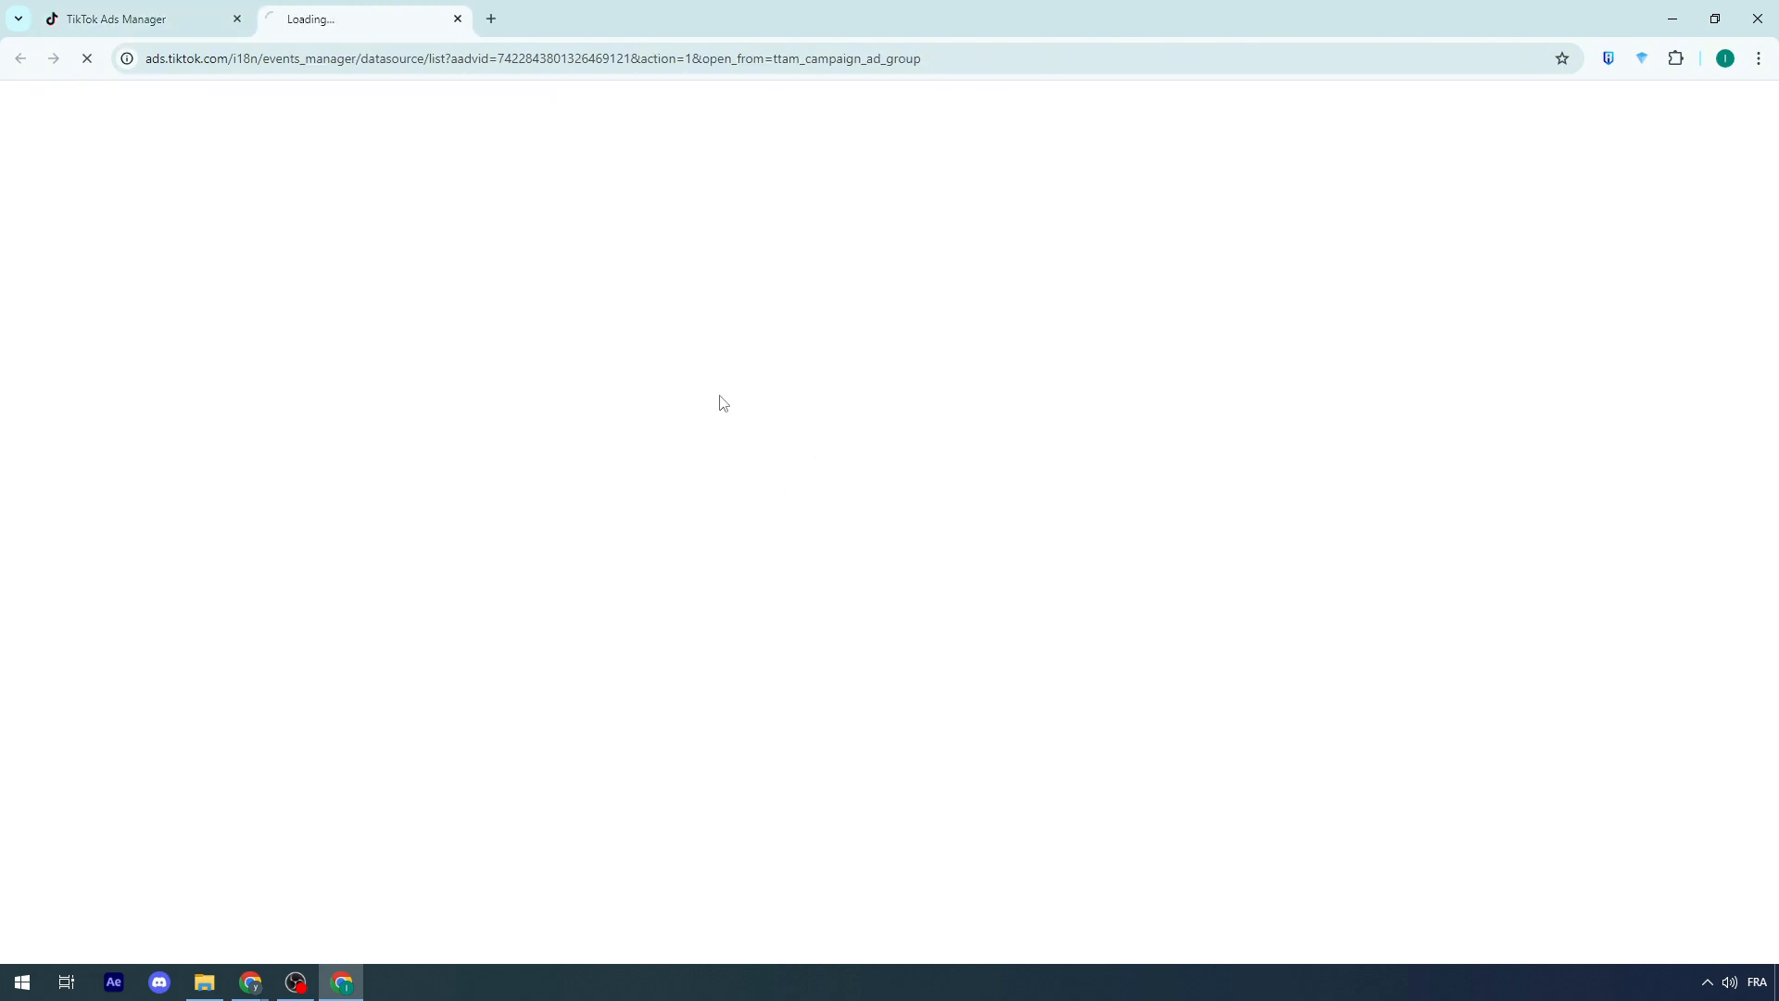
click(183, 5)
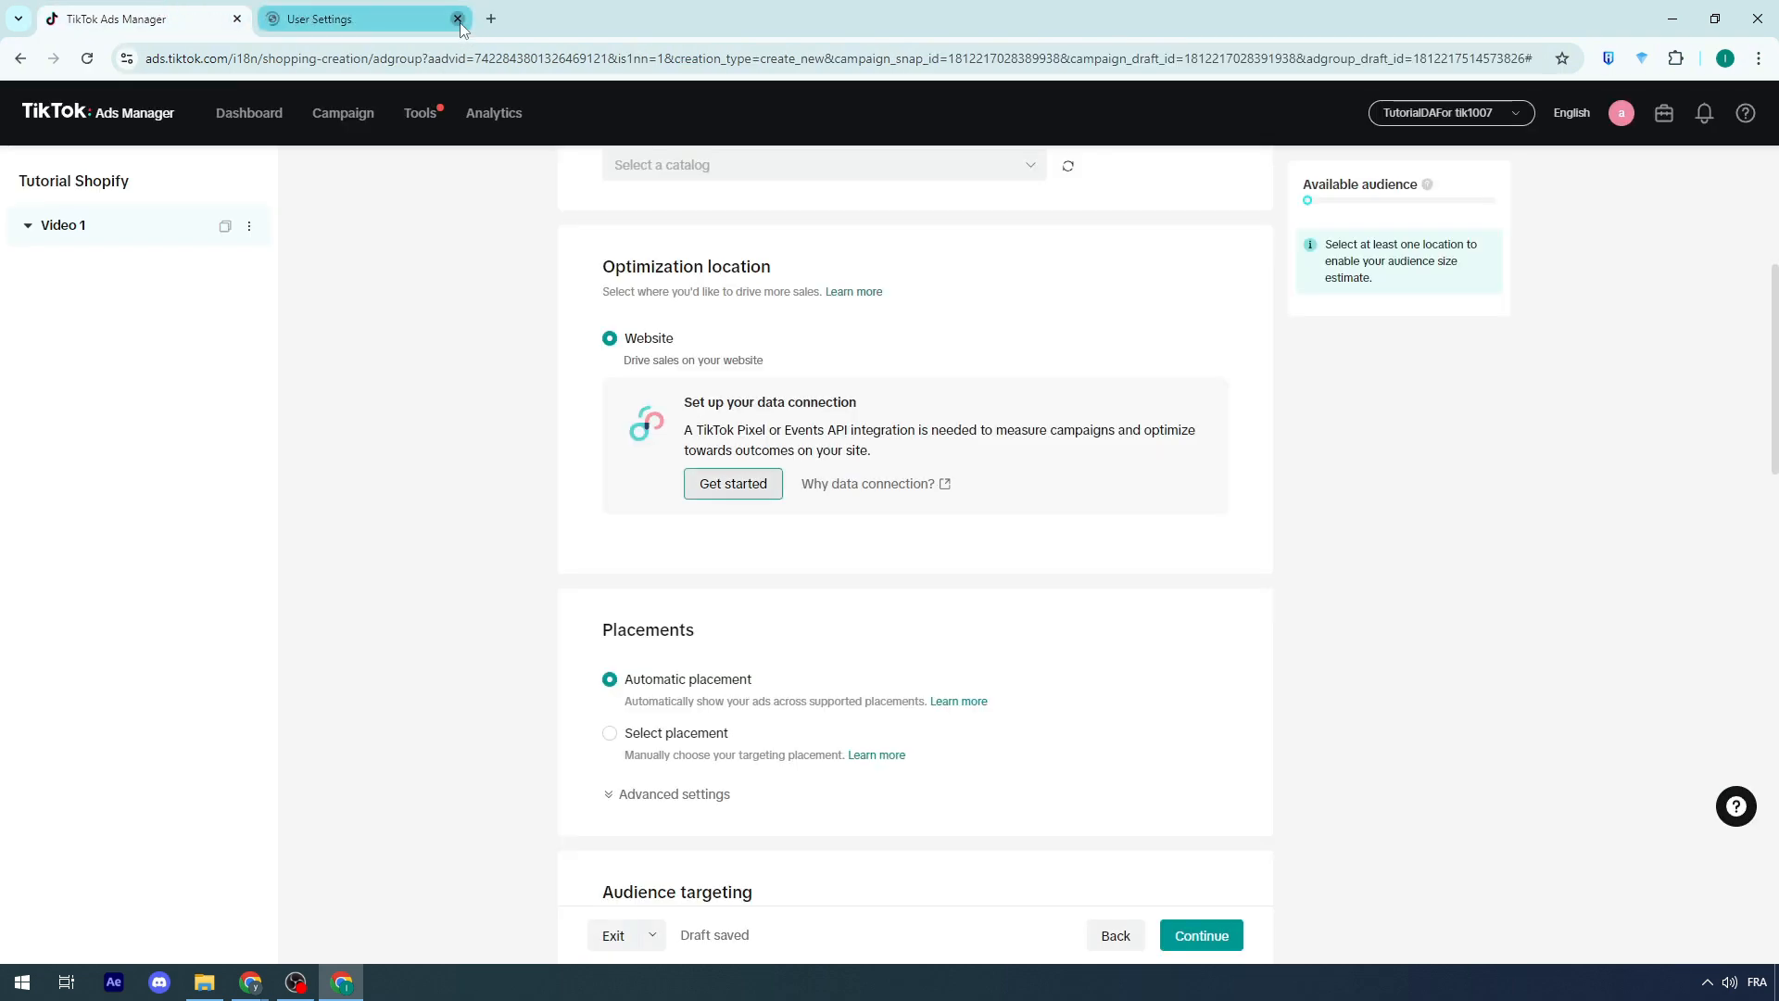
click(457, 19)
Step: Choose Select placement and deselect the Pangle placement, keeping TikTok only
scroll(544, 326, down, 3)
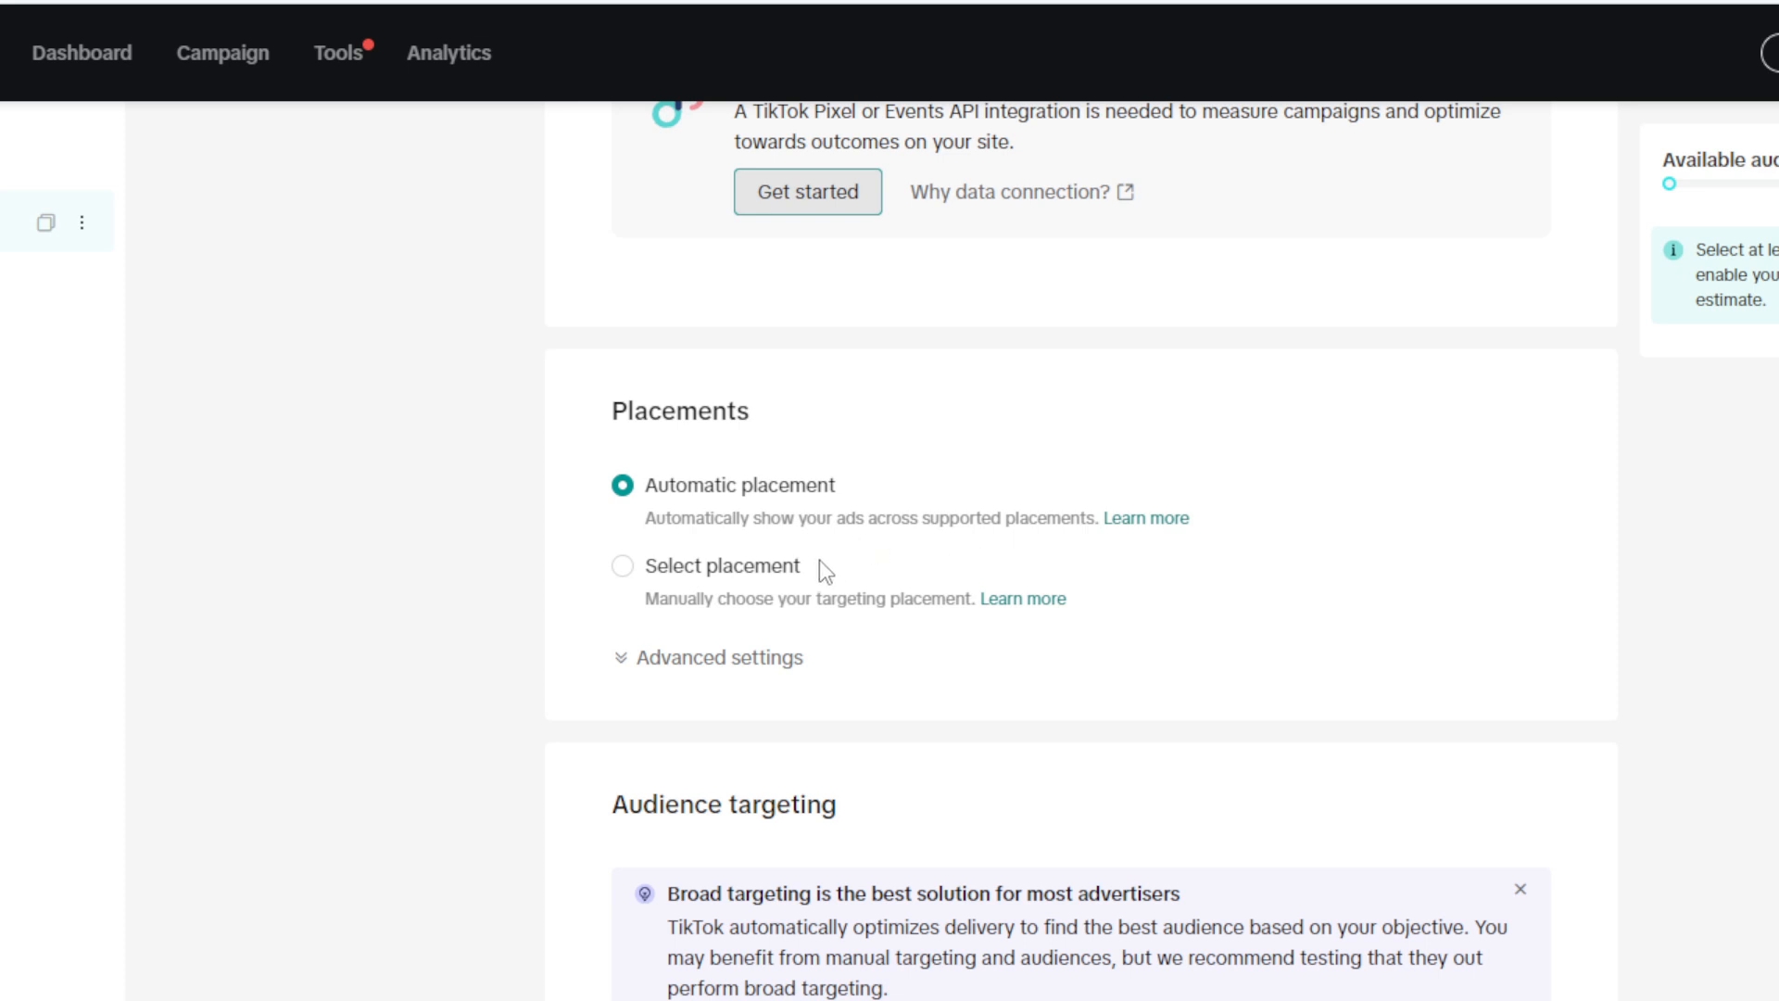
click(758, 569)
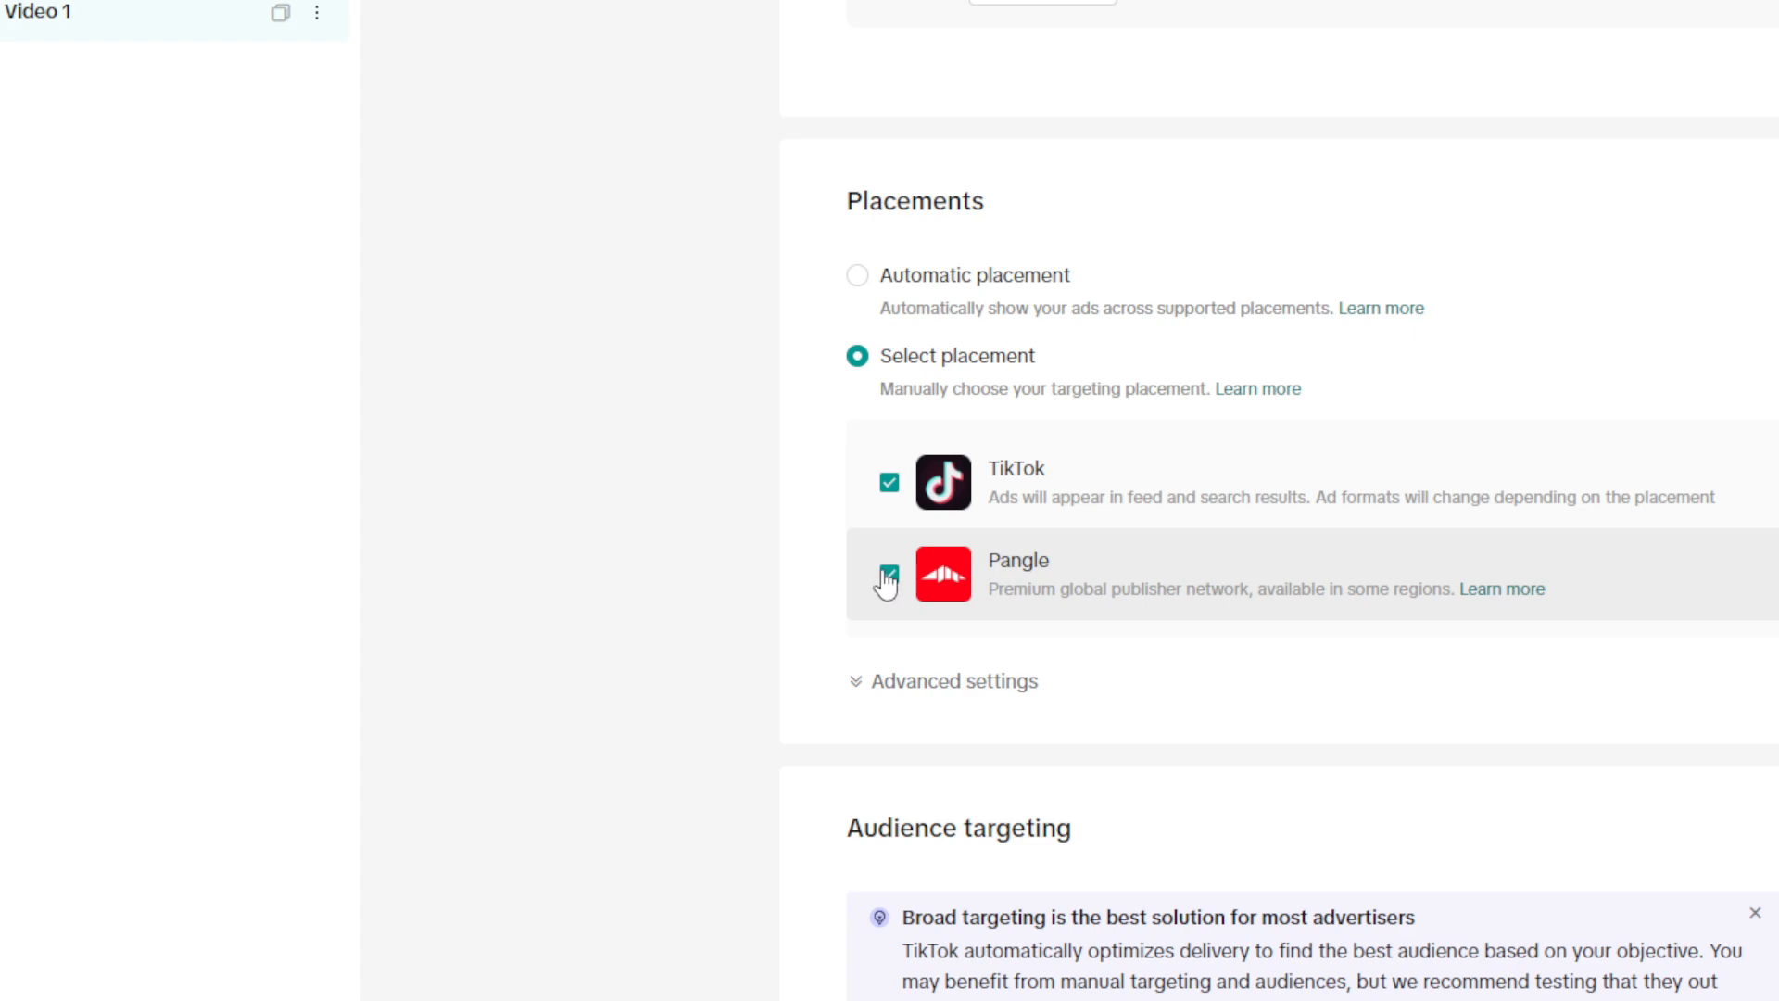
click(889, 575)
Step: Set the audience demographics to ages 25-34 and 35-44 and gender Male
scroll(889, 493, down, 7)
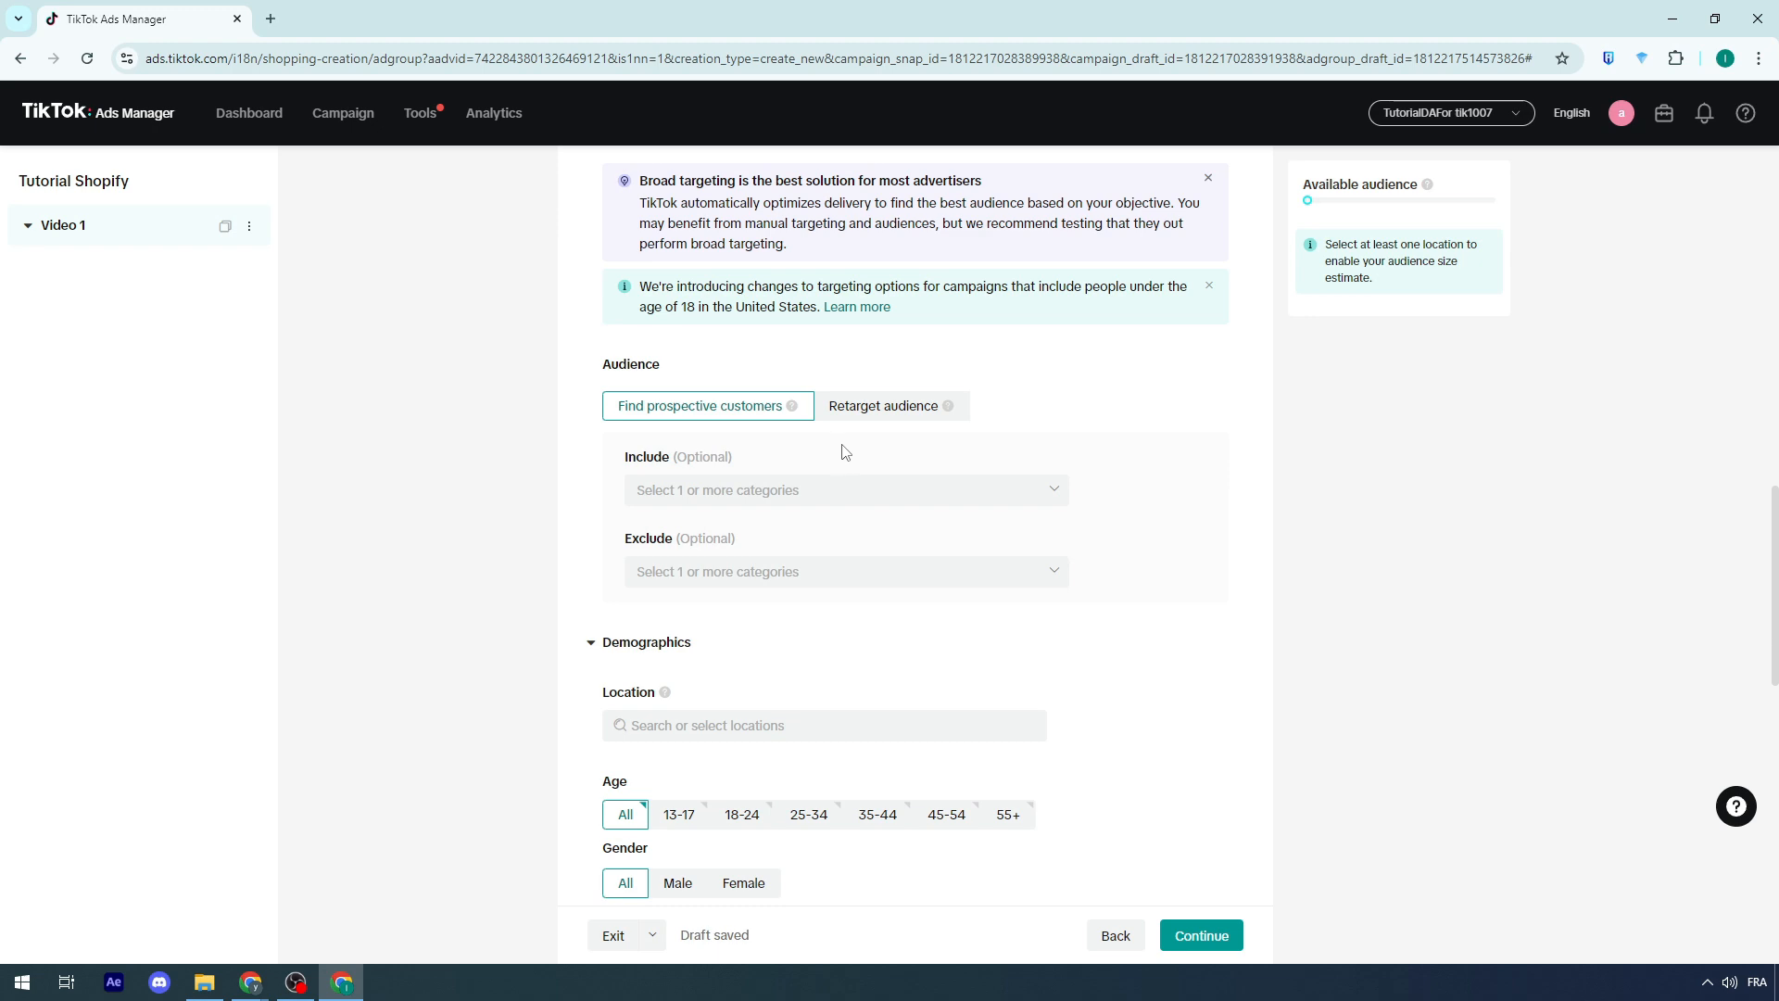
scroll(727, 556, up, 5)
scroll(671, 501, down, 10)
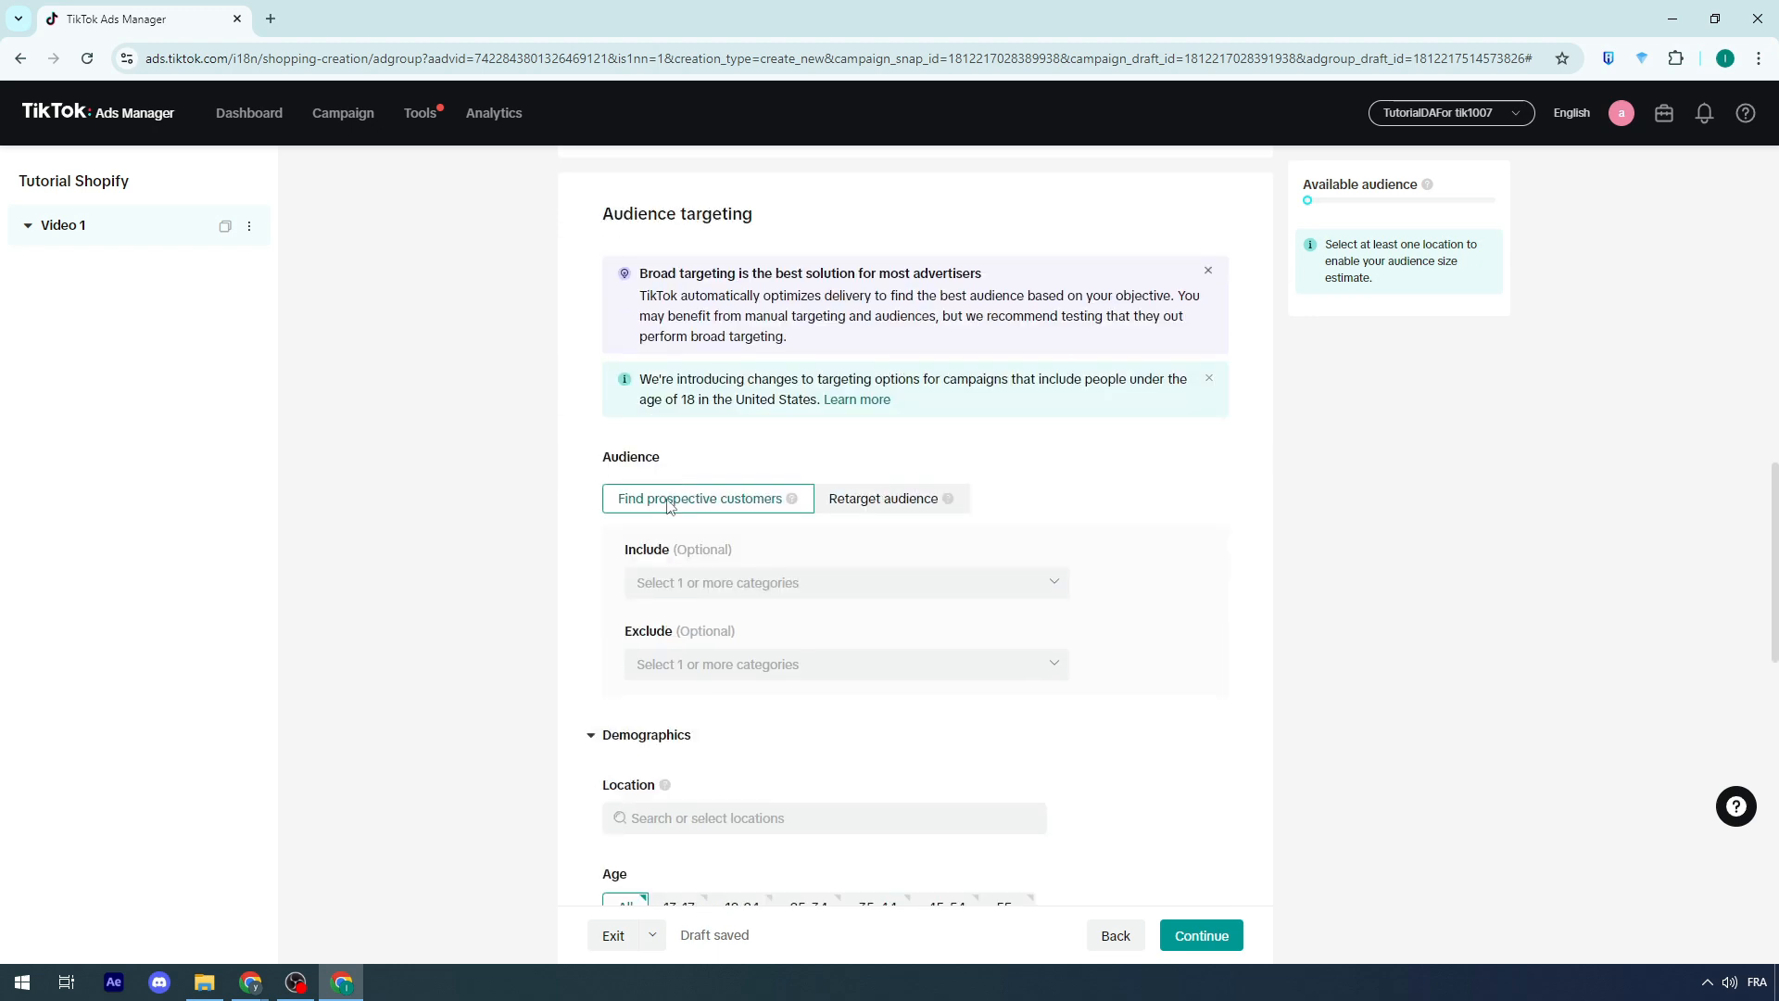
scroll(827, 589, up, 3)
scroll(742, 532, up, 4)
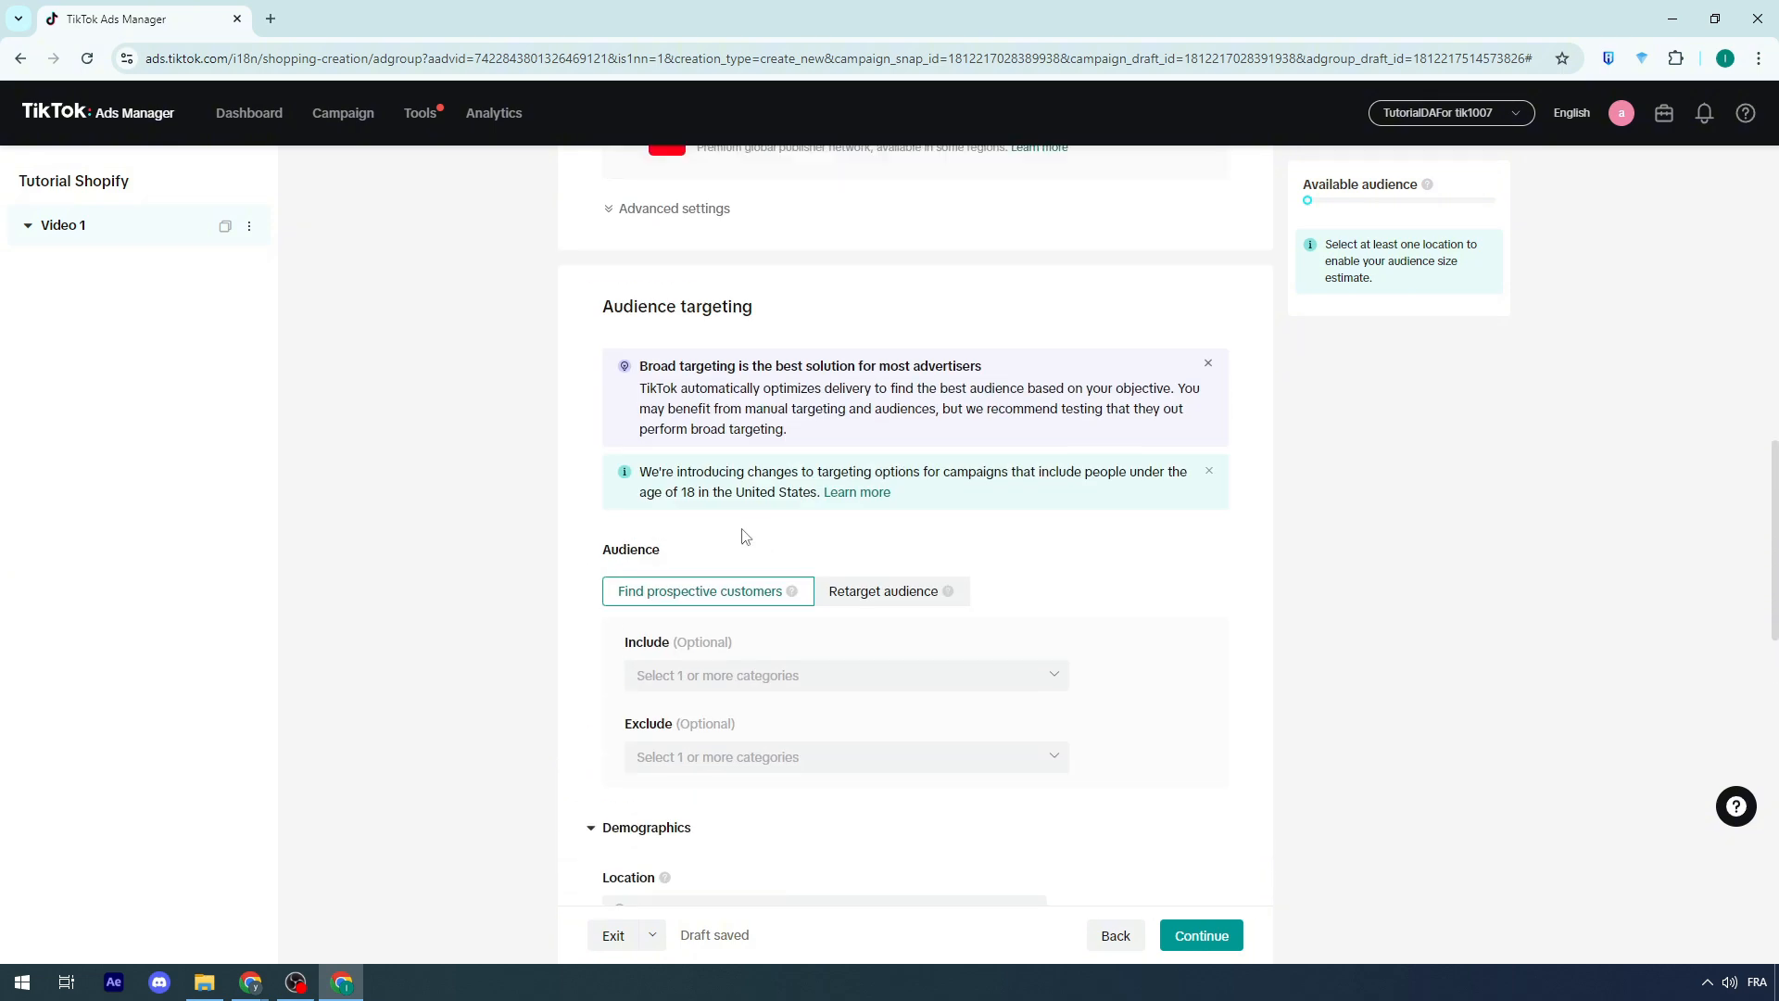
scroll(726, 568, down, 3)
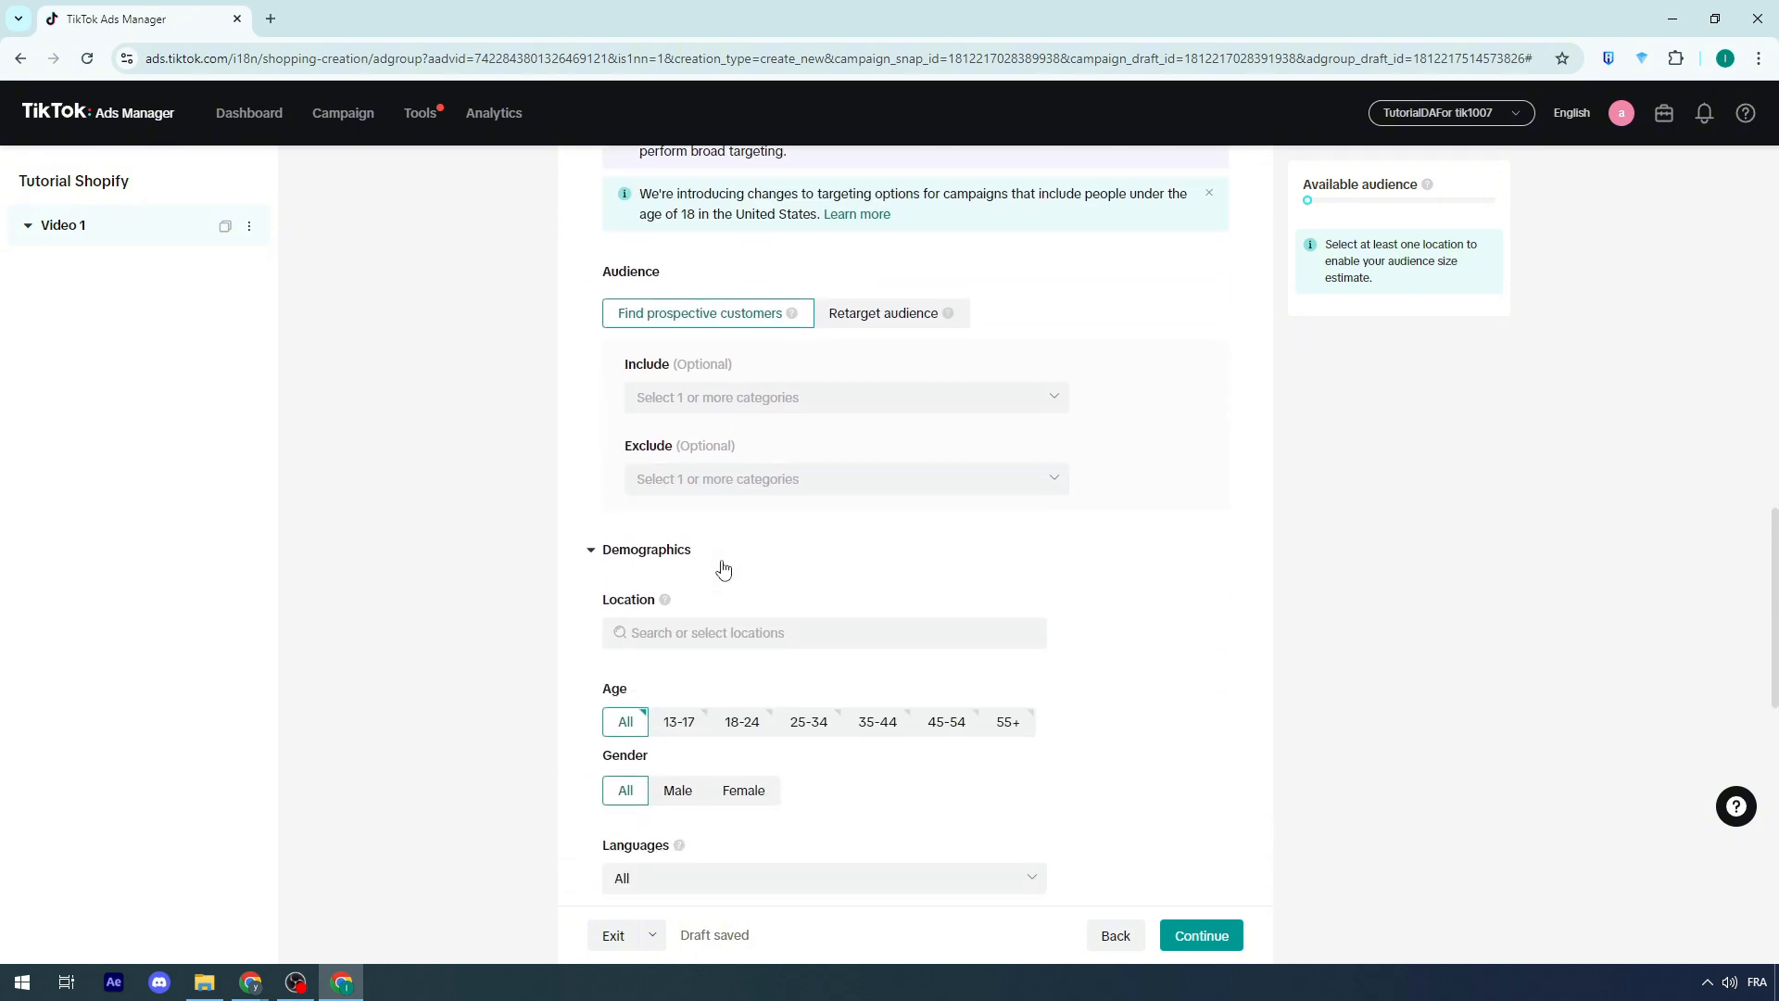
scroll(723, 568, down, 2)
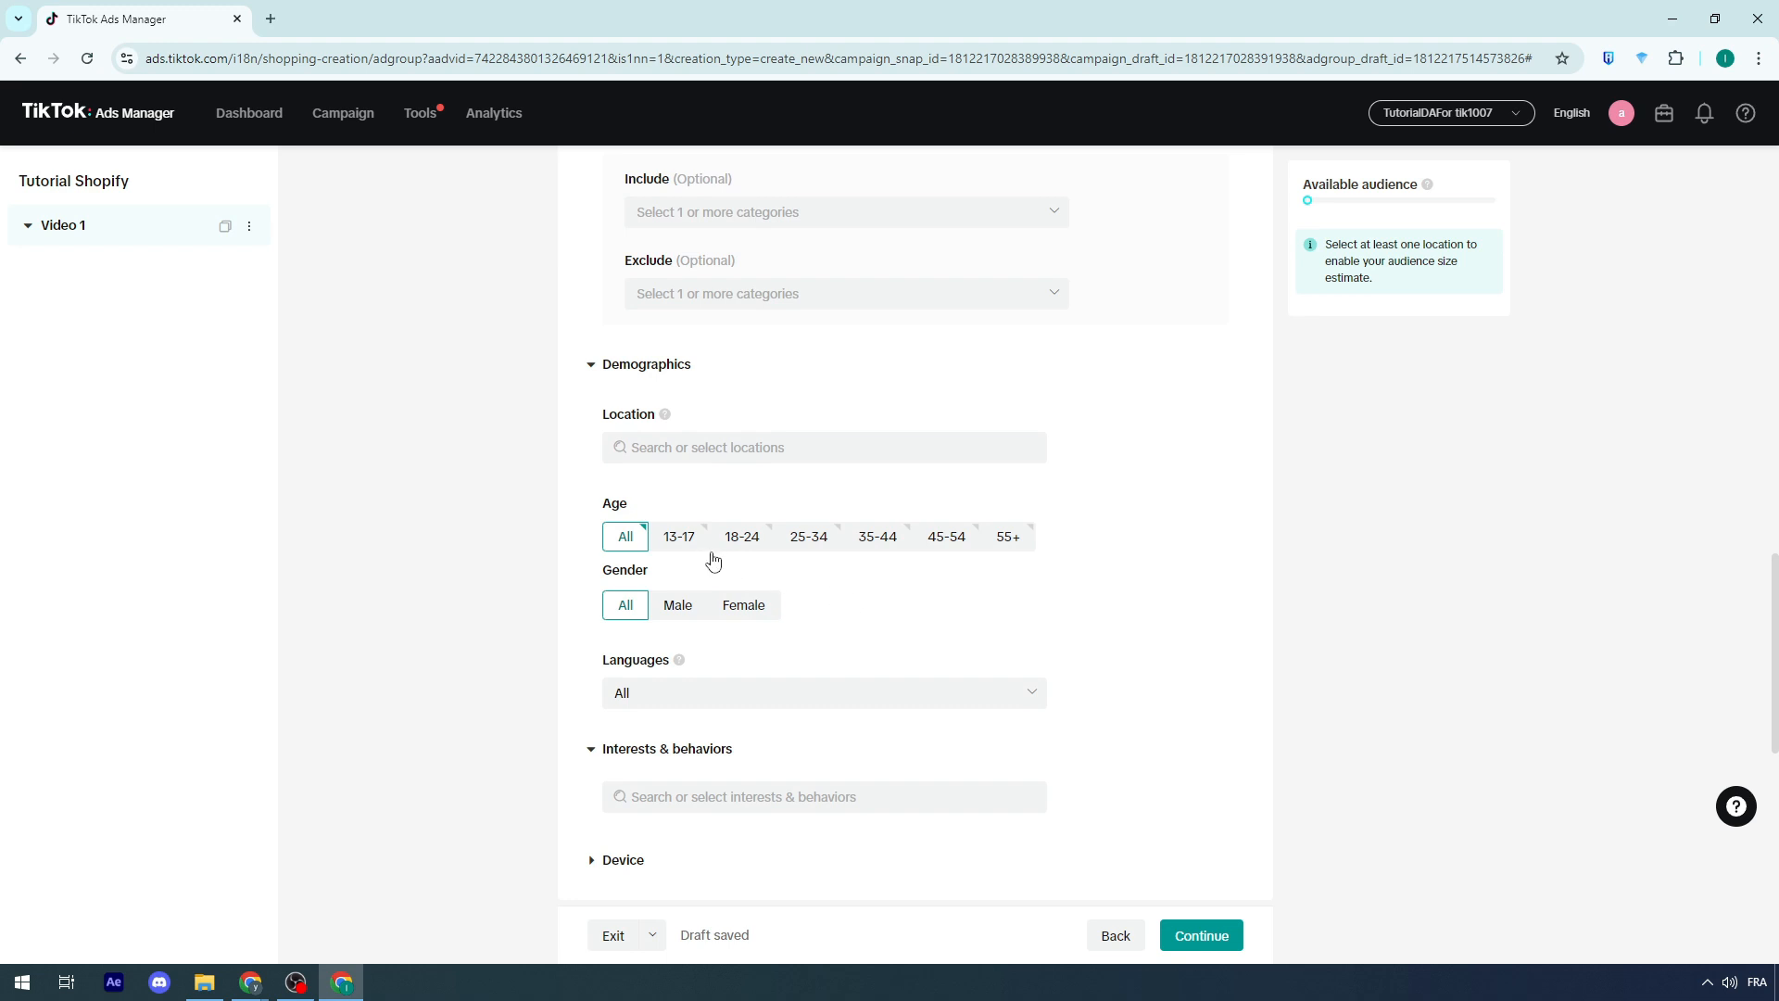
click(741, 539)
click(808, 543)
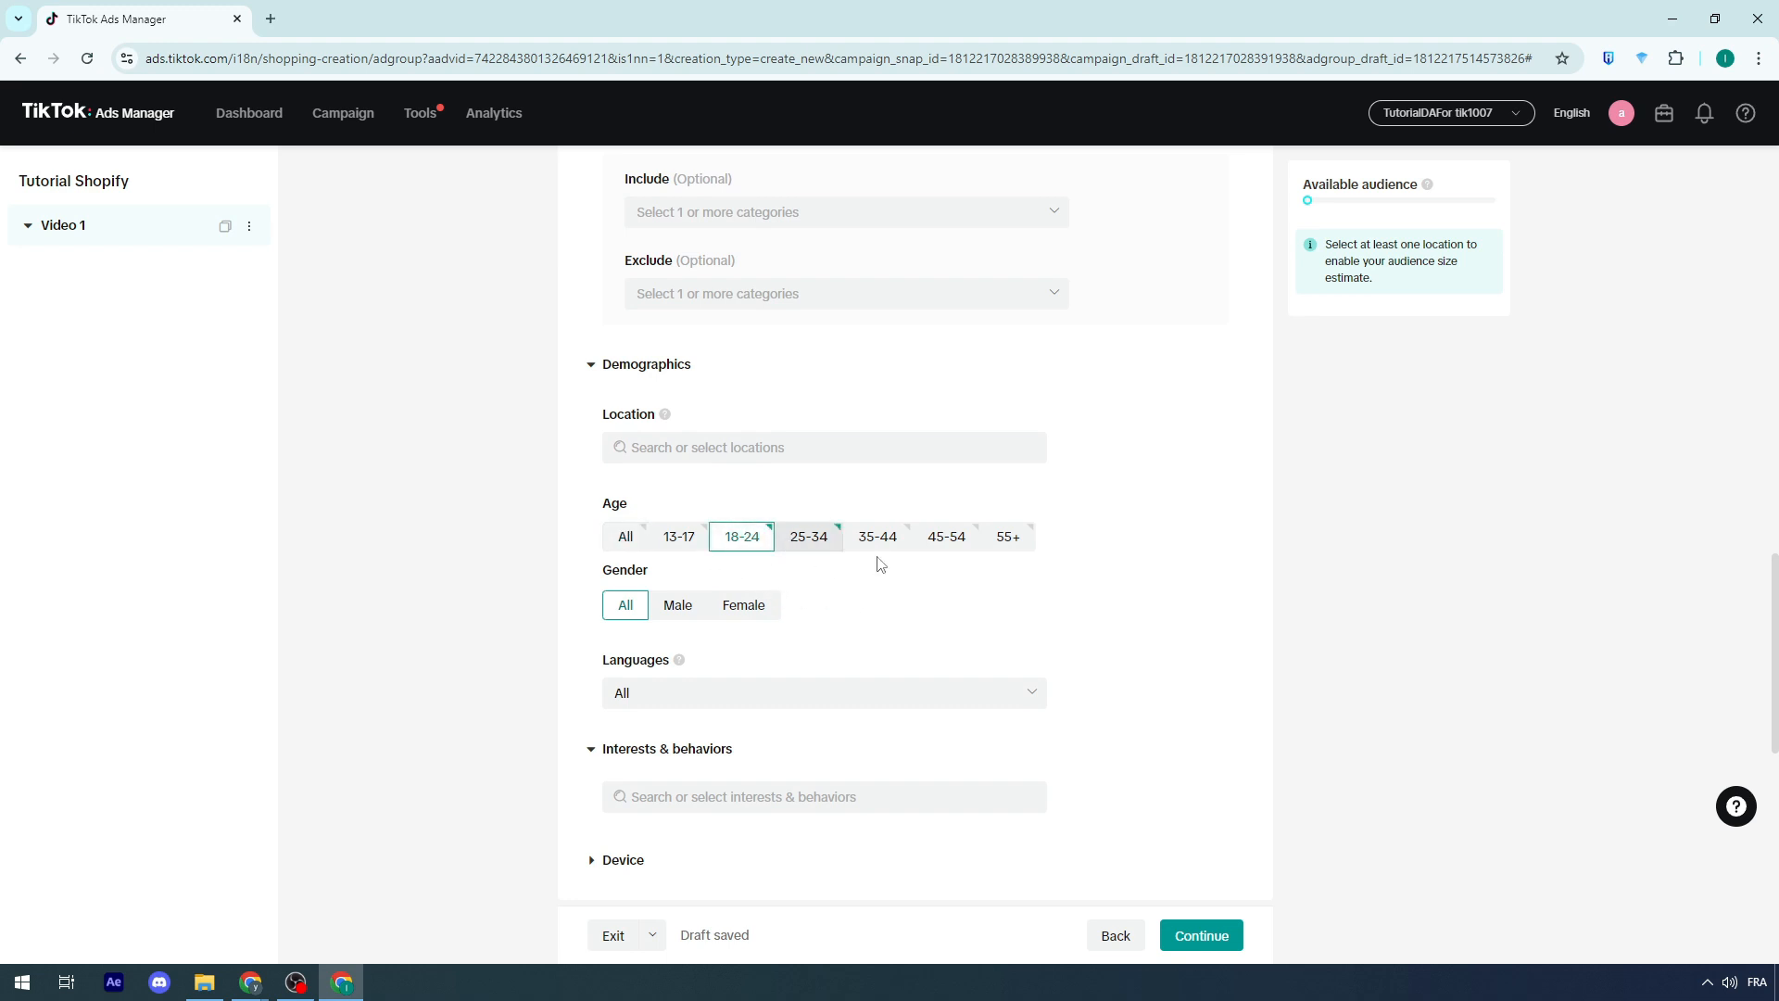
click(878, 545)
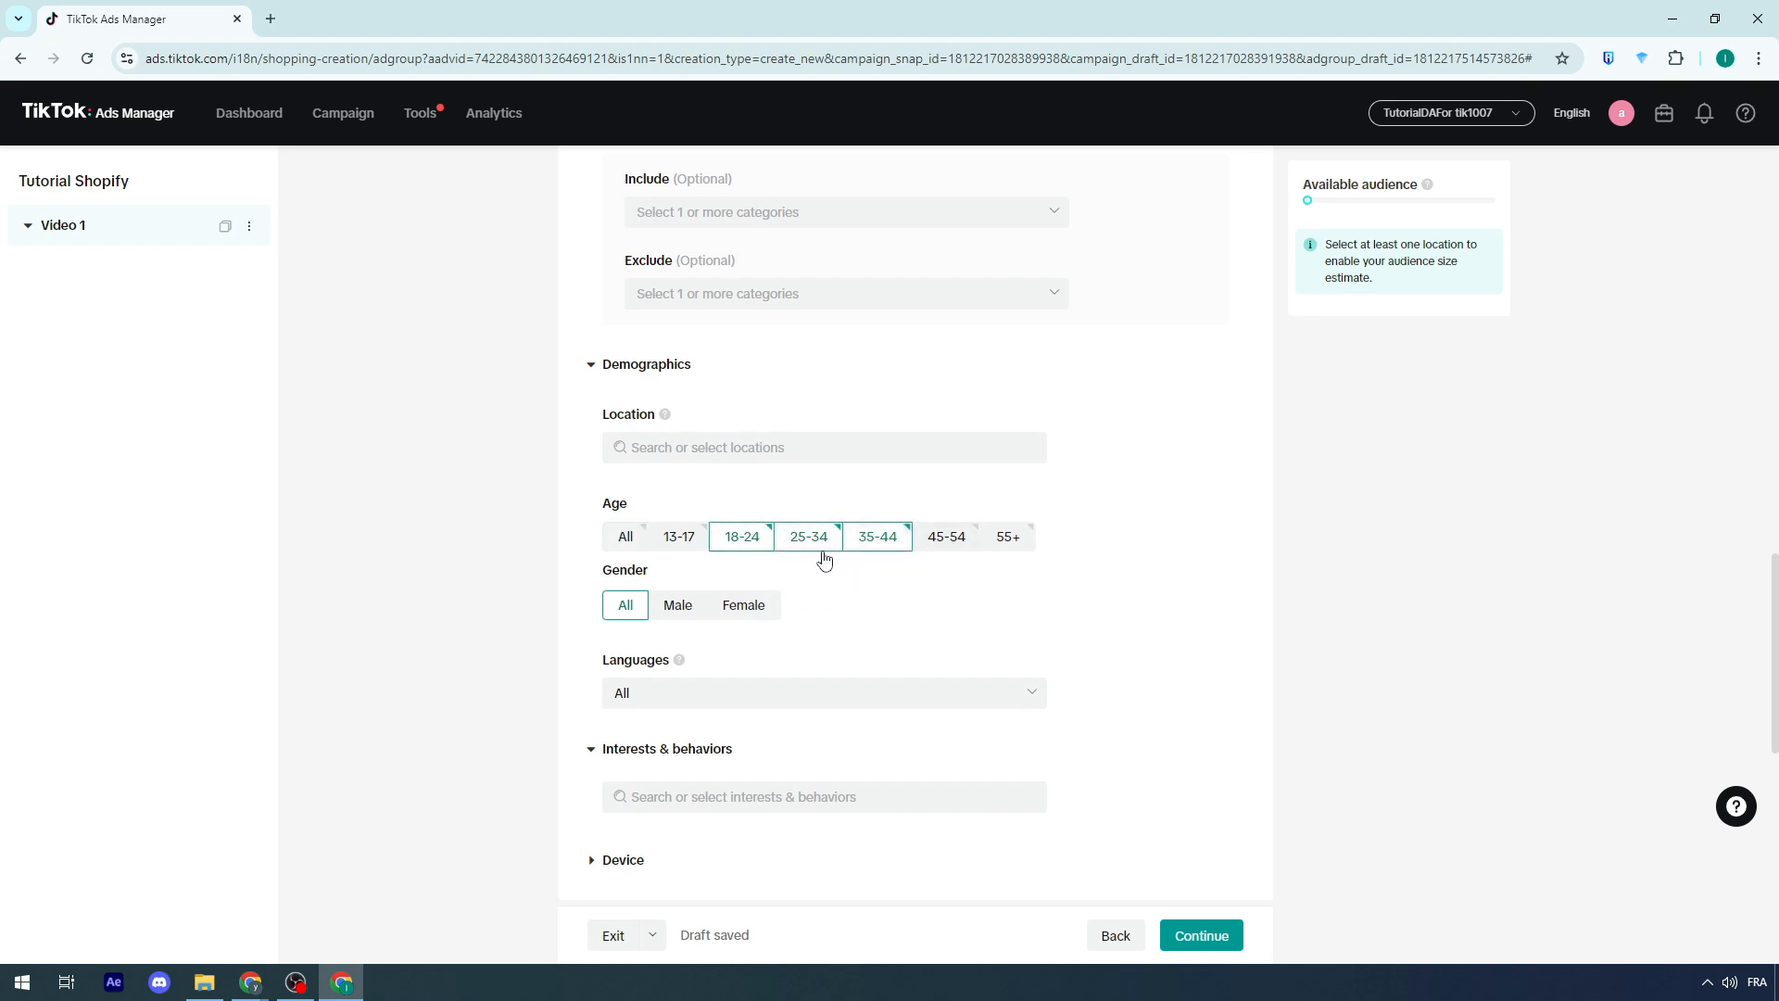
click(741, 543)
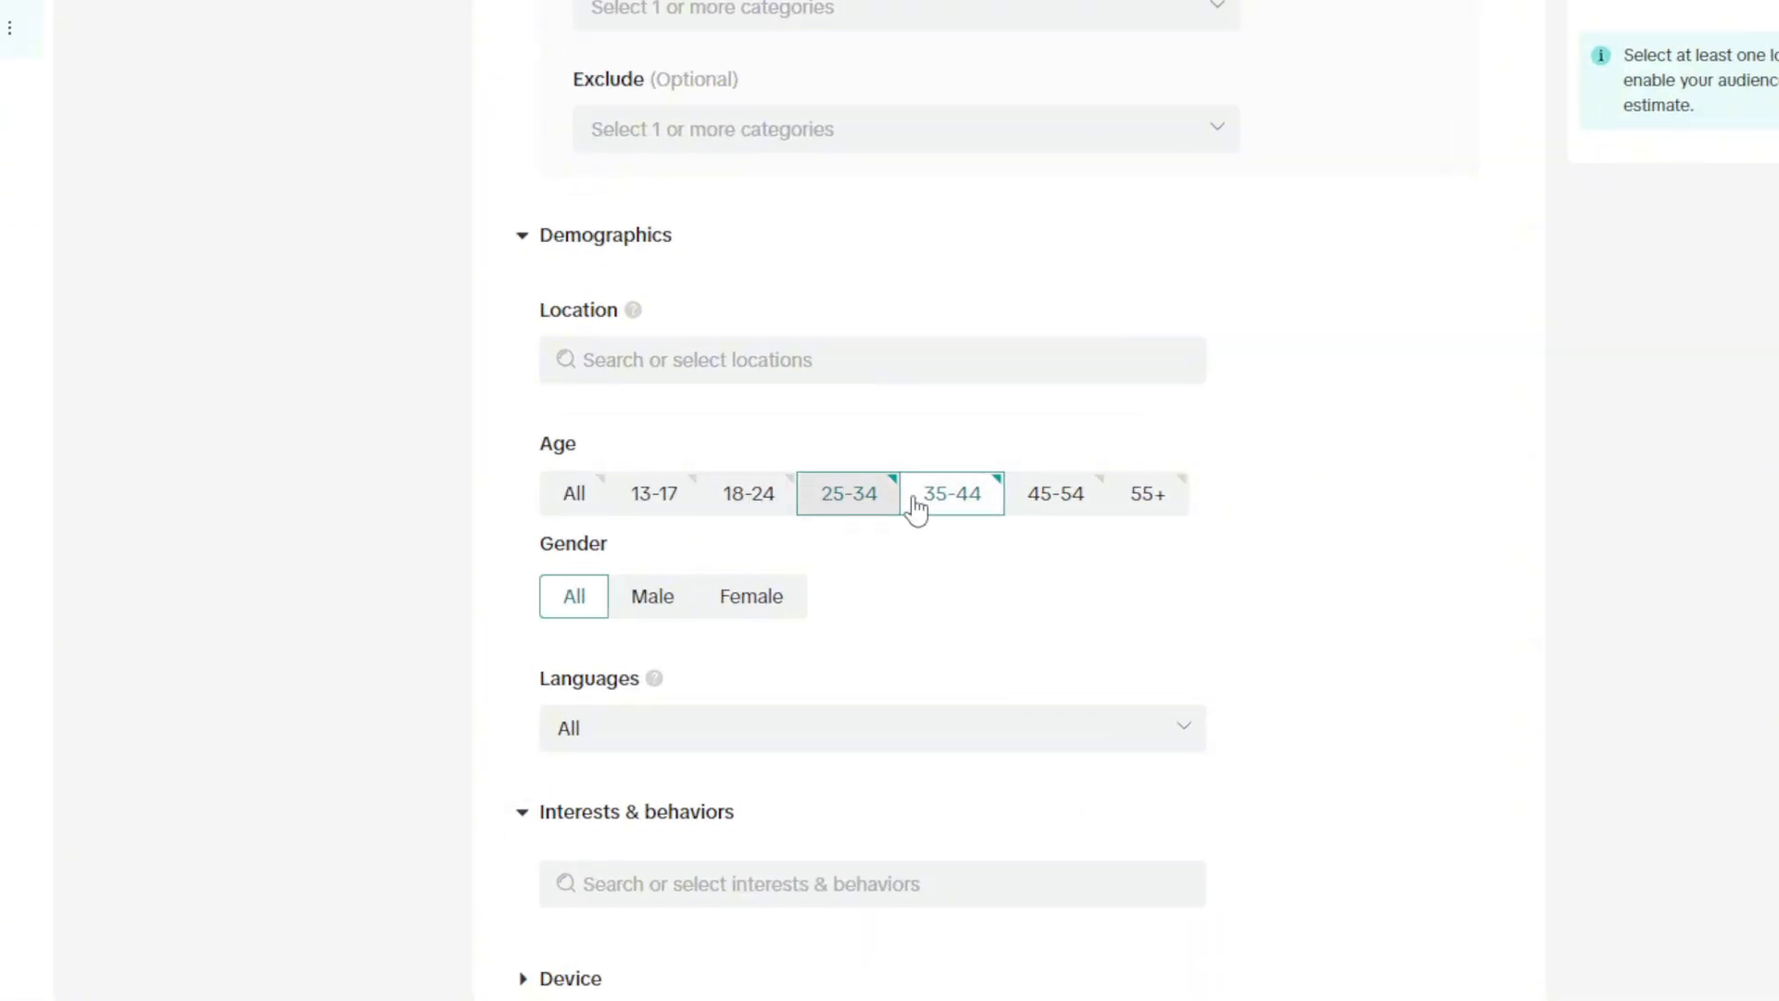
click(653, 596)
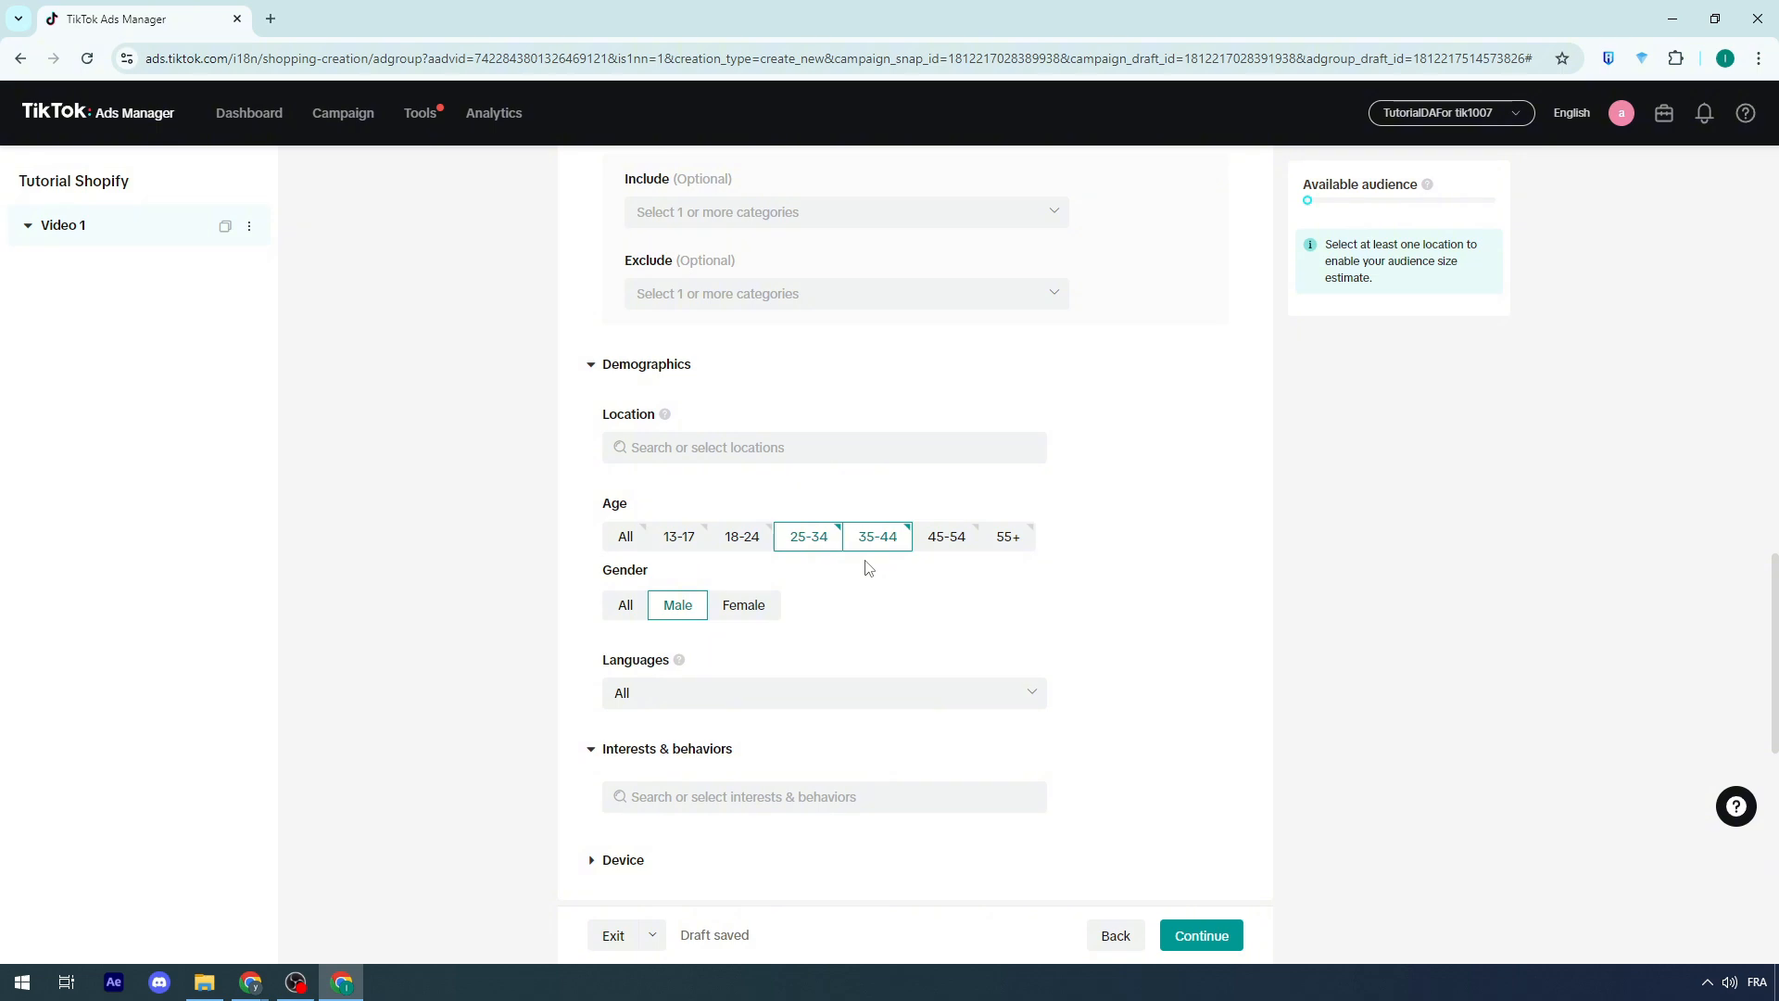
Step: Review the Budget & schedule and Bidding & optimization sections of the ad group
scroll(868, 567, down, 1)
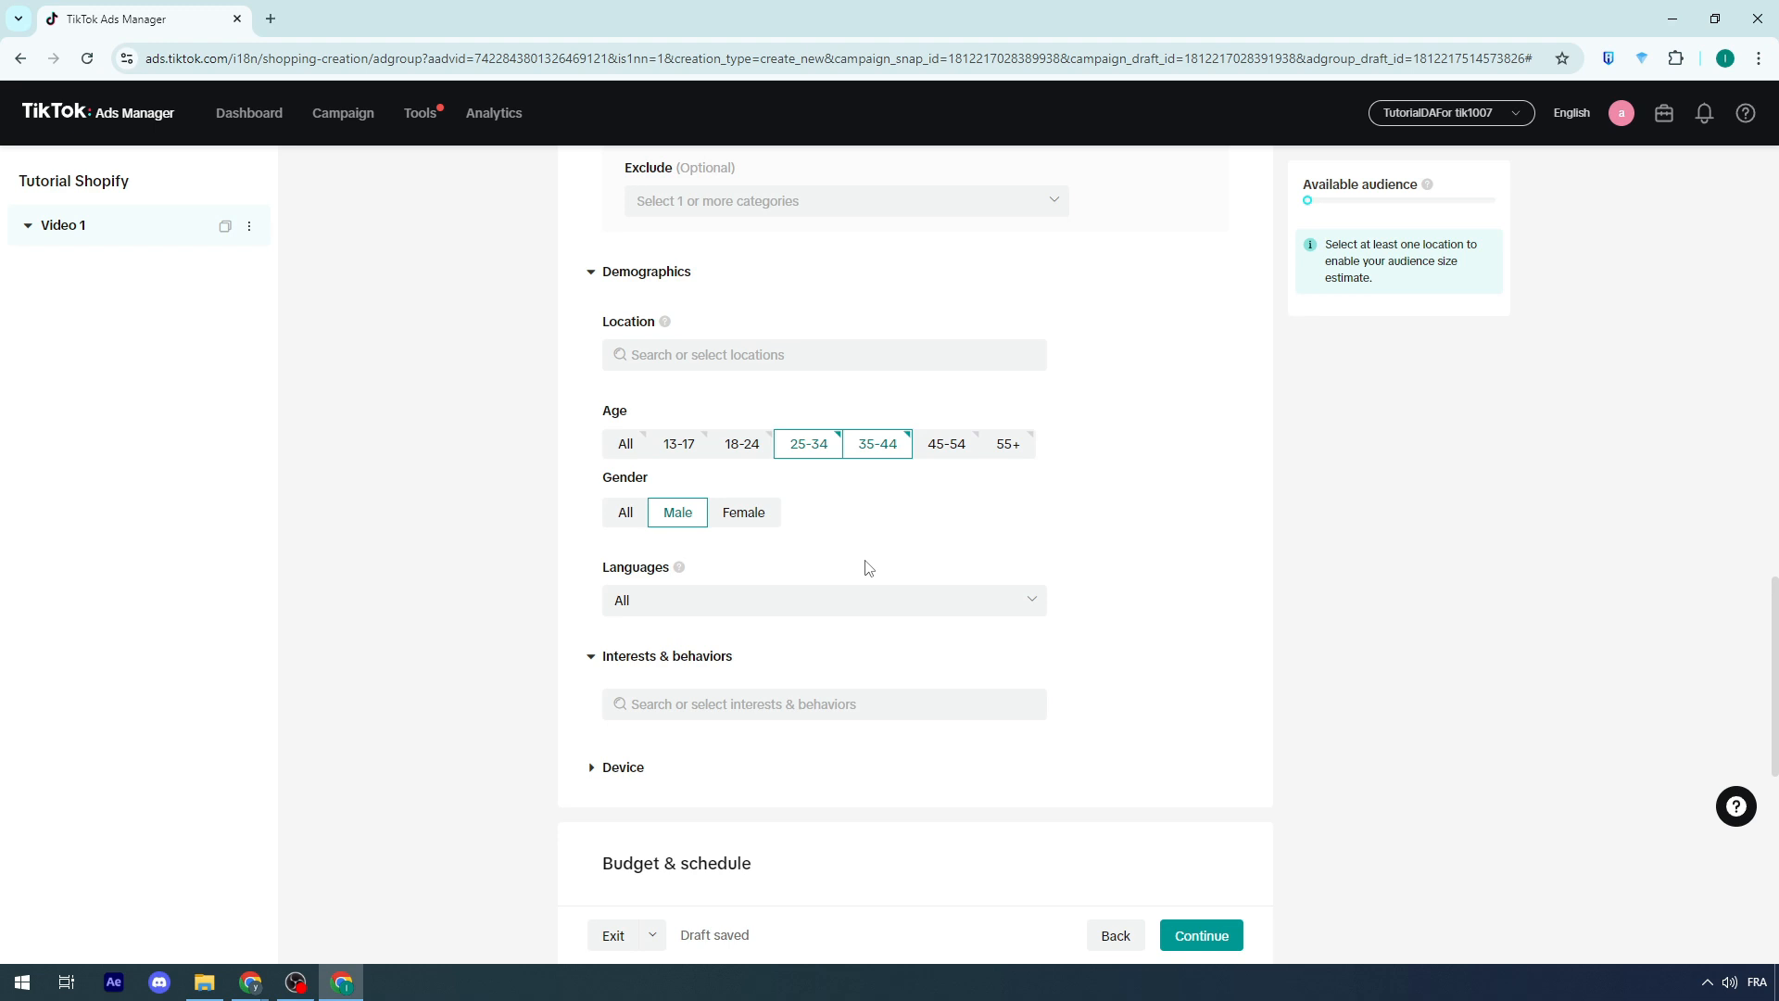
scroll(868, 567, down, 6)
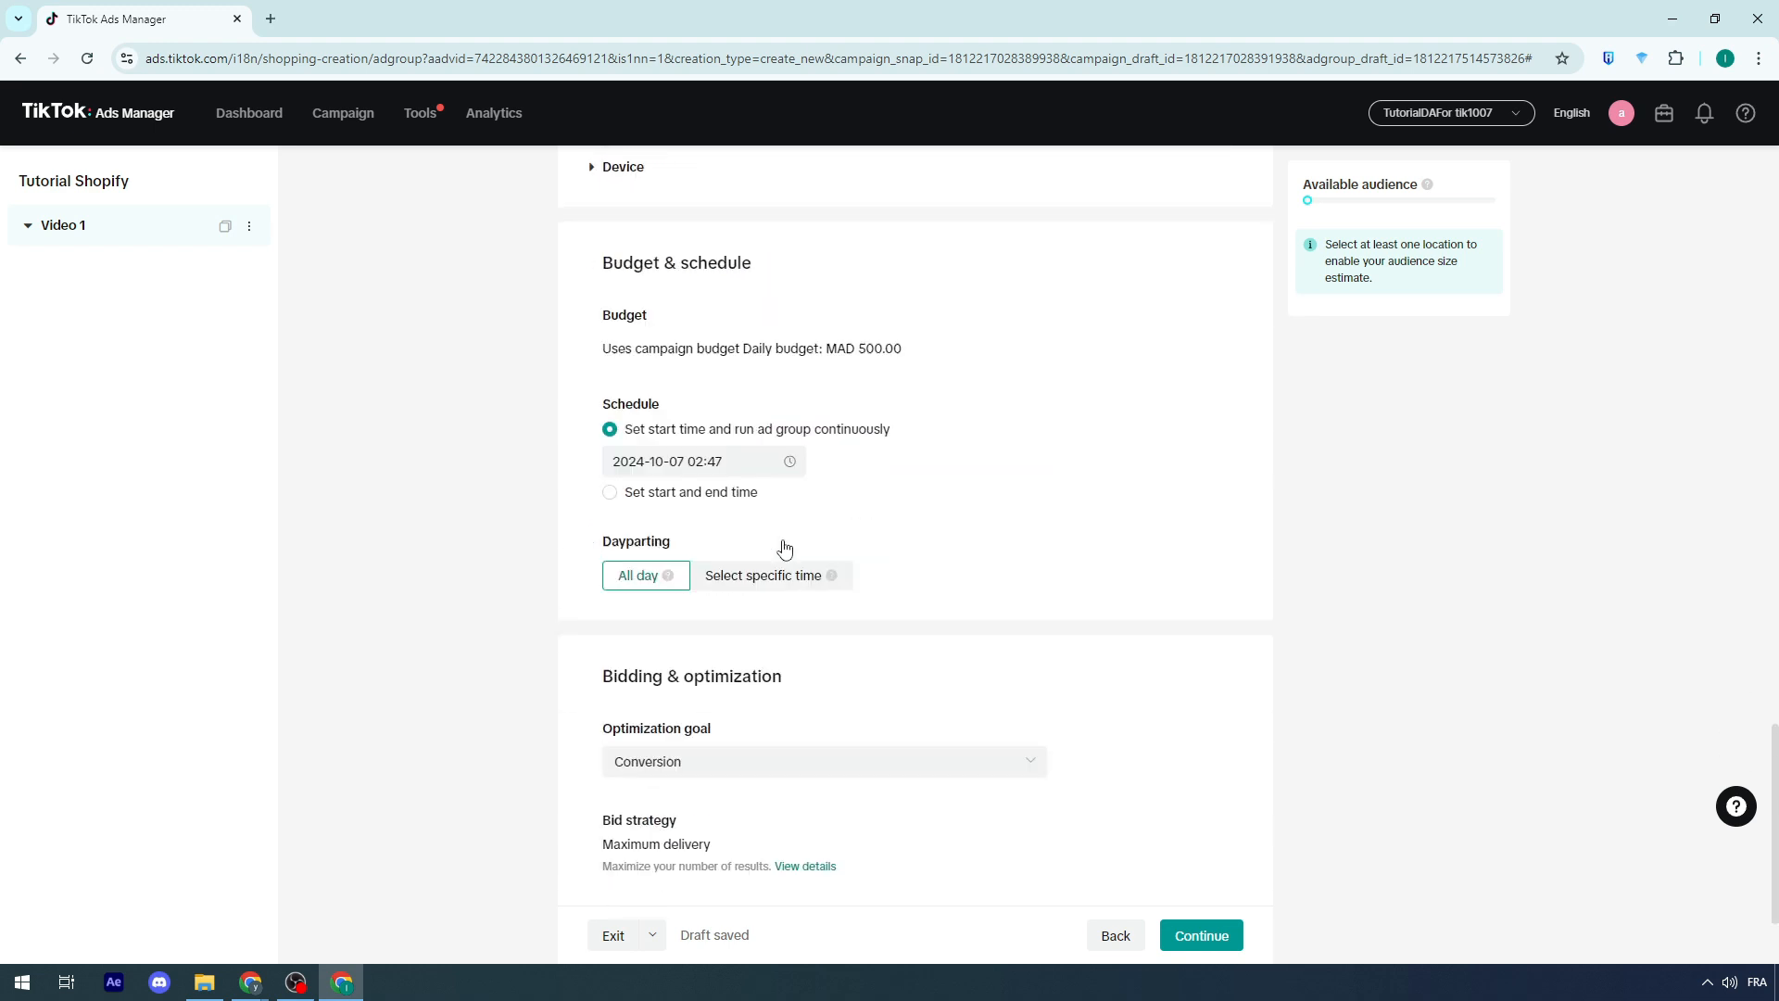
scroll(783, 552, up, 2)
scroll(704, 519, down, 1)
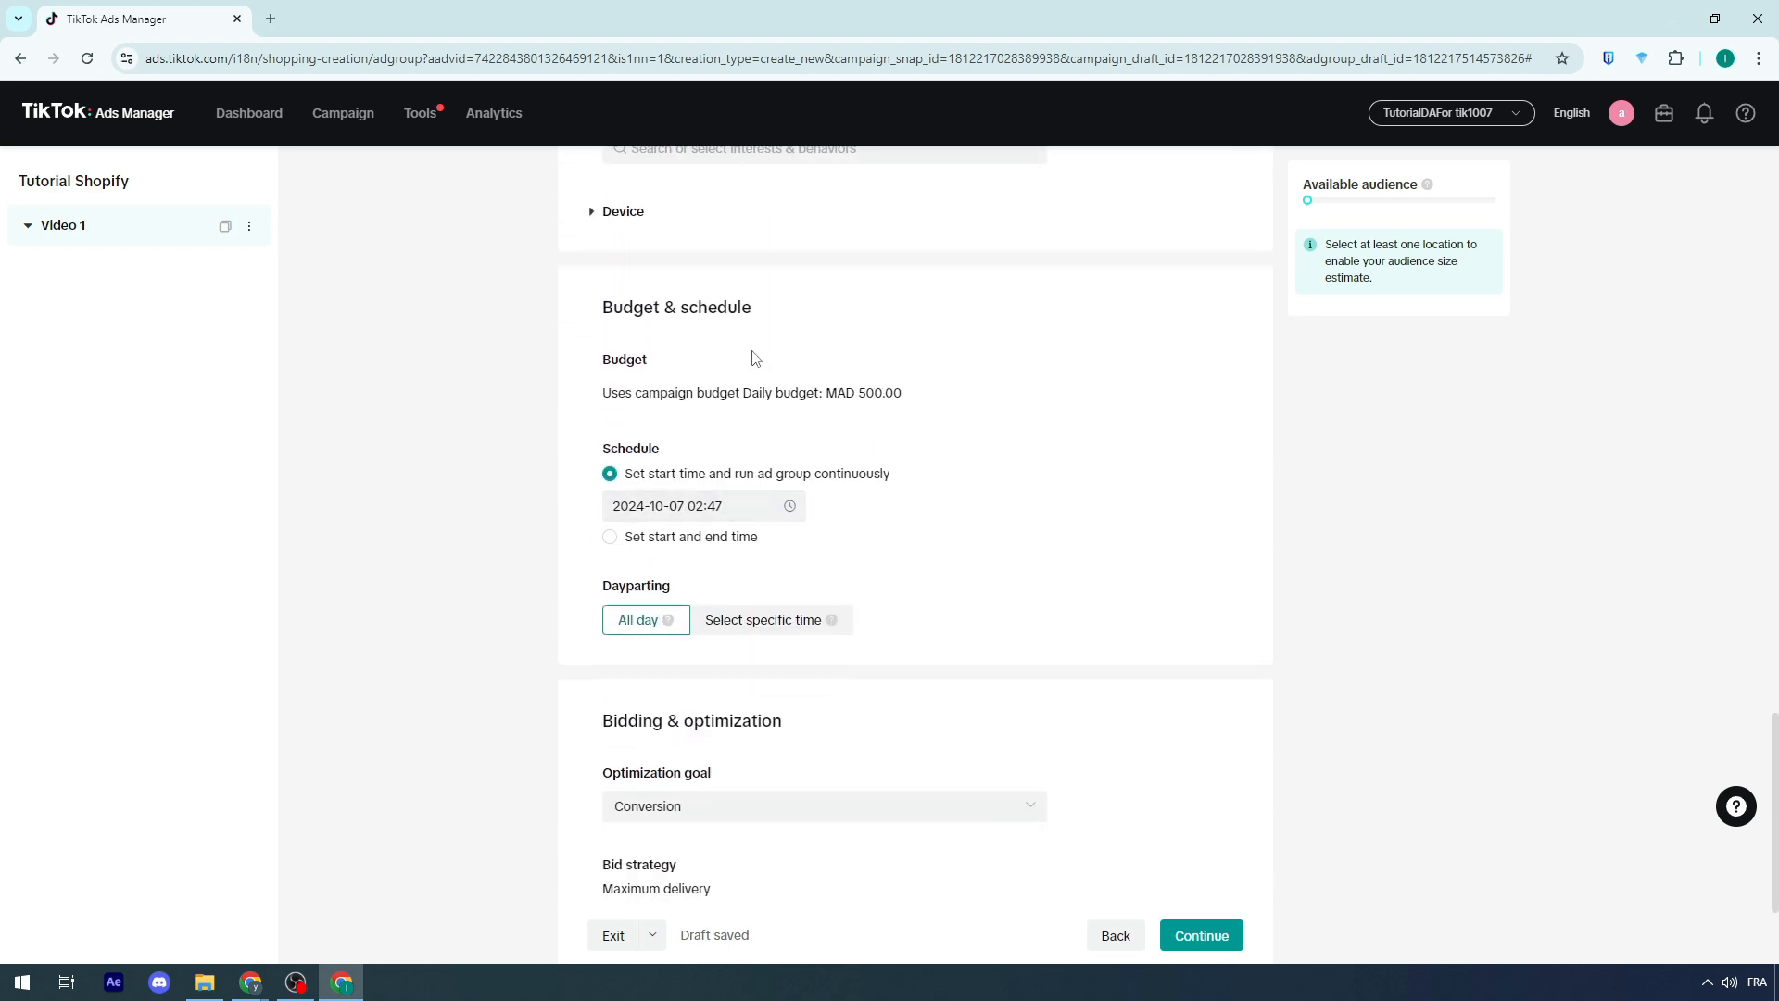
scroll(547, 371, down, 2)
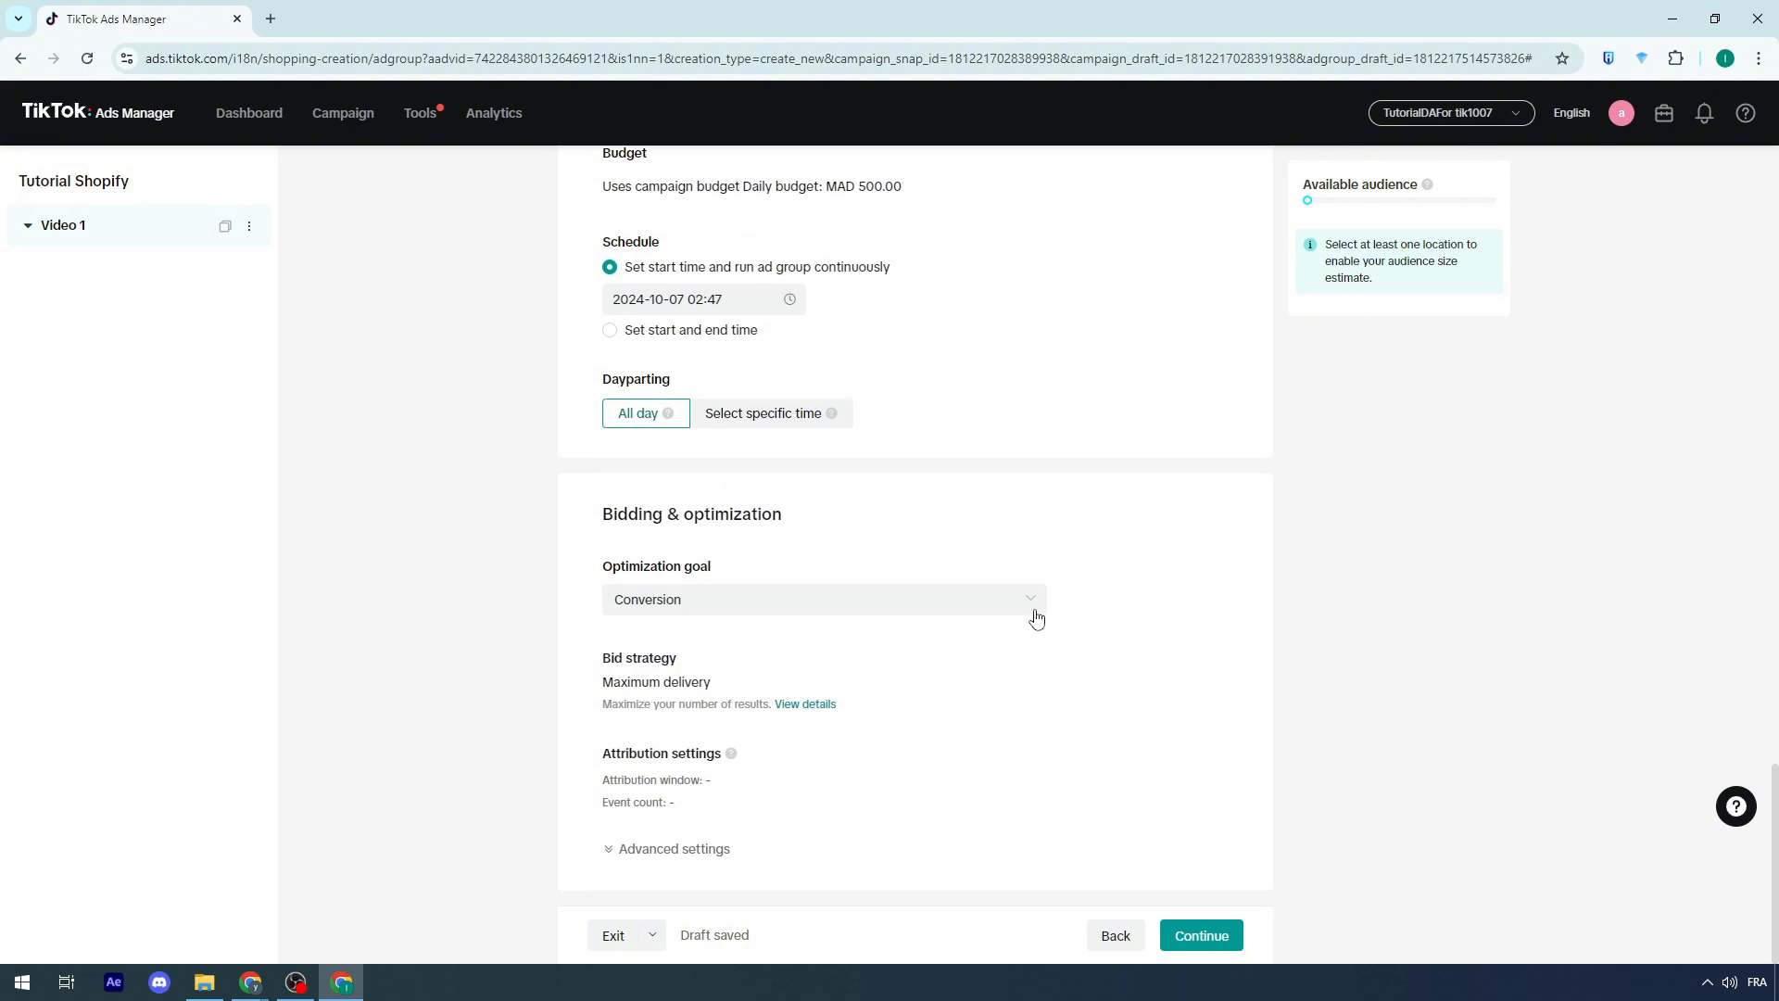